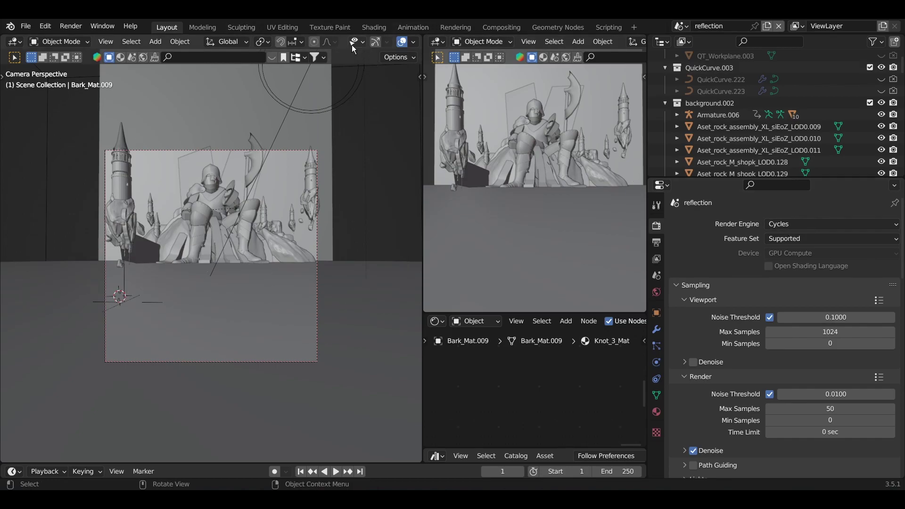
Step: Switch the camera viewport to rendered shading to preview the scene in Cycles
scroll(394, 42, "down", 4)
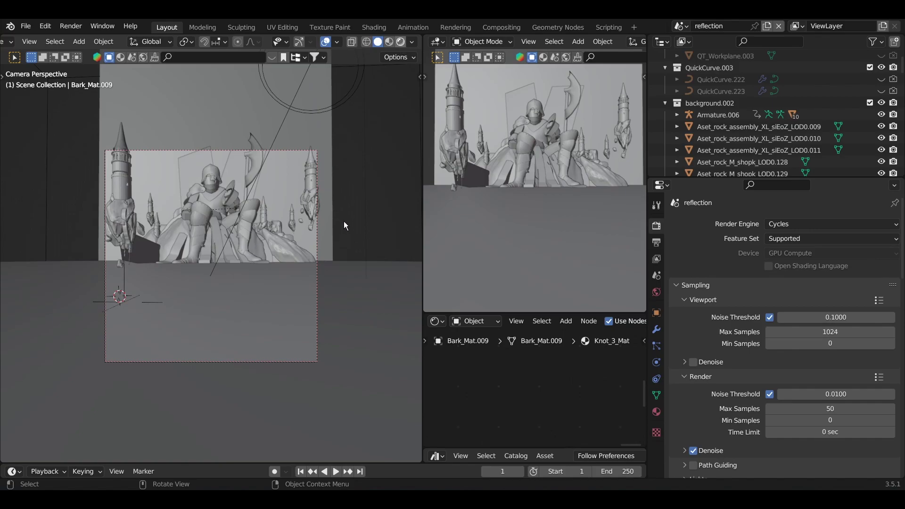
left_click(400, 42)
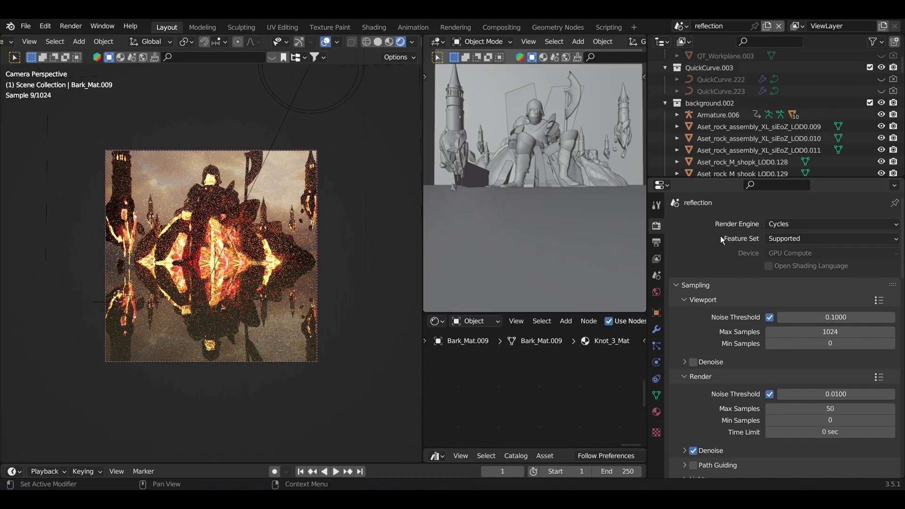
Step: Preview the scene with the Eevee render engine and return to Cycles
left_click(783, 225)
left_click(782, 235)
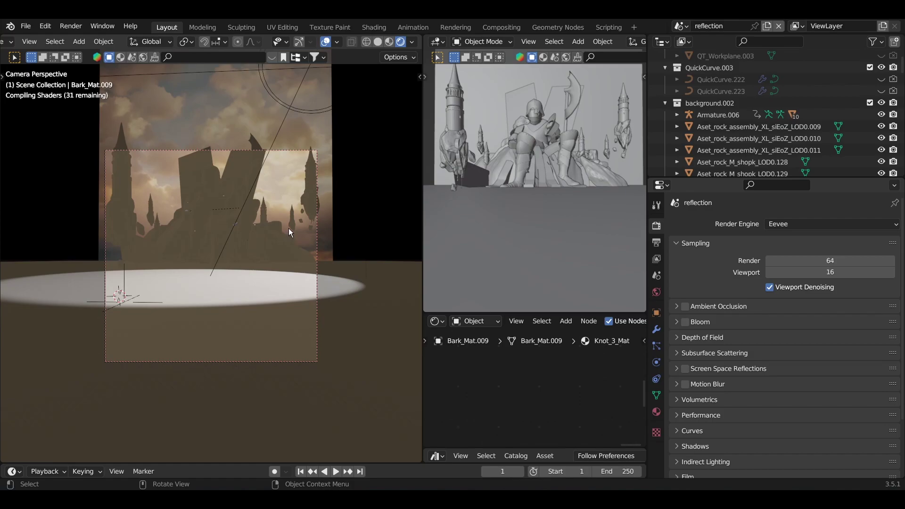
left_click(784, 225)
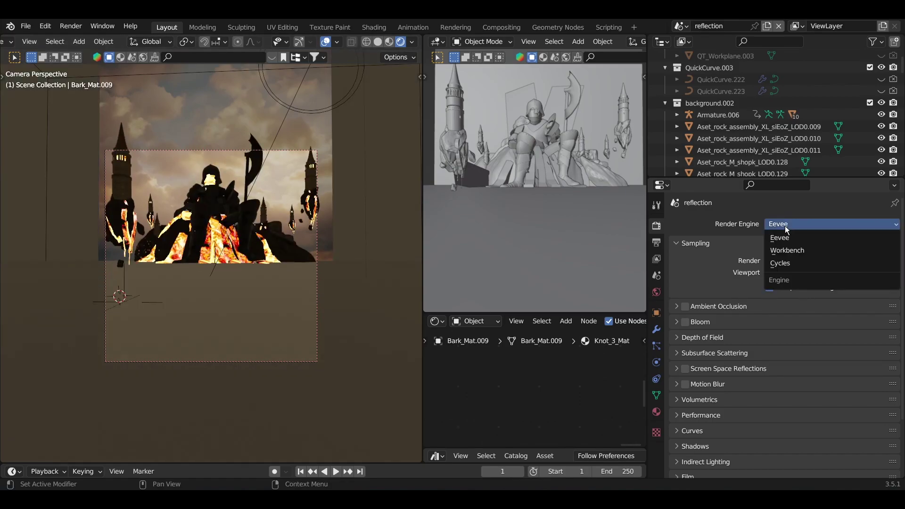
left_click(784, 264)
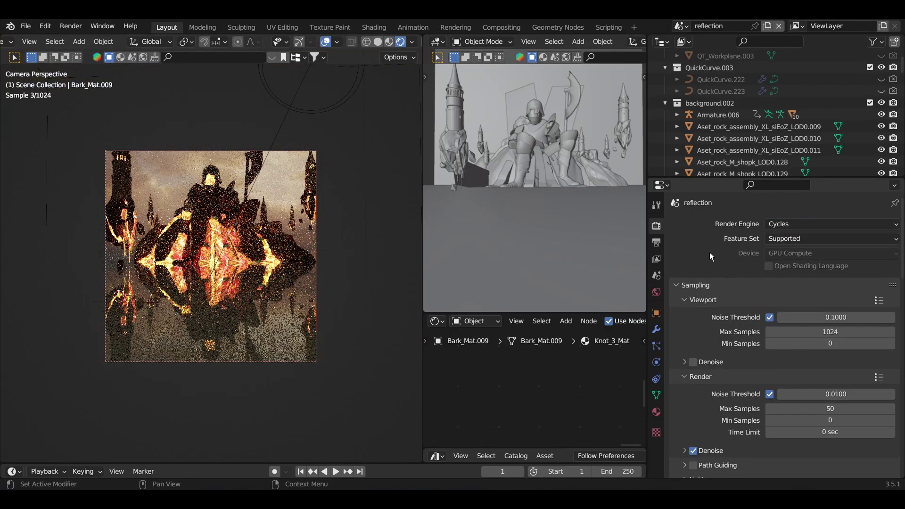
Step: Examine the Cycles feature set choices, the device setting and the viewport and render sampling settings
left_click(805, 240)
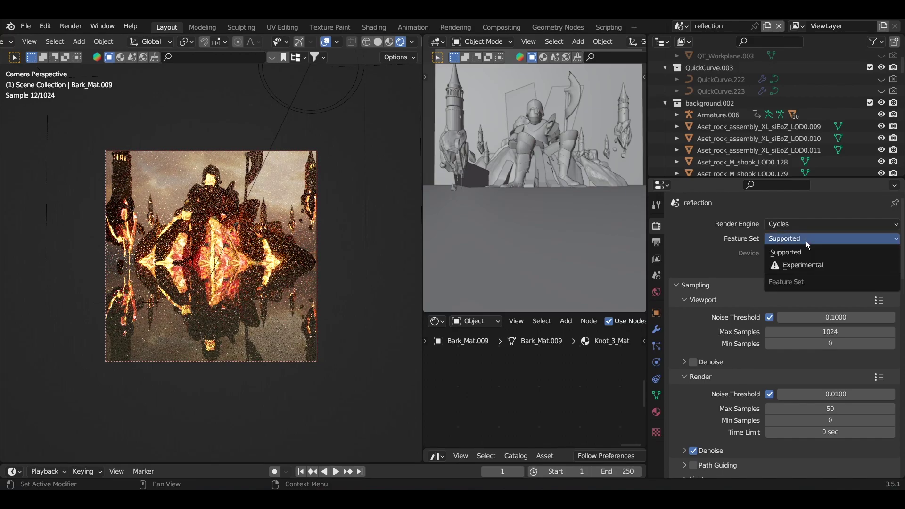
left_click(806, 241)
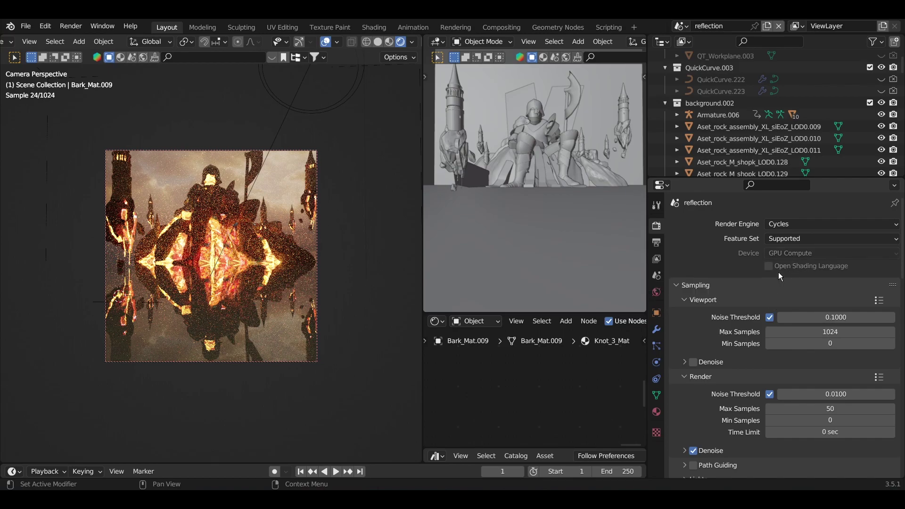
scroll(709, 253, "down", 2)
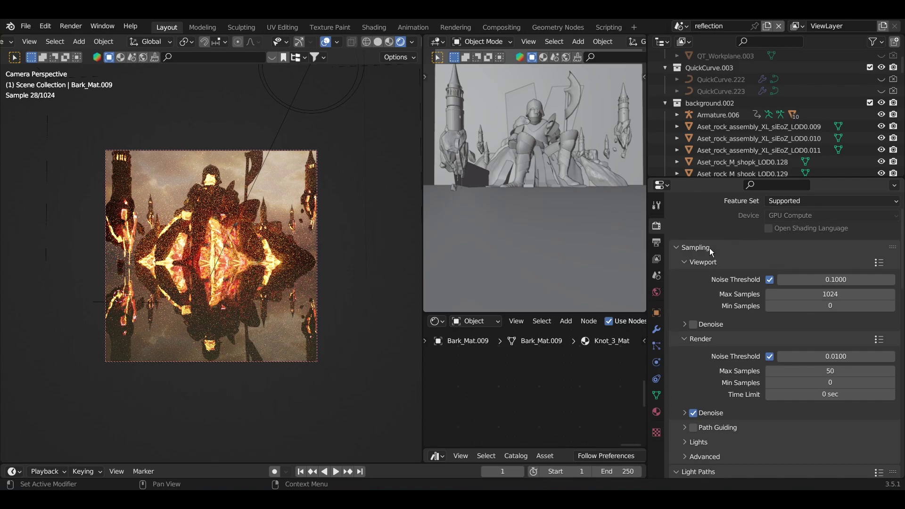
scroll(724, 235, "down", 1)
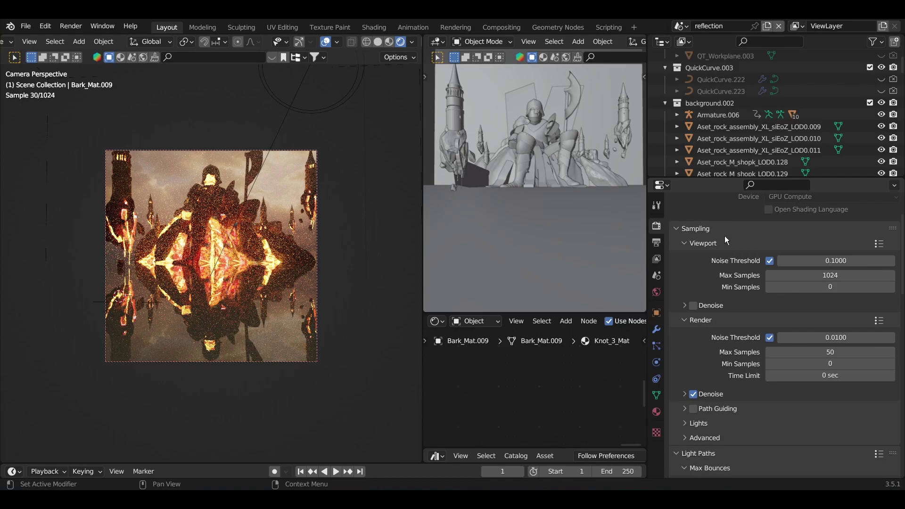
scroll(758, 235, "up", 1)
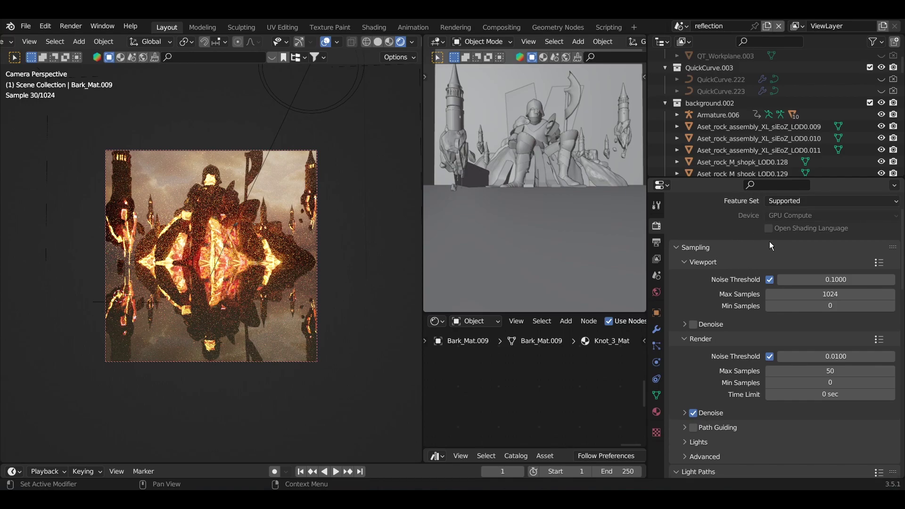
left_click(787, 217)
left_click(796, 241)
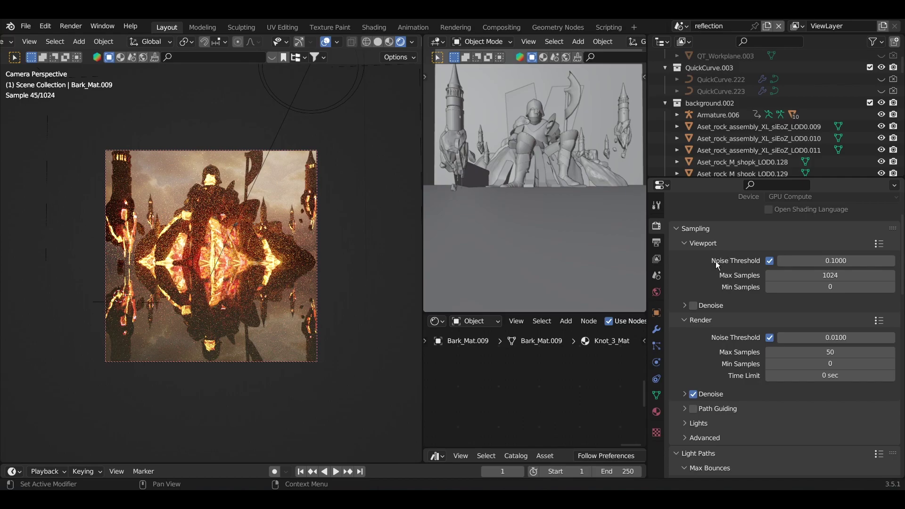
scroll(718, 265, "down", 1)
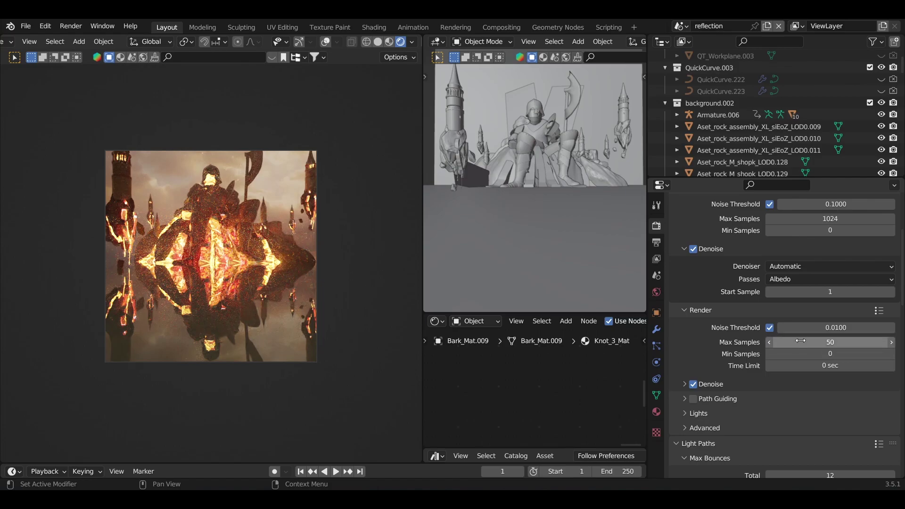
Step: Set the maximum volume light bounces to 0 and restore them to 4
scroll(725, 323, "down", 5)
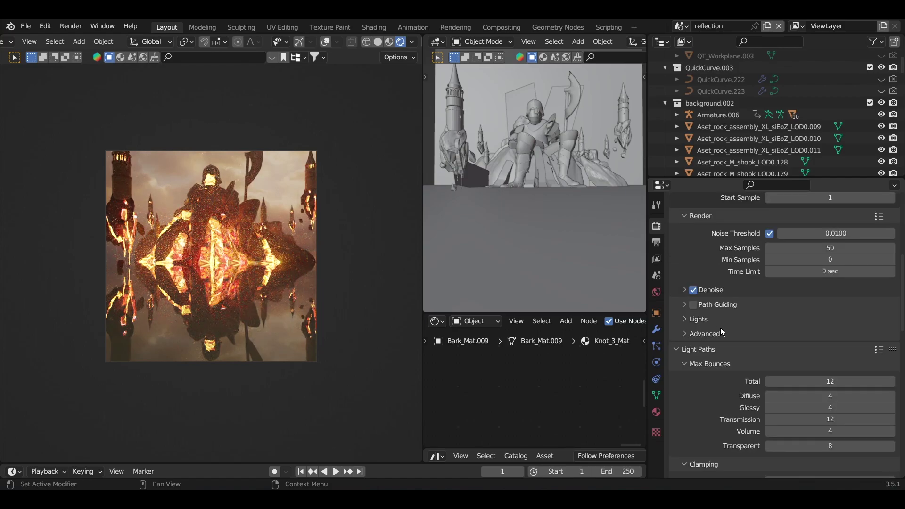
left_click(725, 335)
left_click(725, 335)
scroll(745, 324, "down", 6)
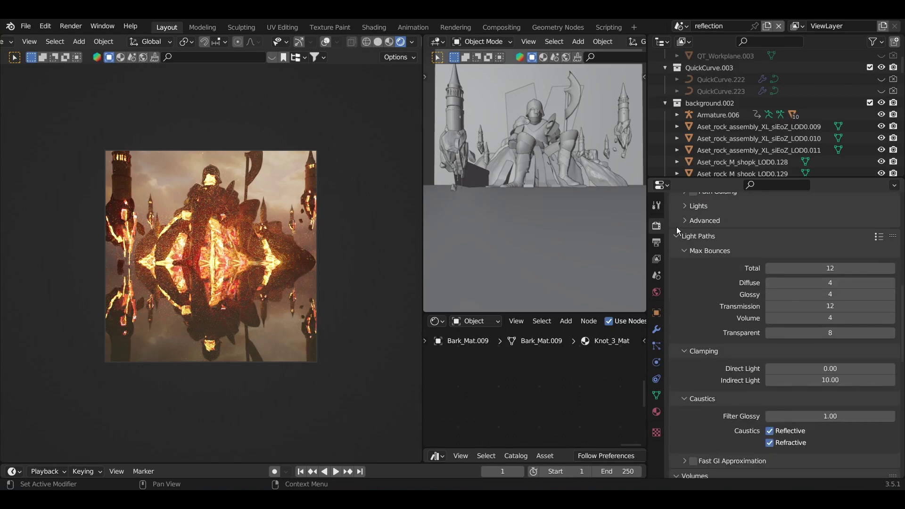
scroll(710, 235, "down", 1)
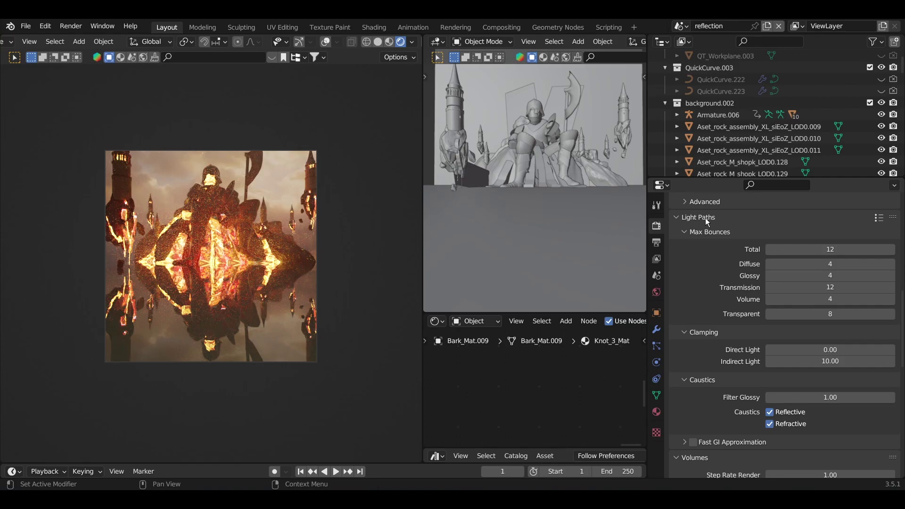
left_click(831, 300)
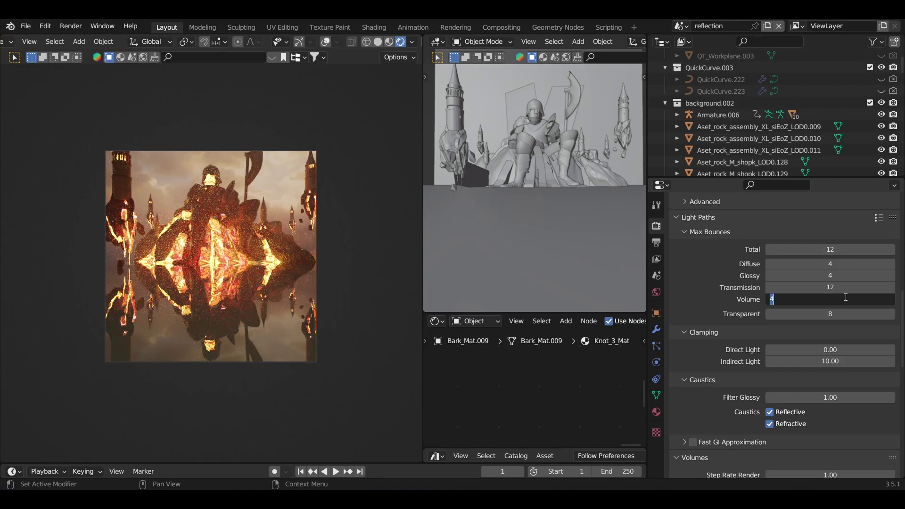
type("0")
key("Return")
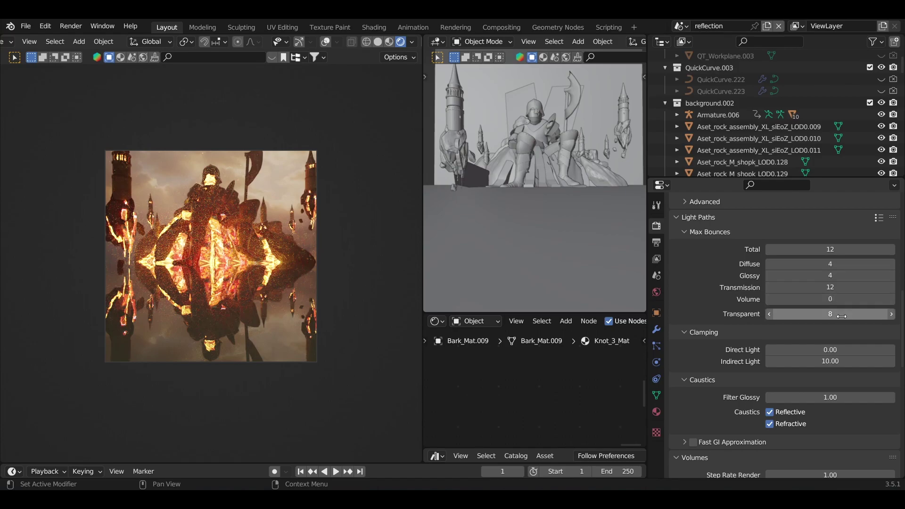
left_click(830, 300)
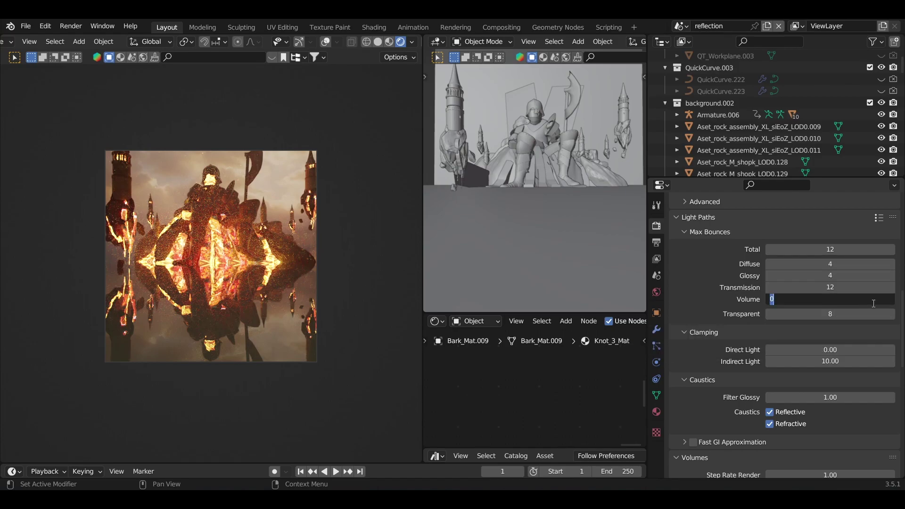
type("4")
key("Return")
Step: Enable denoising for viewport sampling and expand its denoiser settings
scroll(717, 316, "up", 10)
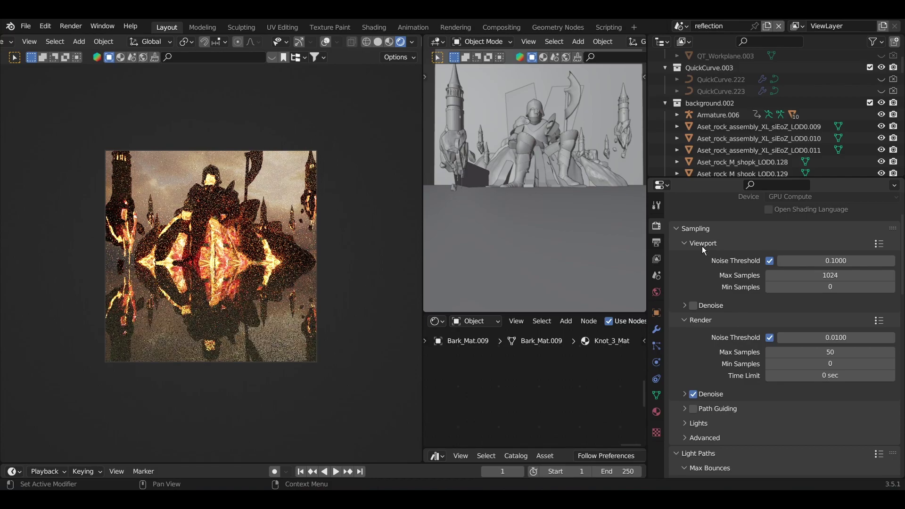
left_click(694, 306)
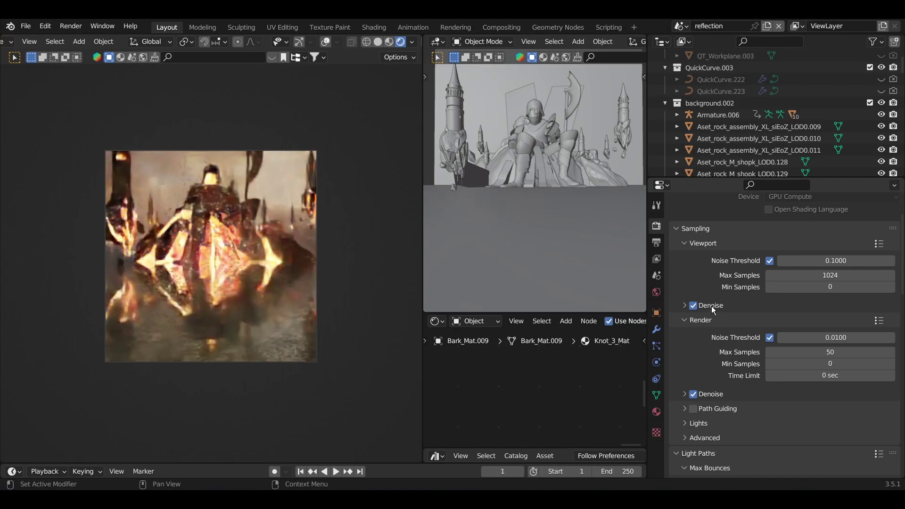
left_click(712, 307)
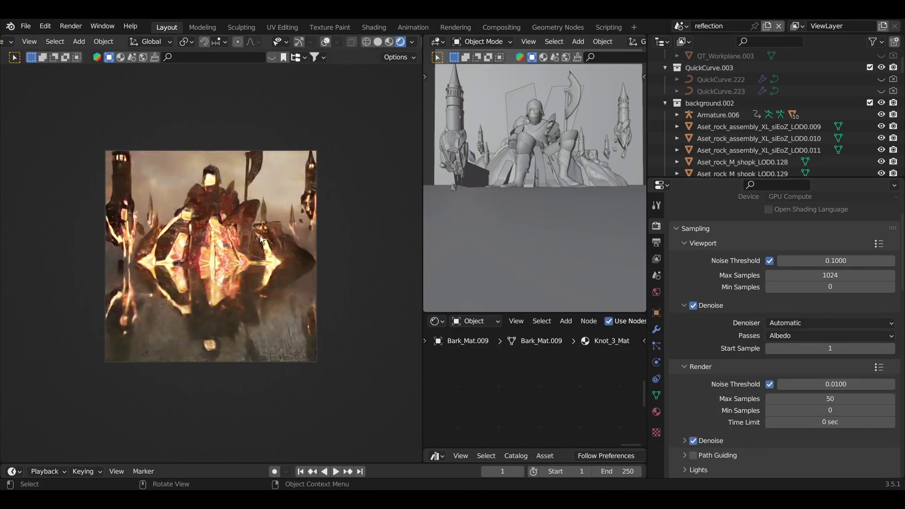
Step: Compare the viewport with denoising off and on again, briefly showing the viewport overlays to check the sample progress
left_click(693, 306)
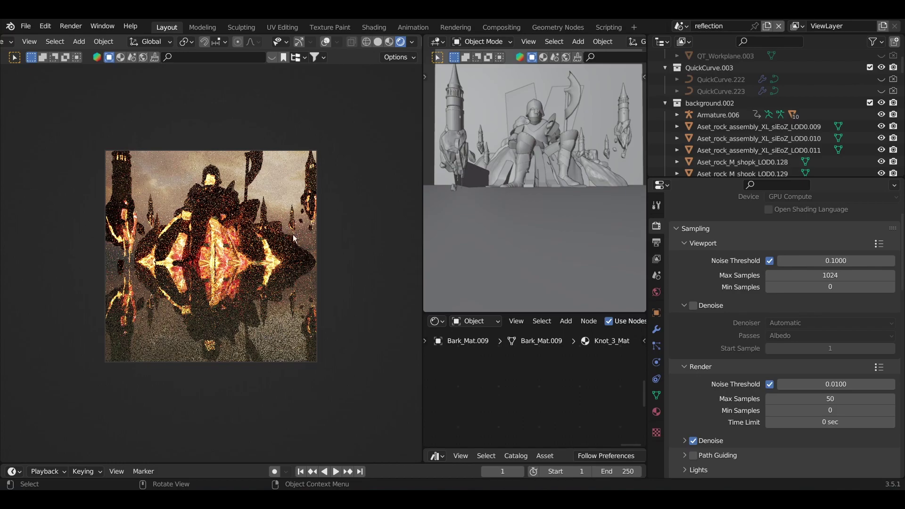
left_click(325, 44)
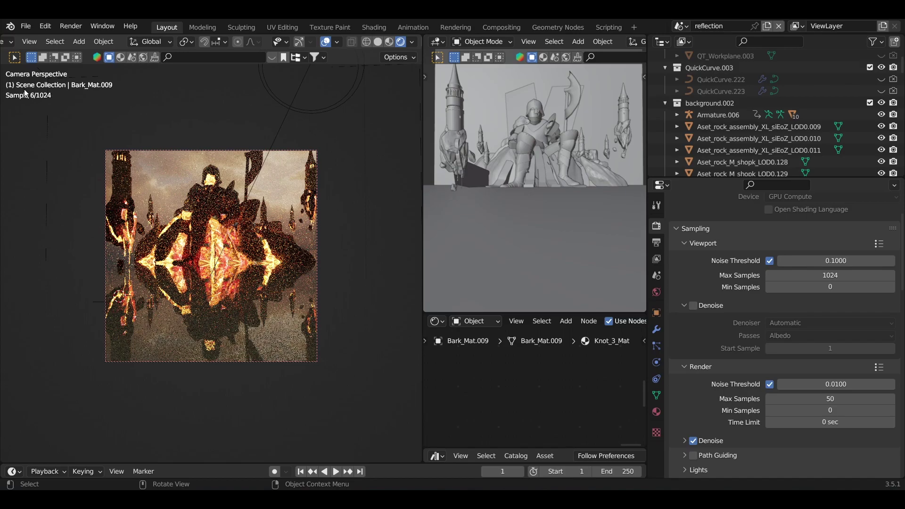
left_click(326, 42)
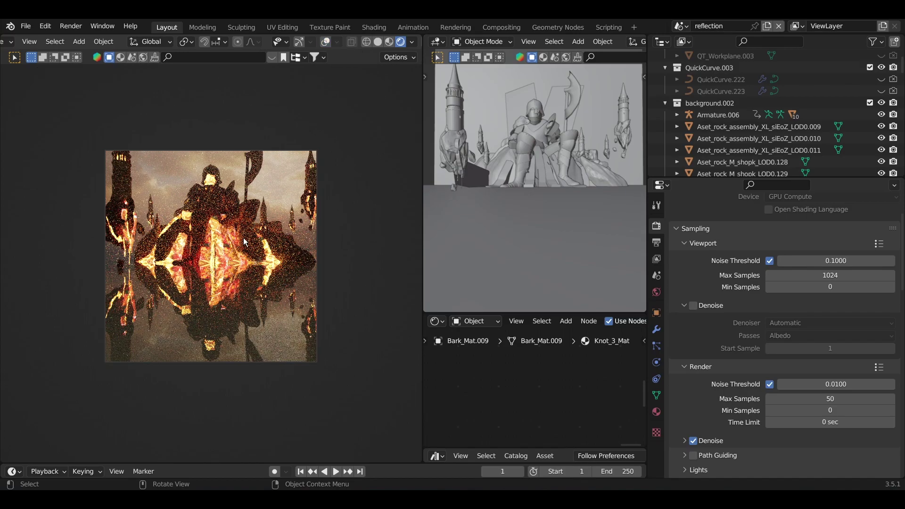
left_click(693, 306)
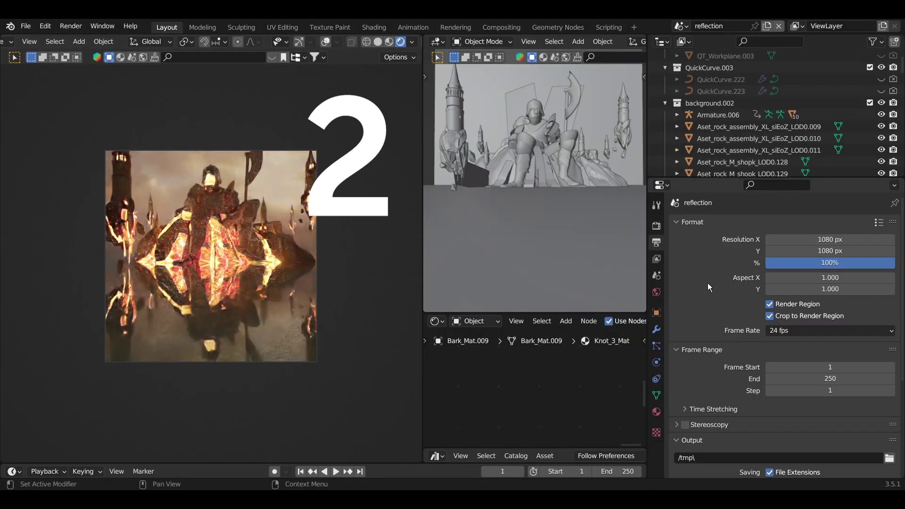
Step: Examine the output properties, covering resolution, frame range, output path and file format
left_click(656, 226)
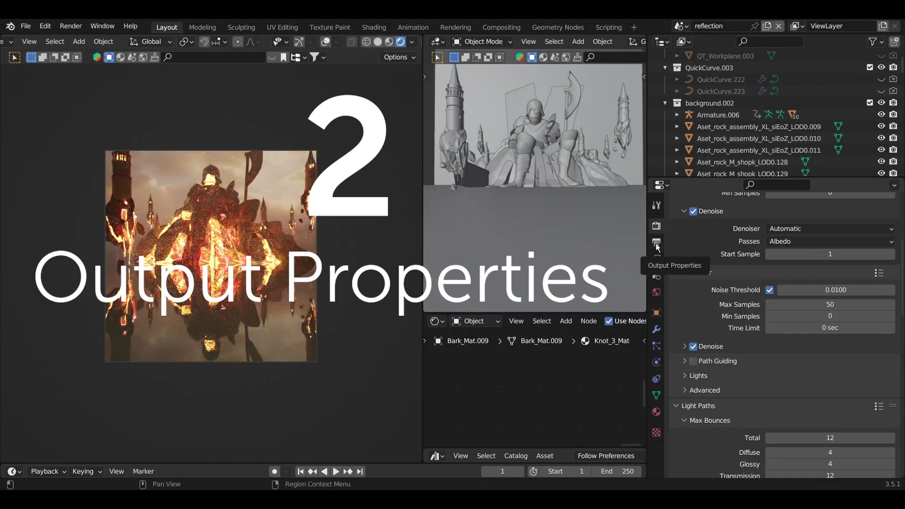
left_click(656, 243)
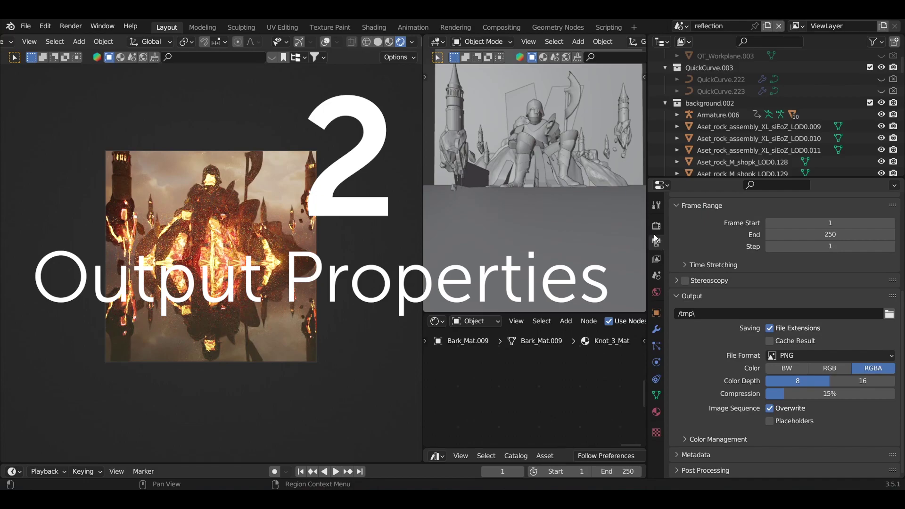
scroll(707, 245, "up", 5)
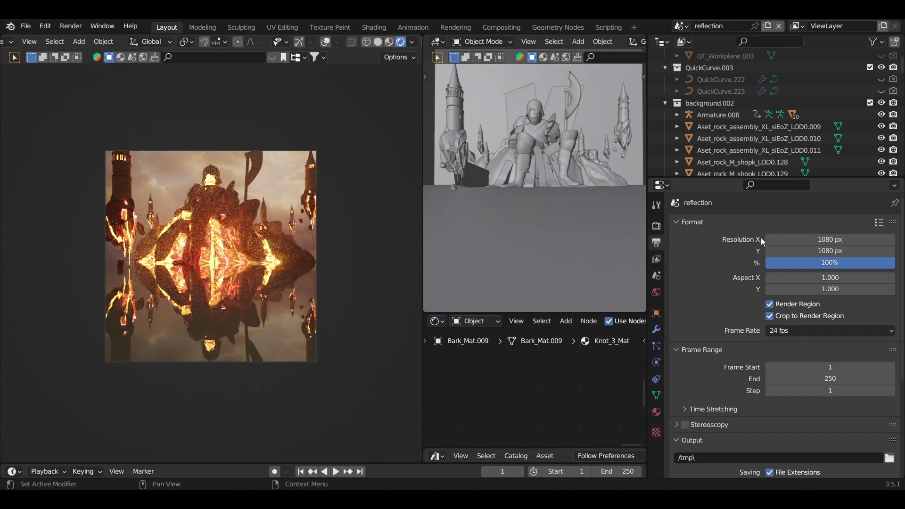
scroll(742, 321, "down", 7)
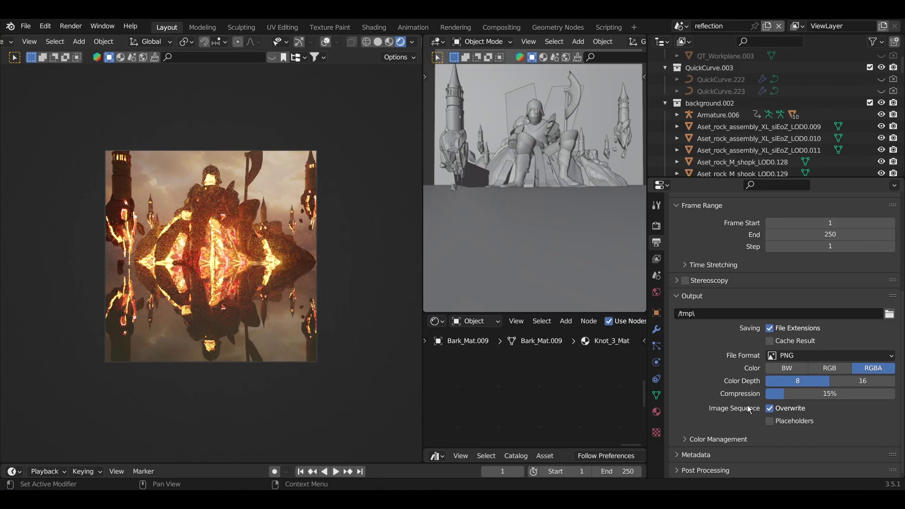
scroll(740, 394, "up", 7)
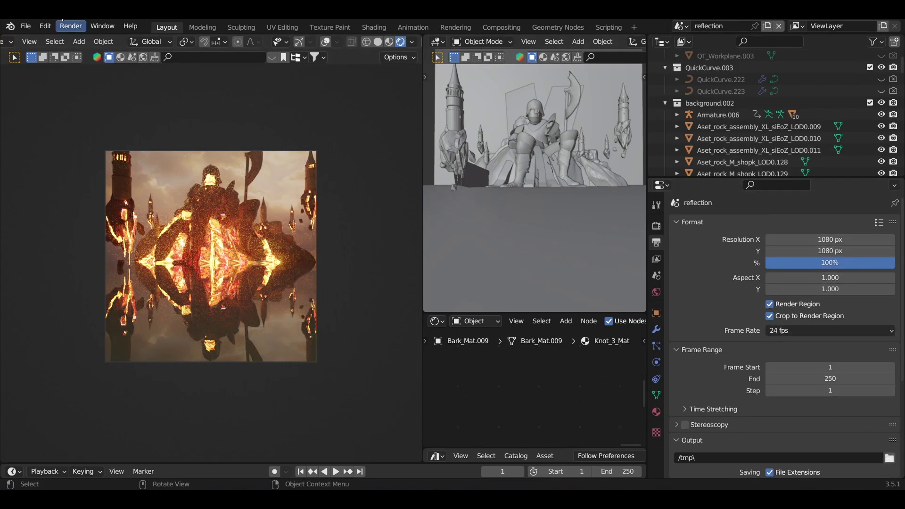
Step: Render the current frame as a still image, look at the result's image commands and return to the main window
left_click(75, 28)
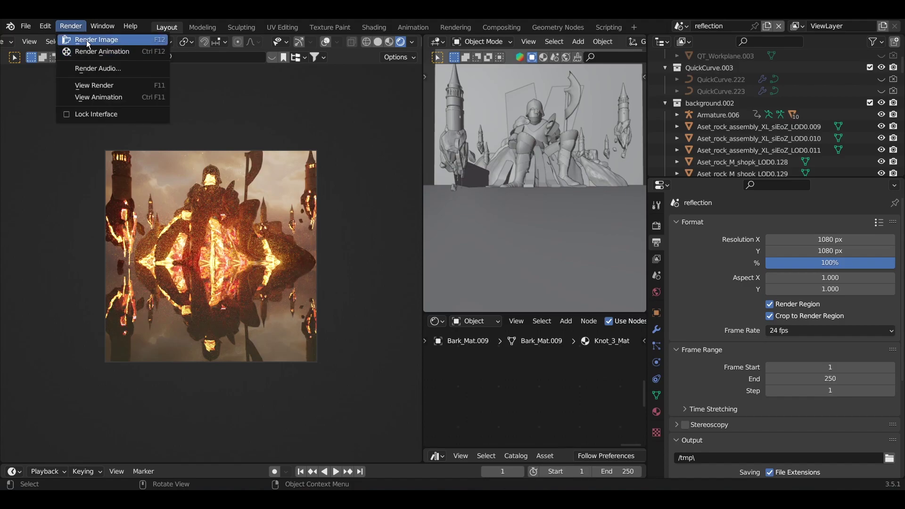
left_click(86, 40)
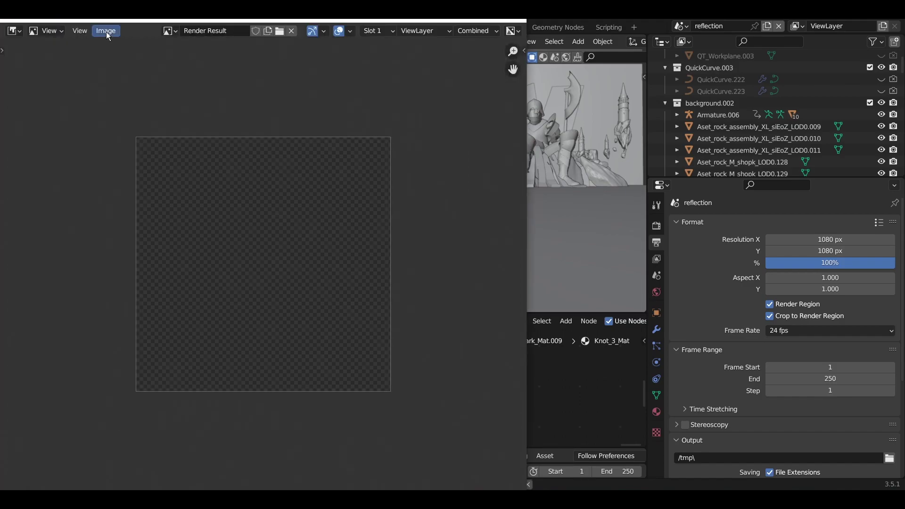
left_click(106, 32)
left_click(106, 30)
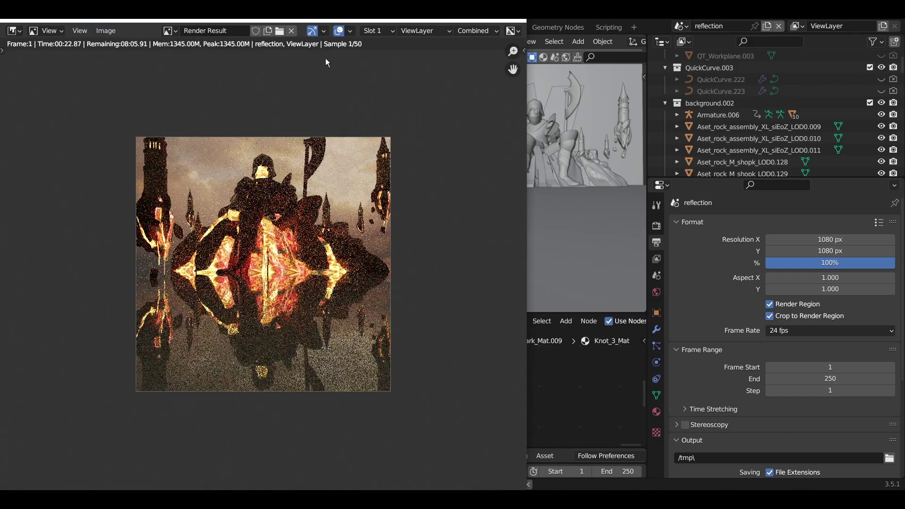
left_click(115, 32)
left_click(693, 380)
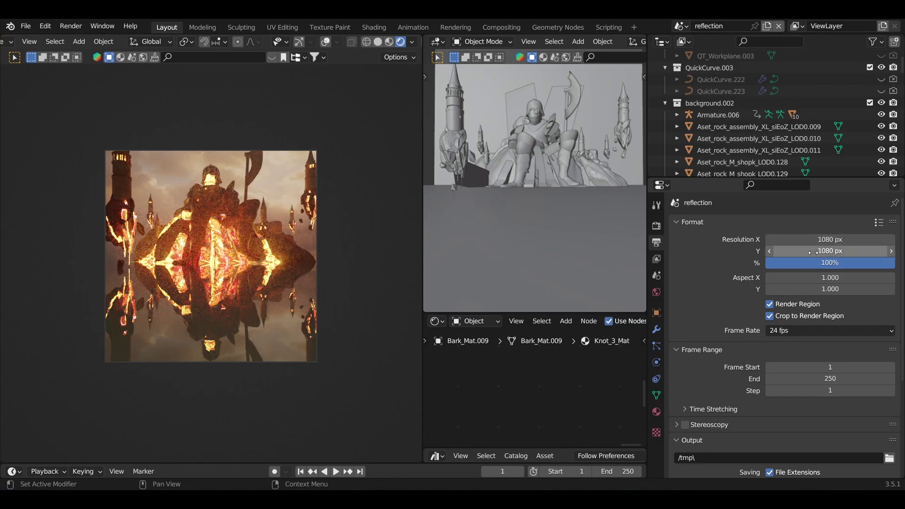
left_click(818, 222)
left_click(818, 222)
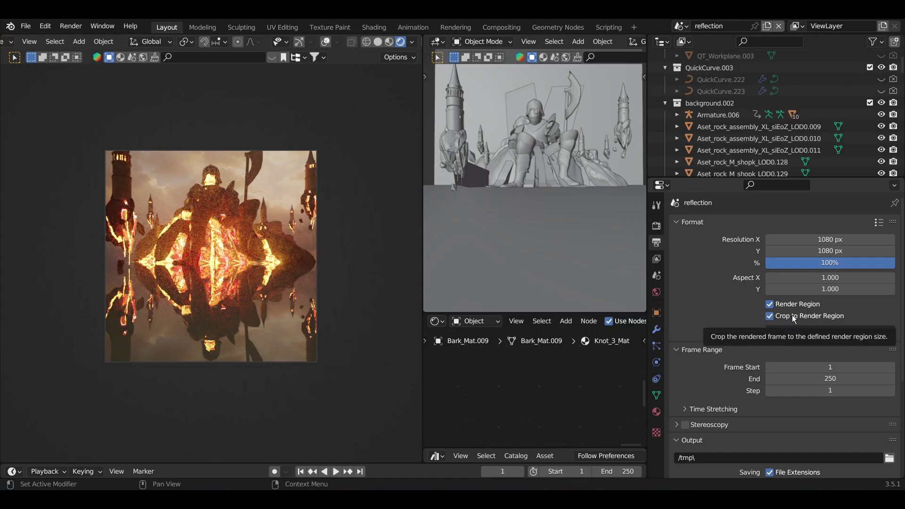
Step: Compare the viewport with Render Region off and on, and cycle its shading through Material Preview, Solid, Wireframe and back to Rendered
left_click(770, 305)
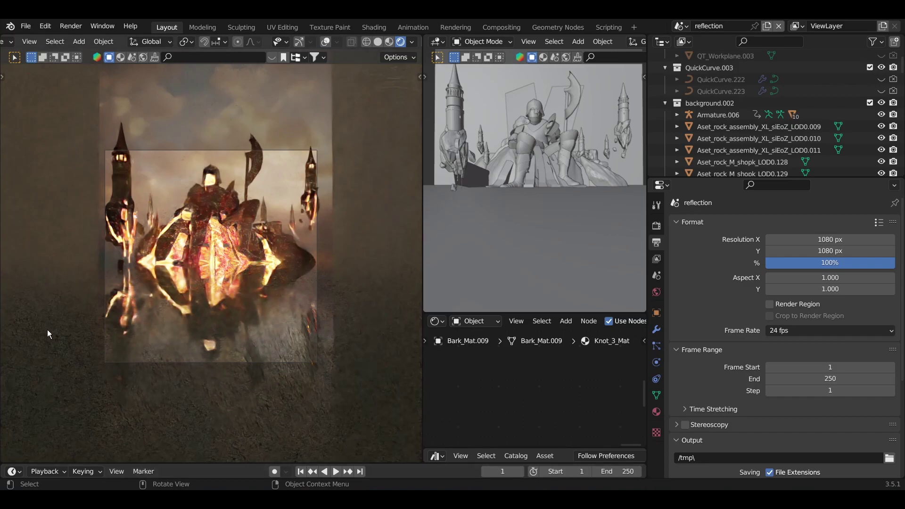
left_click(770, 305)
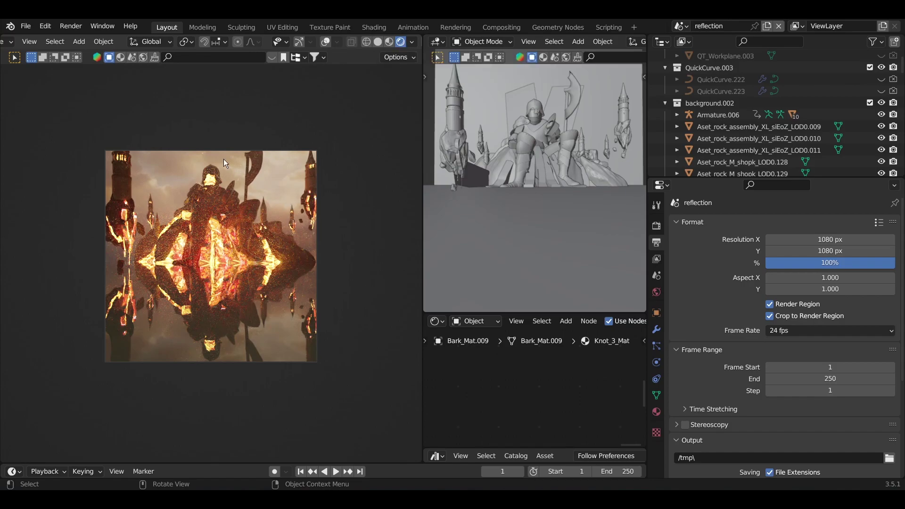
left_click(390, 42)
left_click(377, 43)
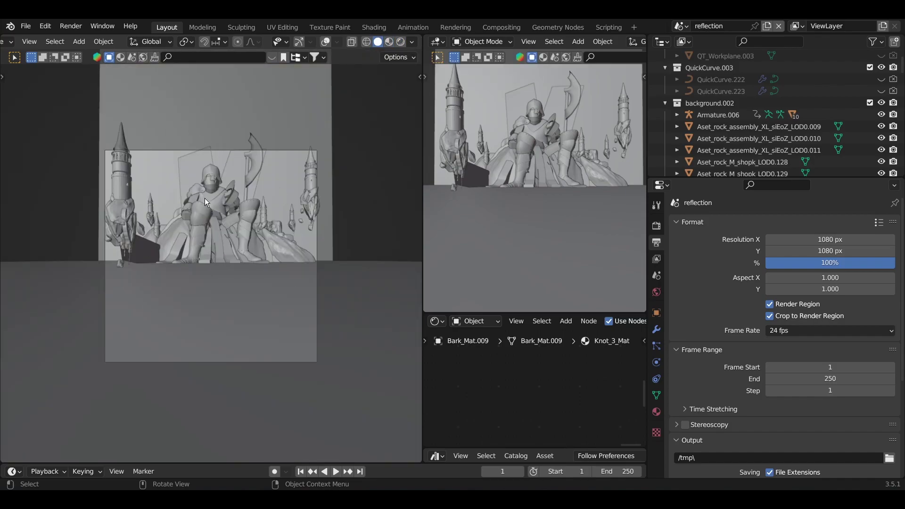
left_click(367, 43)
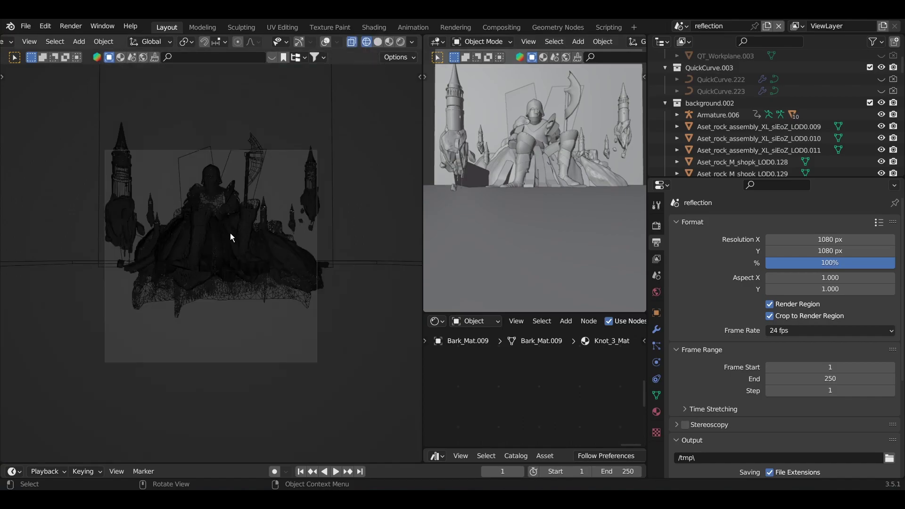
key("z")
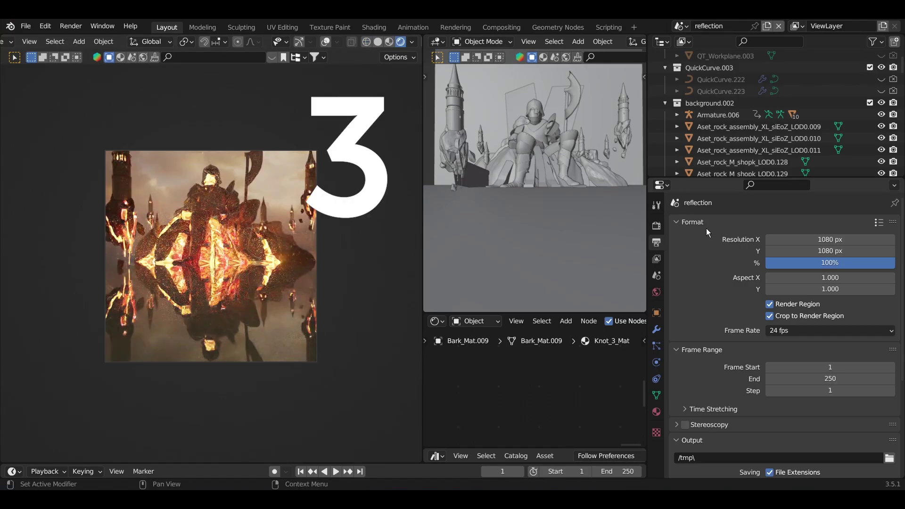
Step: Enlarge the outliner and test-render the scene with the demon guy collection hidden only in the viewport, making the collection visible again at the end
left_click_drag(710, 176, 716, 308)
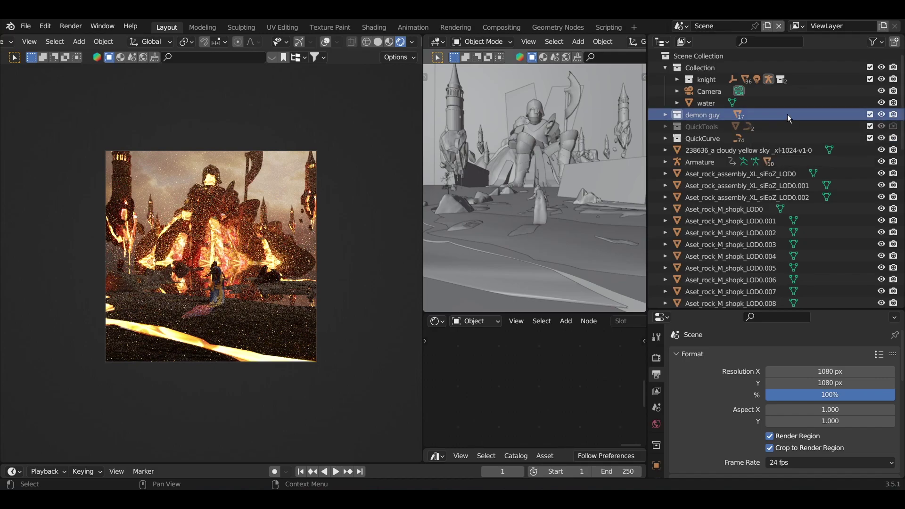
left_click(882, 115)
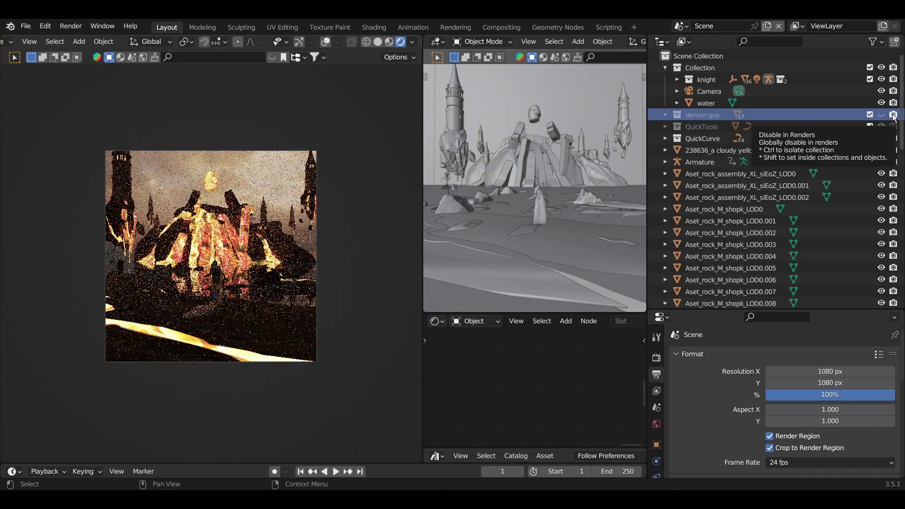
left_click(71, 26)
left_click(77, 40)
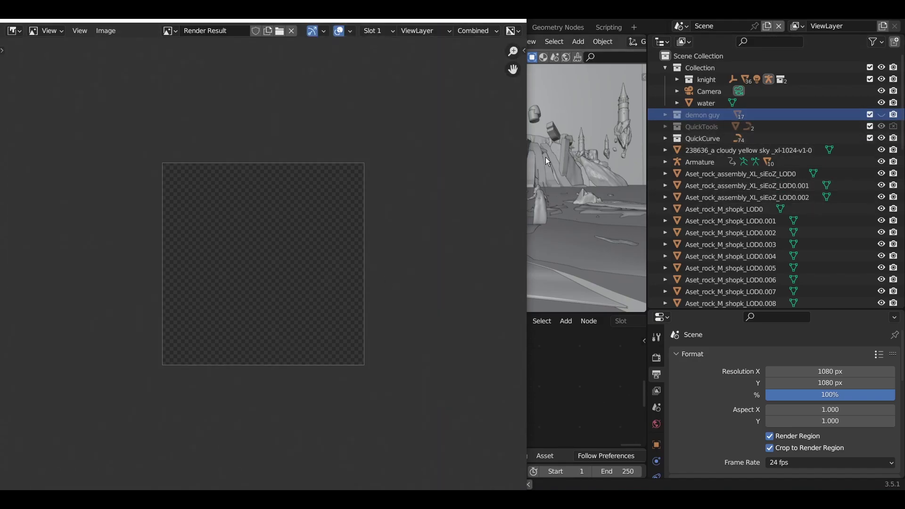
left_click_drag(527, 166, 400, 195)
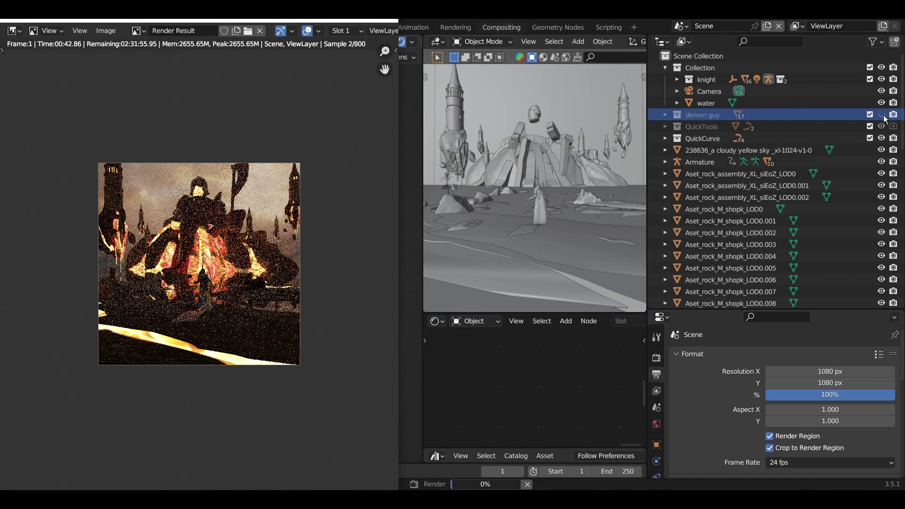
key("Escape")
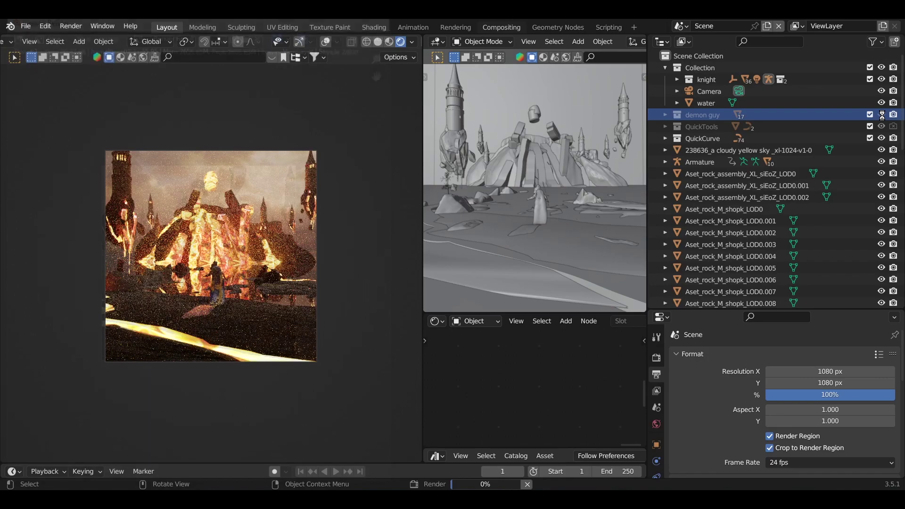
left_click(893, 116)
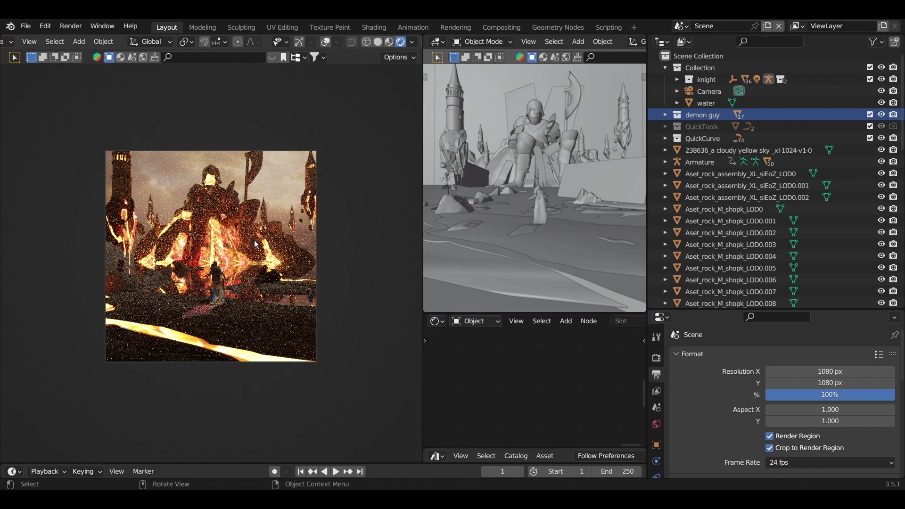
Step: Show the view lock settings and switch Camera to View on and off again
key("n")
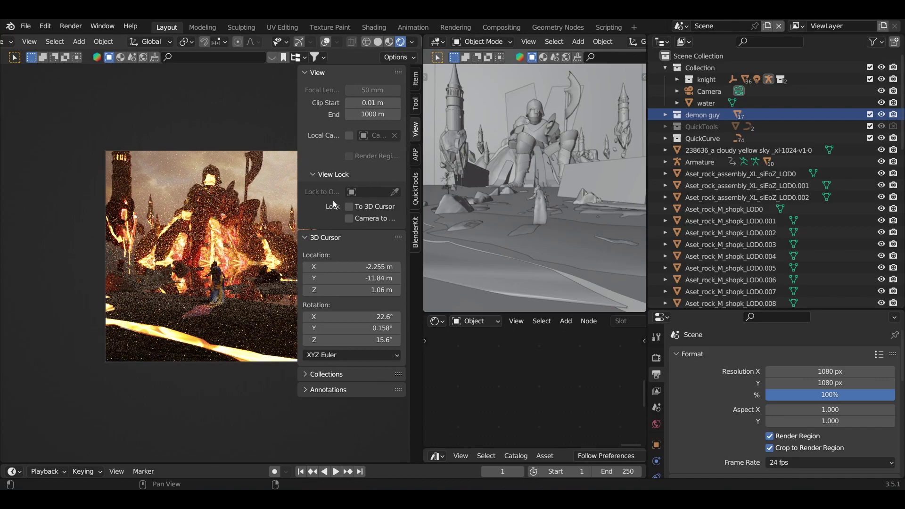
left_click(349, 218)
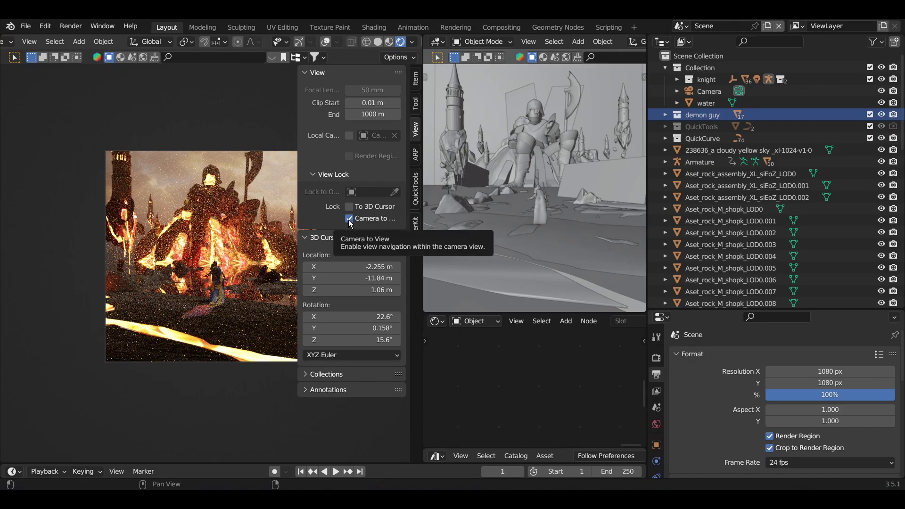
left_click(349, 219)
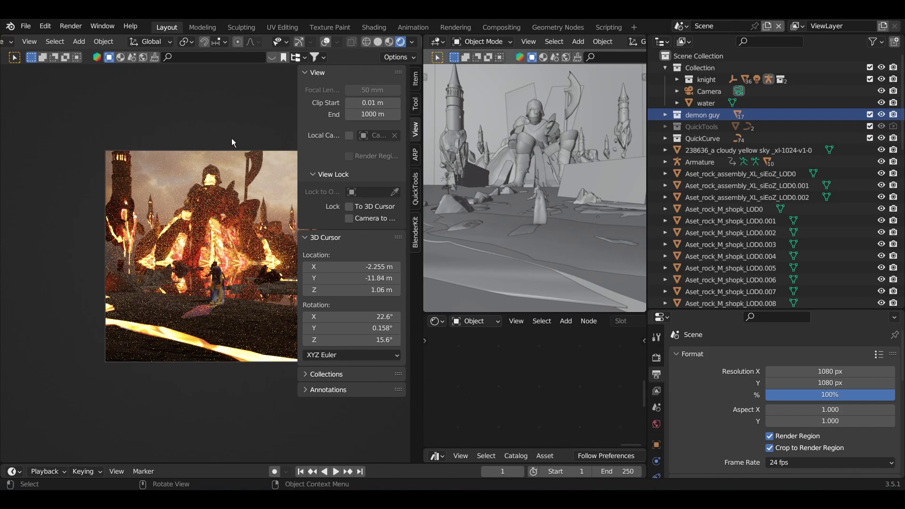
left_click(254, 168)
key("n")
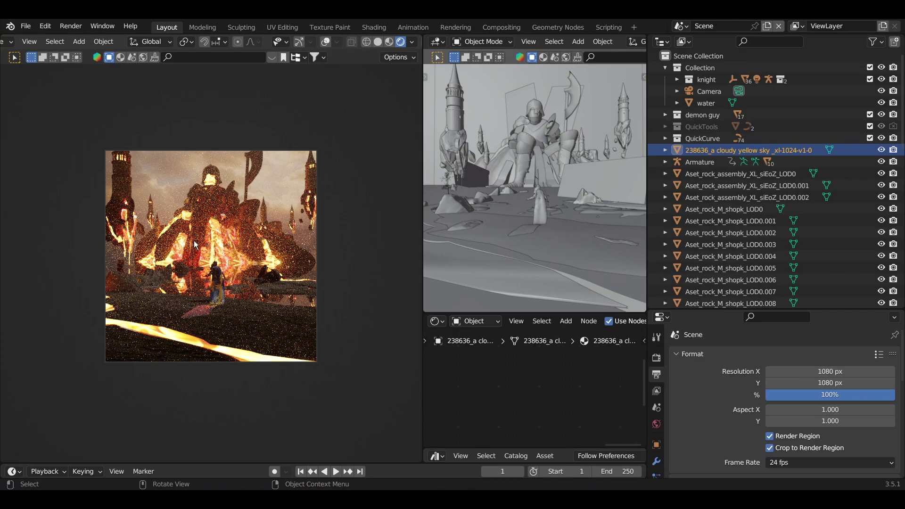
Step: Navigate out of the camera view and back in the rendered viewport to see how unlocked navigation leaves the camera
middle_click_drag(194, 240, 215, 216, "ctrl")
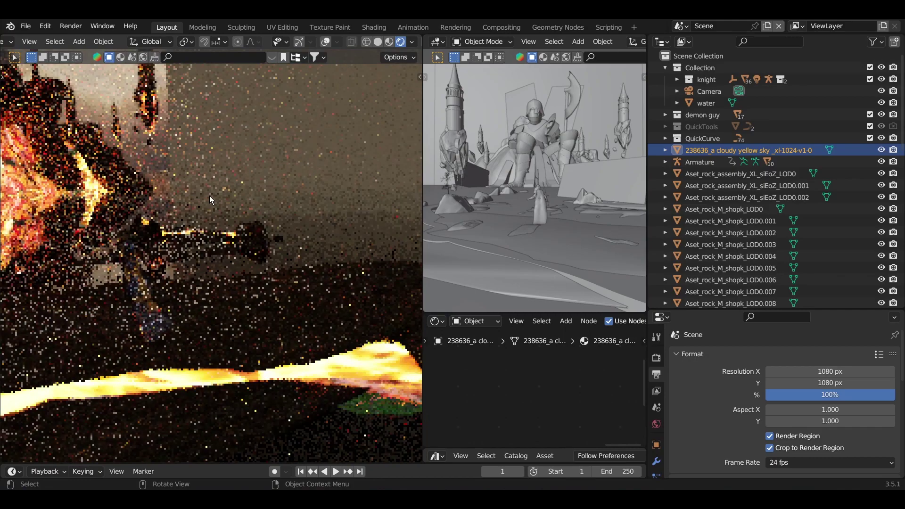
key("KP_0")
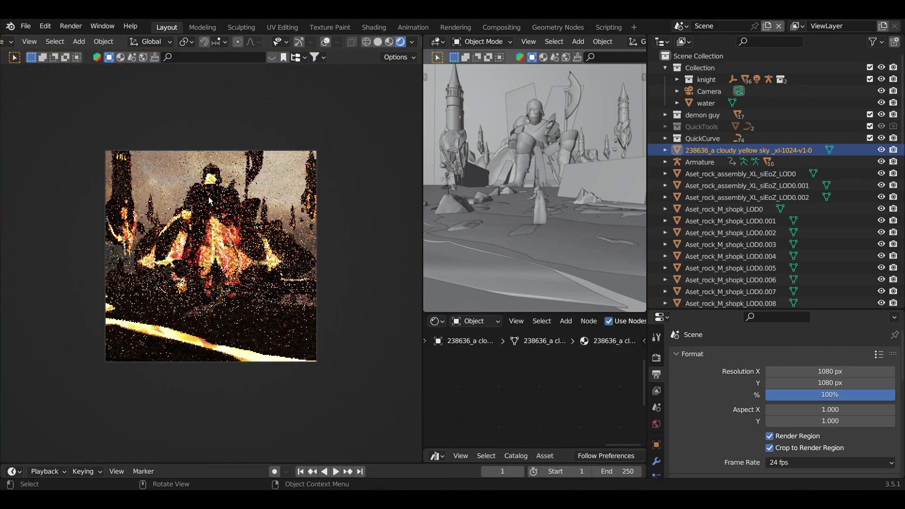
middle_click_drag(209, 196, 185, 225, "ctrl")
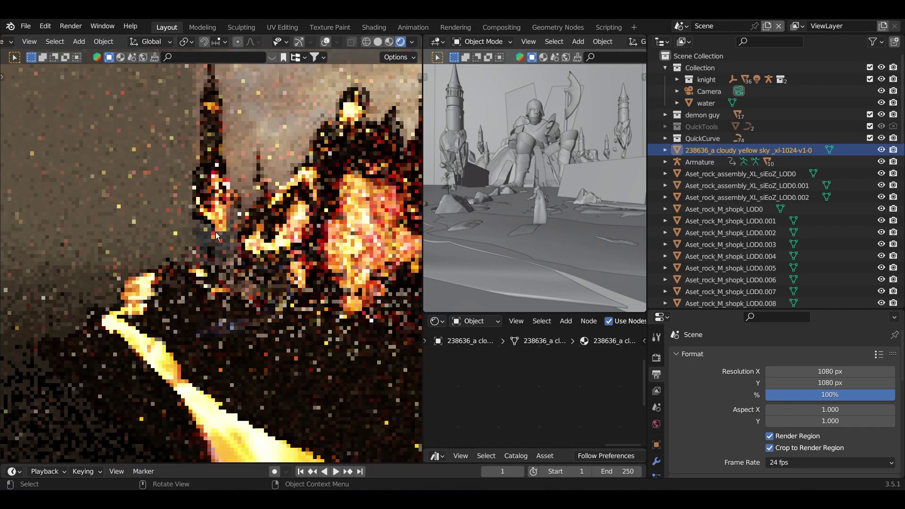
middle_click_drag(252, 235, 364, 64)
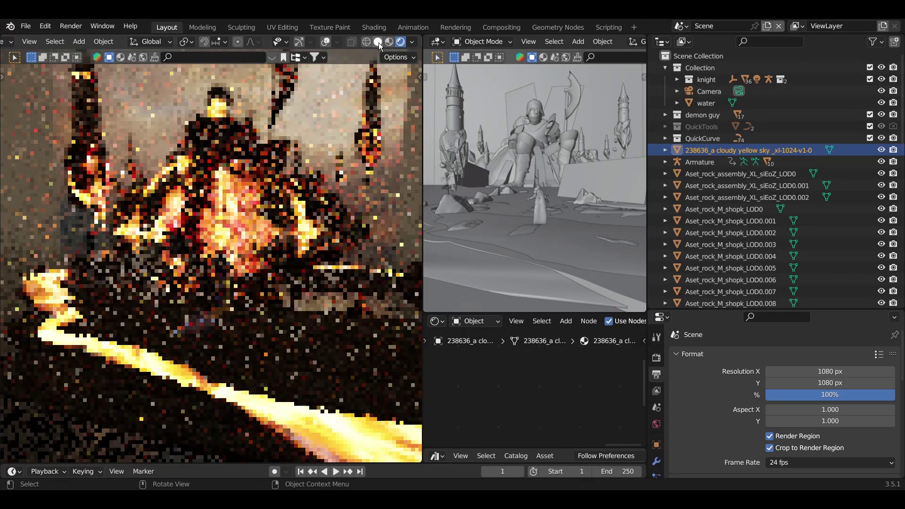
Step: Switch the viewport to Solid shading and look around the scene from outside the camera view
left_click(378, 43)
mouse_move(211, 208)
middle_mouse_down()
mouse_move(231, 199)
mouse_move(211, 174)
mouse_move(151, 163)
mouse_move(181, 186)
mouse_move(305, 168)
mouse_move(253, 317)
mouse_move(209, 283)
mouse_move(205, 293)
mouse_move(138, 253)
mouse_move(258, 274)
mouse_move(262, 344)
mouse_move(242, 352)
mouse_move(282, 358)
mouse_move(174, 310)
mouse_move(196, 360)
mouse_move(266, 309)
mouse_move(258, 334)
mouse_move(322, 362)
middle_mouse_up()
middle_click_drag(182, 306, 282, 306, "shift")
middle_click_drag(282, 307, 182, 270, "shift")
key("KP_0")
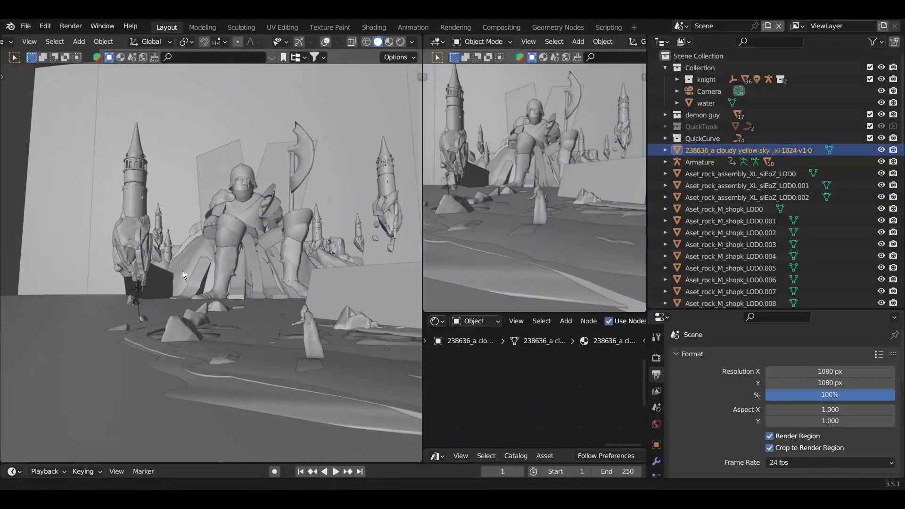
key("KP_0")
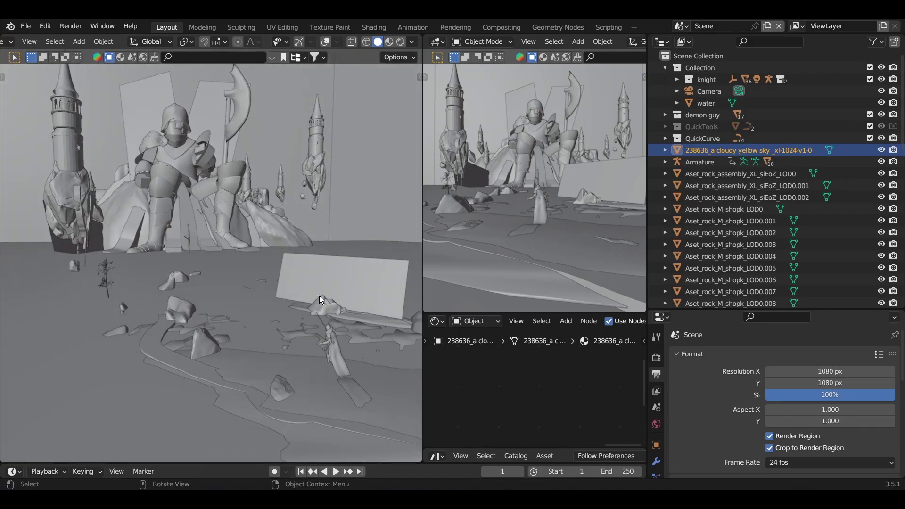
middle_click_drag(319, 294, 222, 310)
middle_click_drag(349, 327, 181, 265)
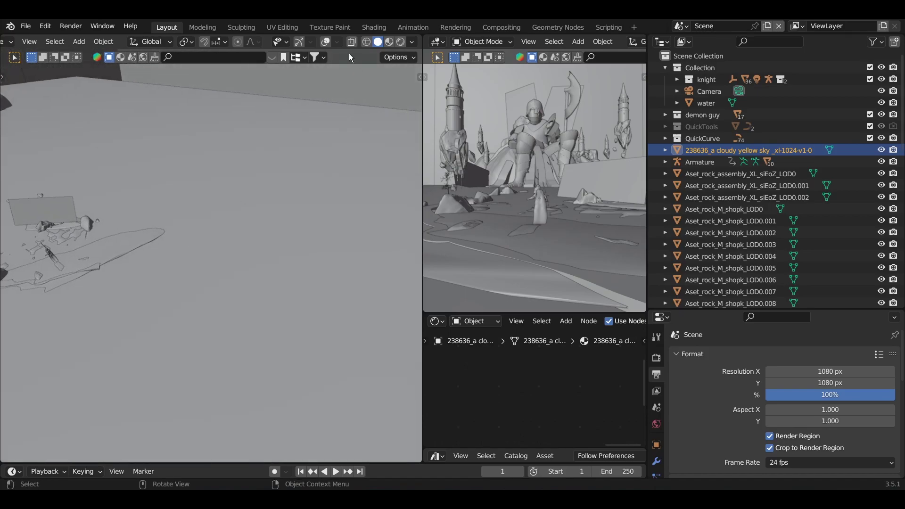
Step: Turn on the viewport overlays and select the scene camera near the standing figure
left_click(325, 41)
middle_click_drag(118, 250, 298, 280)
left_click(276, 259)
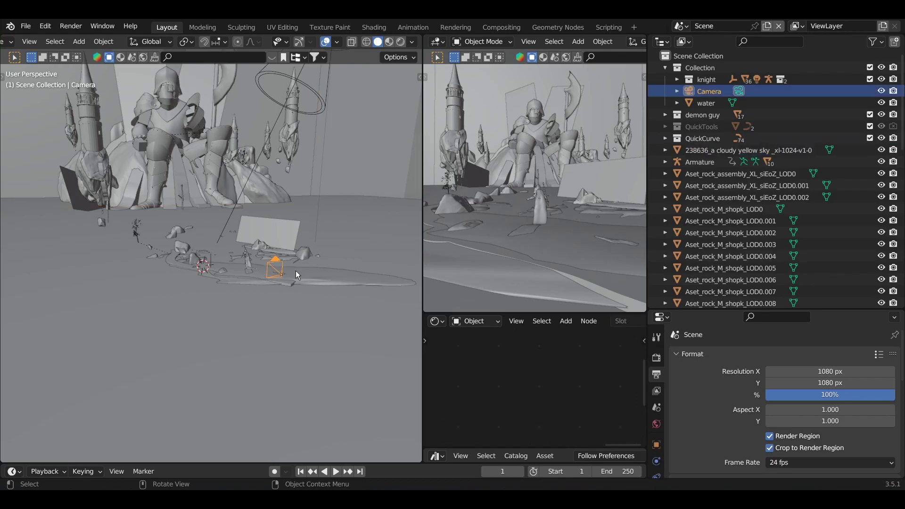
Step: Move the camera sideways, away from the standing figure, and check the new framing through the camera
key("g")
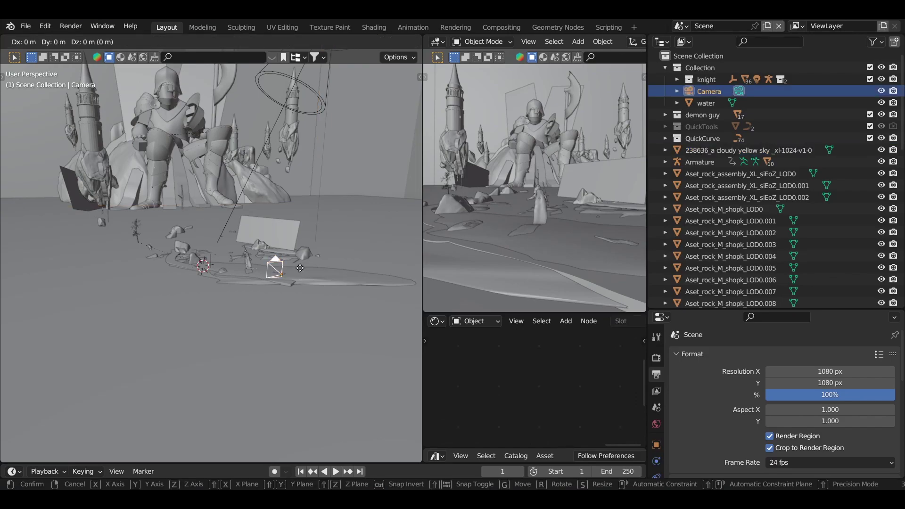
left_click(337, 273)
middle_click_drag(336, 275, 335, 274)
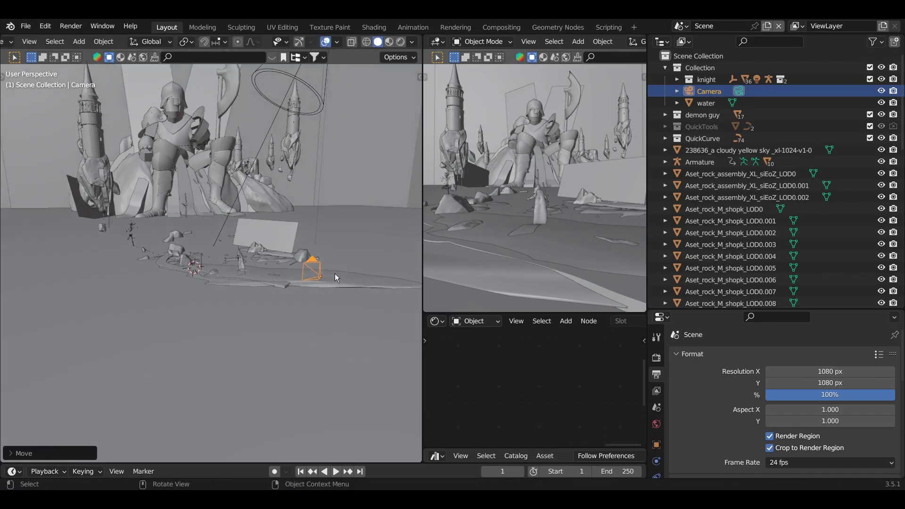
key("KP_0")
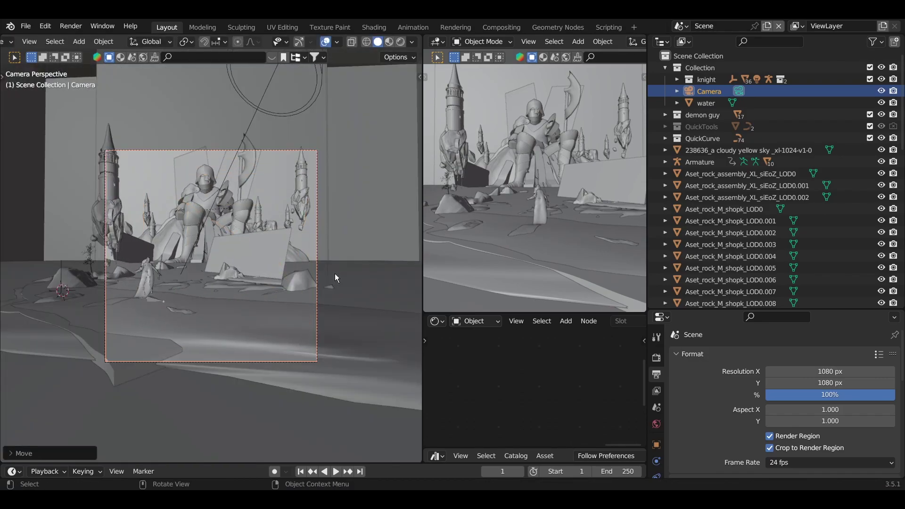
key("KP_0")
Step: Rotate the camera slightly about the global Z axis and check the framing through the camera
key("r")
key("z")
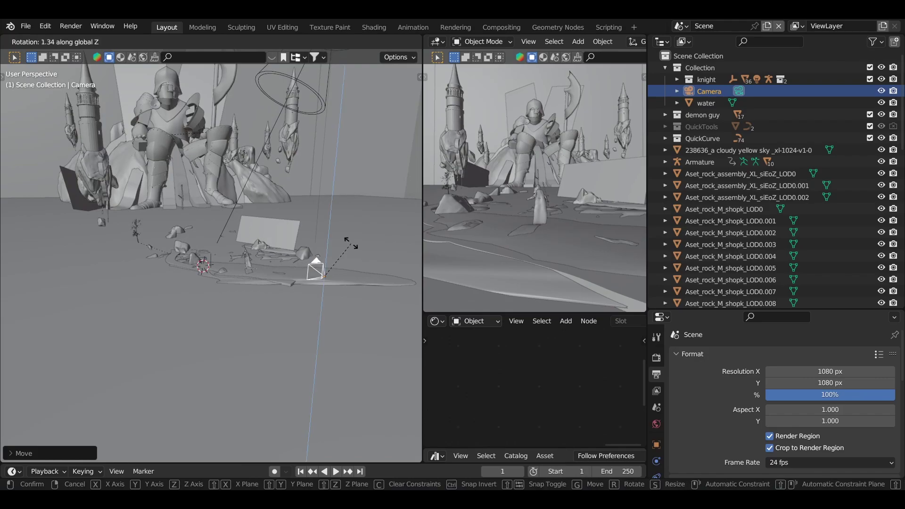
left_click(348, 242)
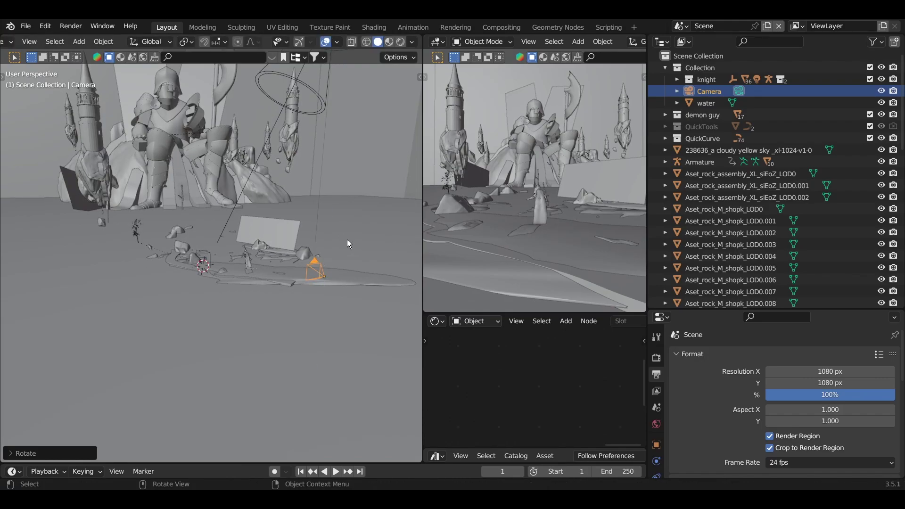
key("KP_0")
key("KP_0")
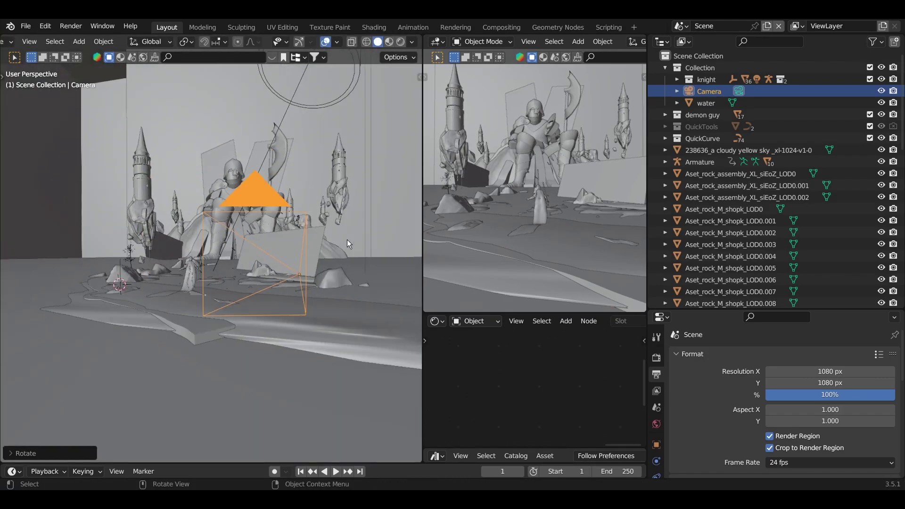
Step: Try moving the camera sideways toward the standing figure, and undo the camera transforms to restore its original placement
key("g")
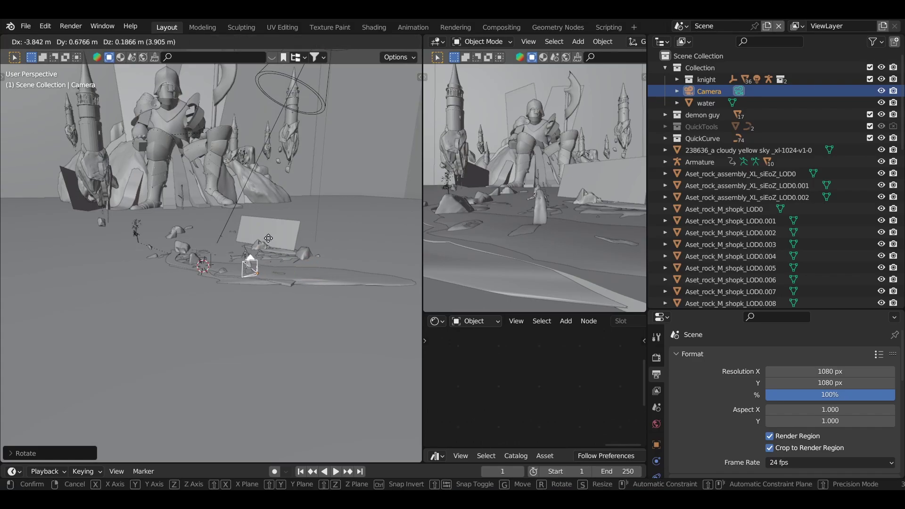
left_click(270, 245)
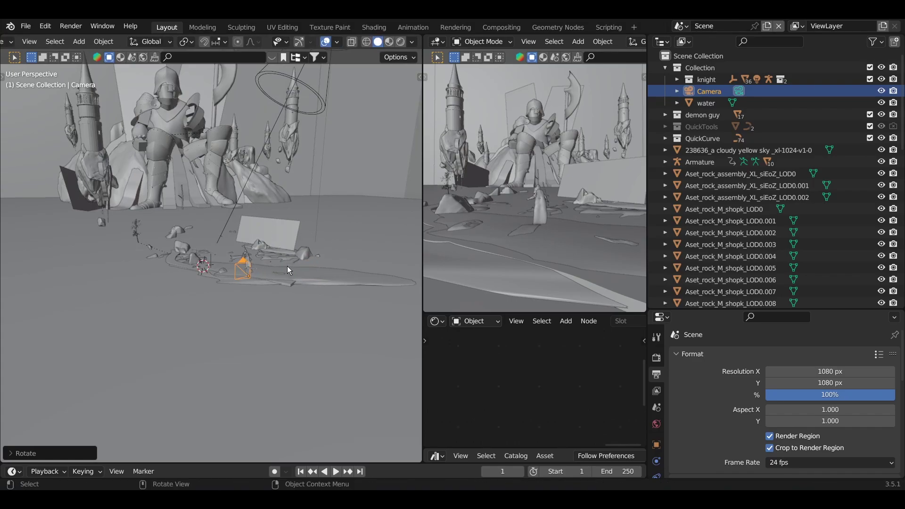
key("ctrl+z")
key("ctrl+z")
Step: Enable the Camera to View lock and look through the camera
key("n")
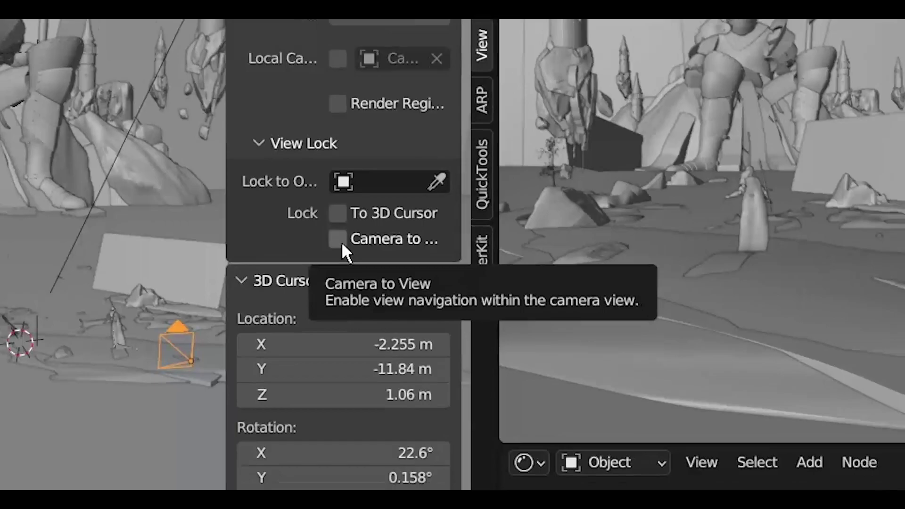
left_click(350, 218)
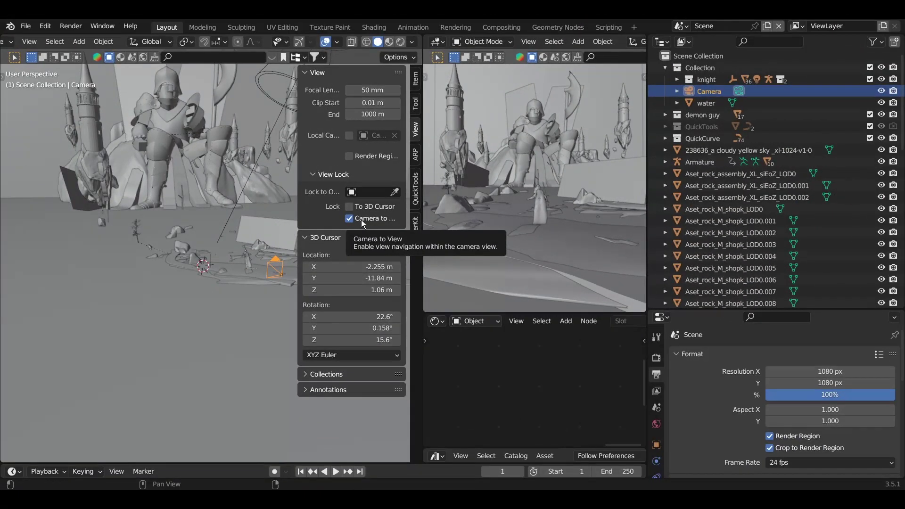
key("n")
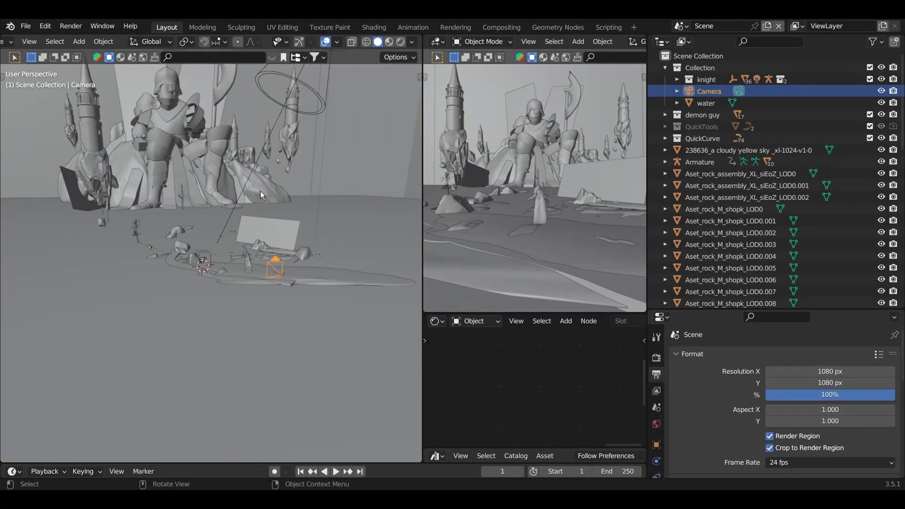
key("KP_0")
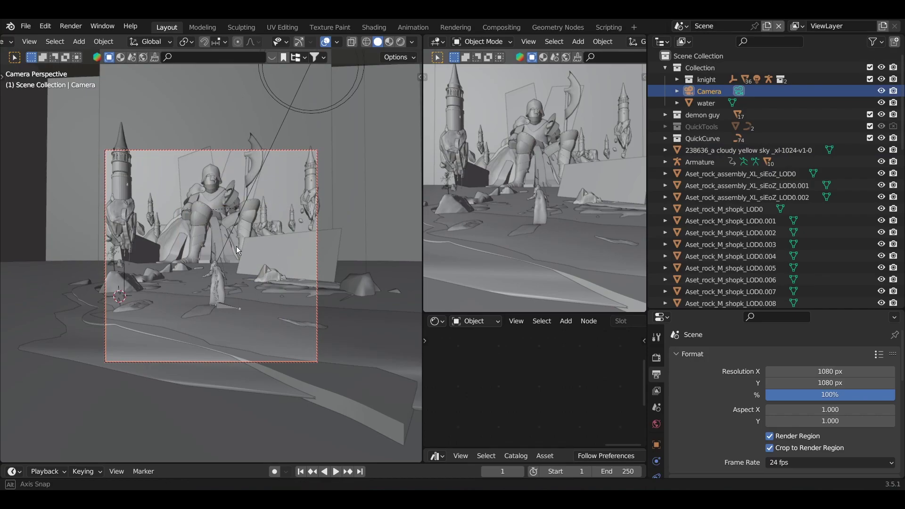
Step: Try reframing the shot by orbiting the view with the camera locked to it, and undo the camera move
middle_click_drag(236, 246, 268, 270)
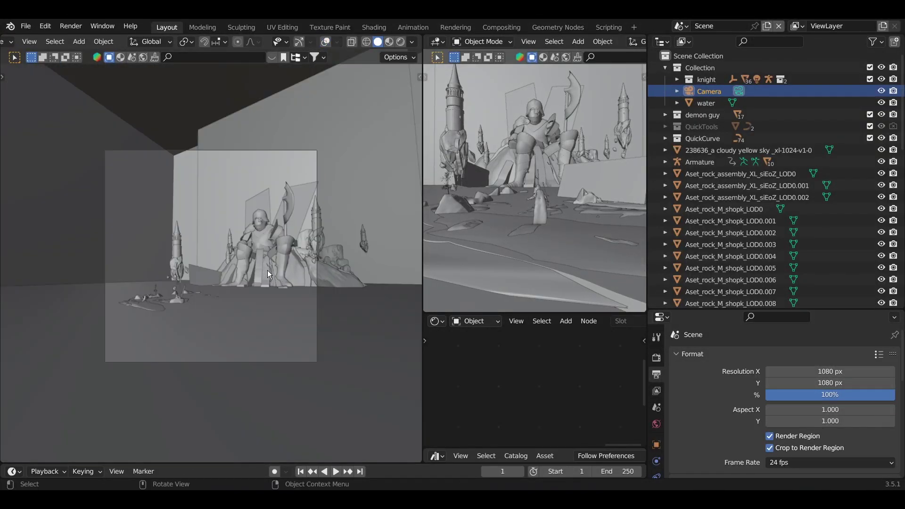
key("ctrl+z")
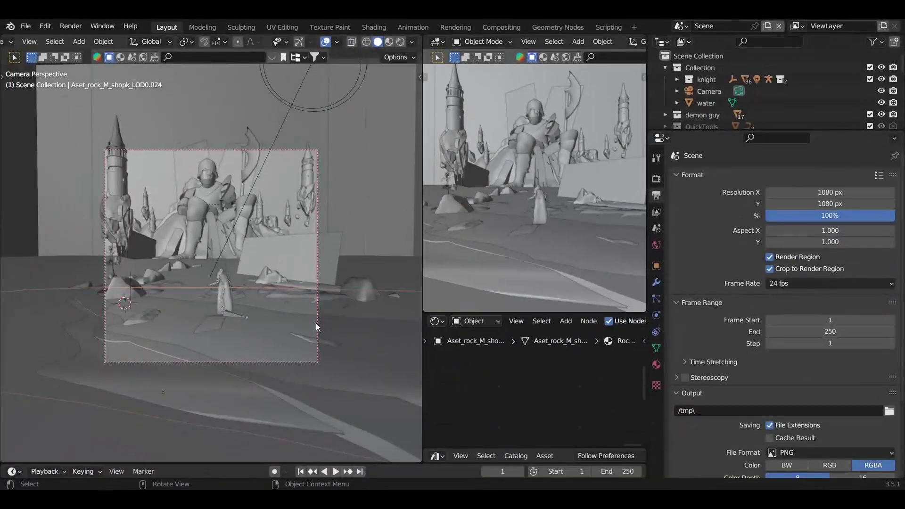
Step: Select the camera and expand the Viewport Display settings in its object data properties
left_click(318, 324)
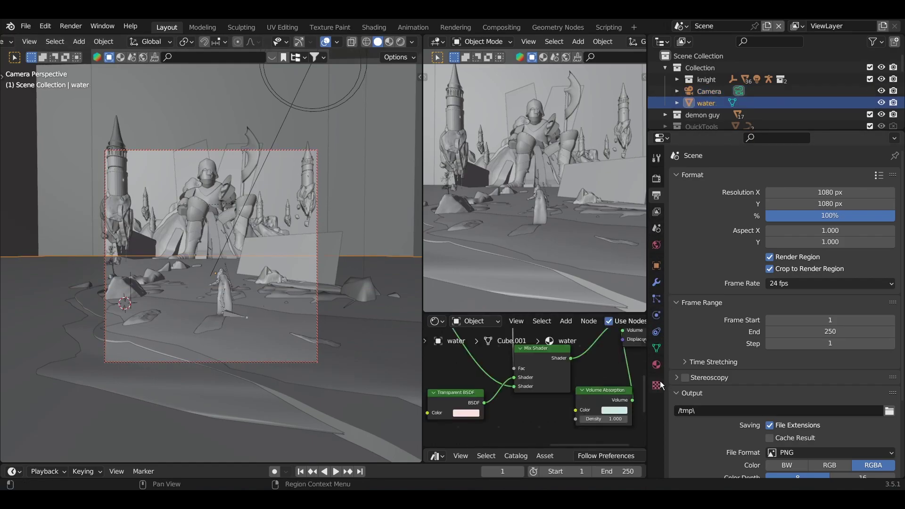
left_click(319, 326)
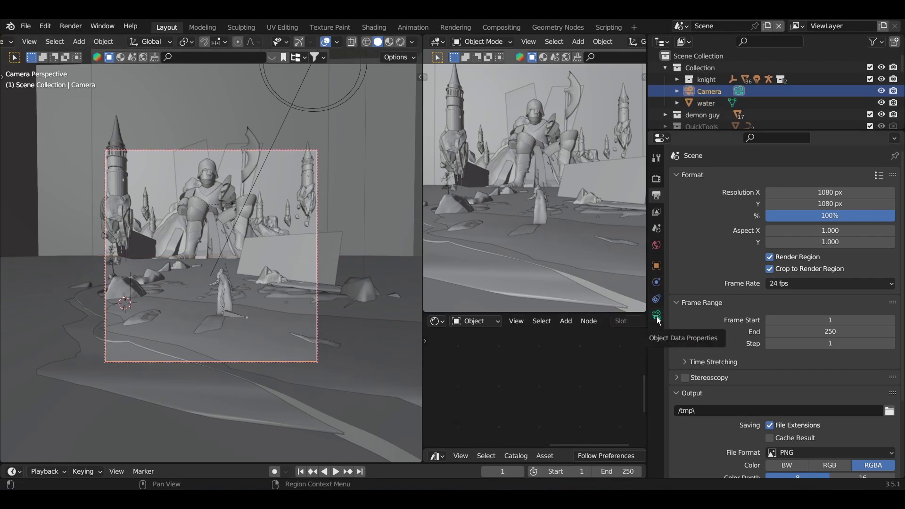
left_click(657, 318)
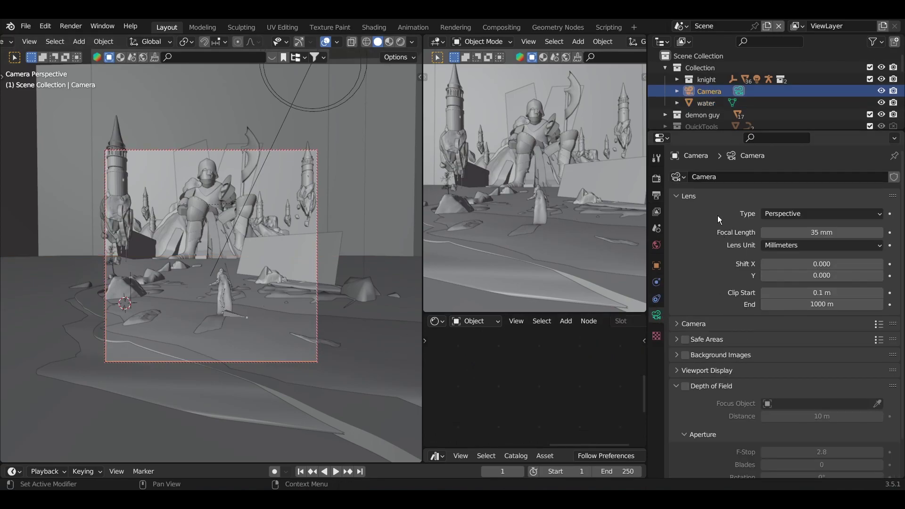
scroll(720, 220, "down", 2)
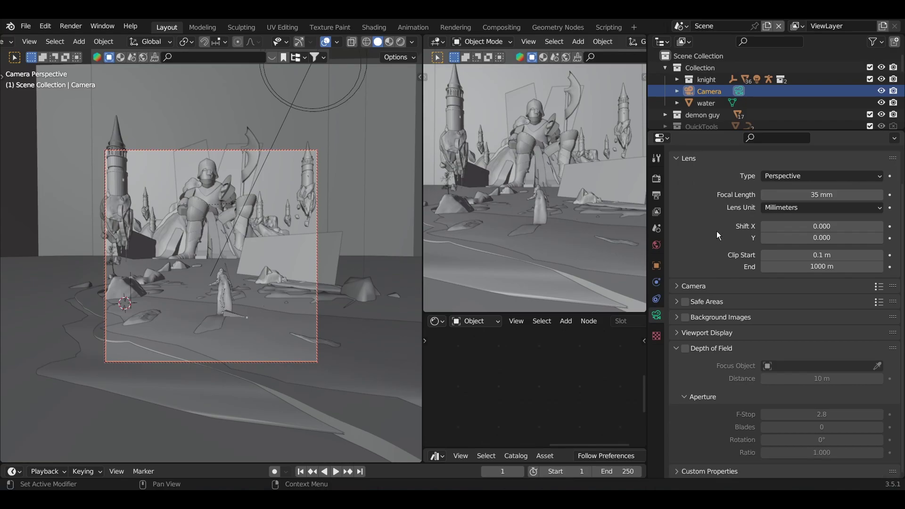
left_click(737, 332)
scroll(734, 358, "down", 2)
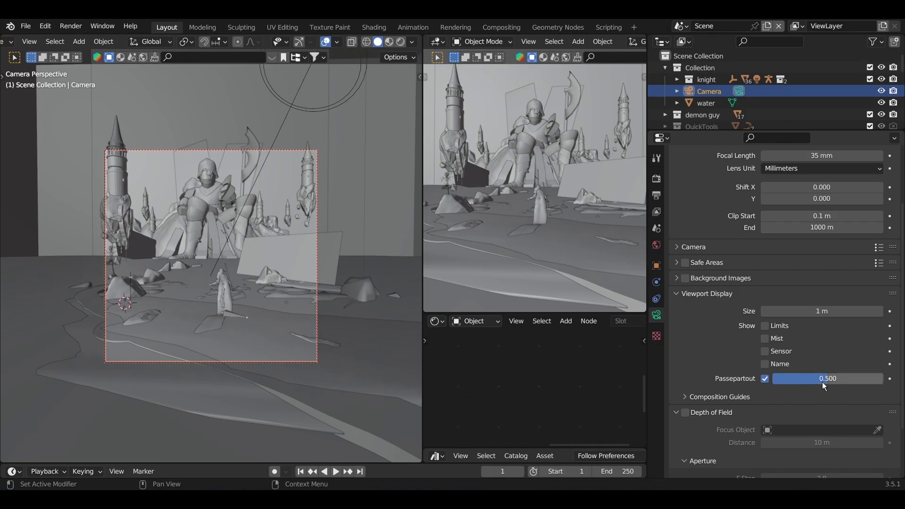
Step: Darken the area outside the camera frame by setting Passepartout to 0.975
left_click_drag(822, 379, 882, 379)
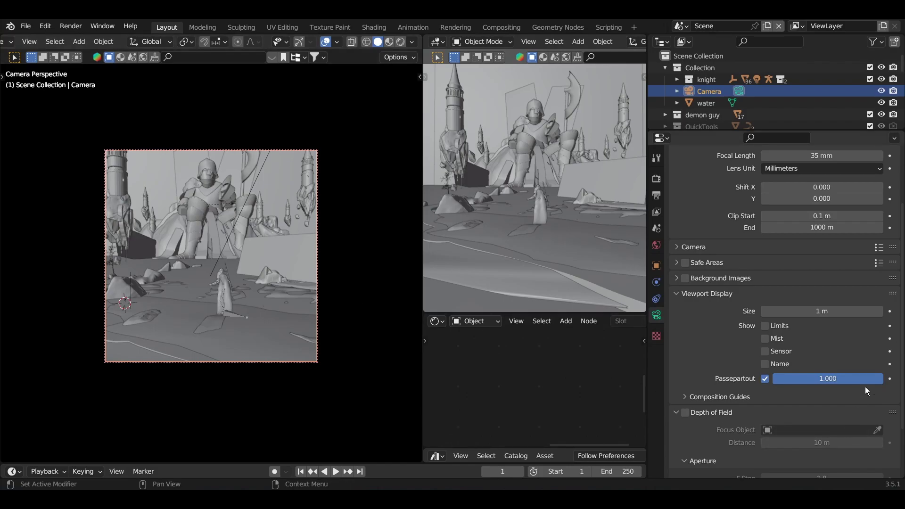
left_click_drag(878, 380, 874, 380)
left_click_drag(827, 378, 827, 378)
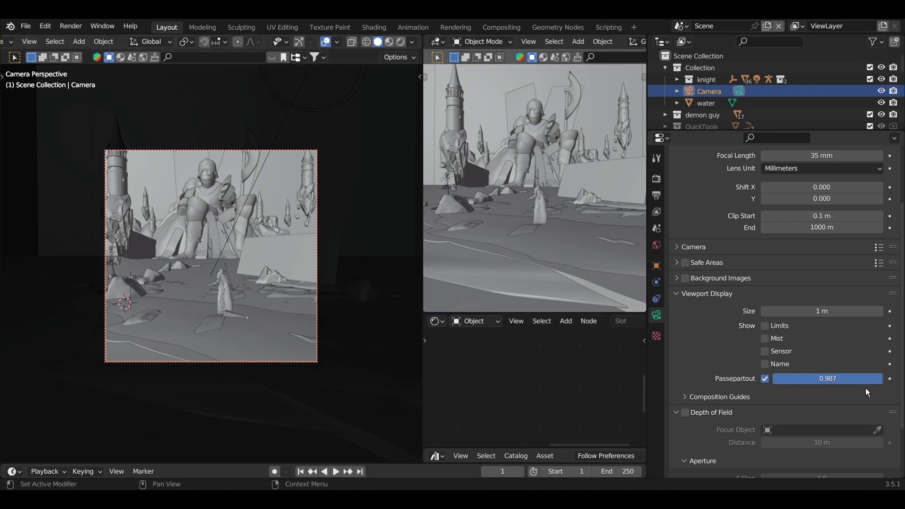
mouse_move(865, 380)
left_mouse_down()
mouse_move(768, 380)
mouse_move(880, 379)
left_mouse_up()
Step: Try a Clip End of 10 m on the camera to cut off the background, and restore it to 1000 m
scroll(748, 317, "up", 4)
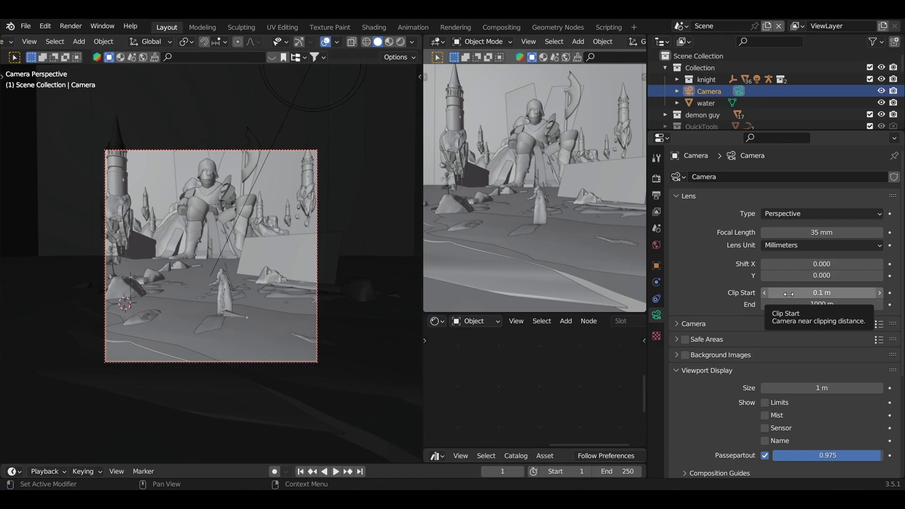
left_click(799, 293)
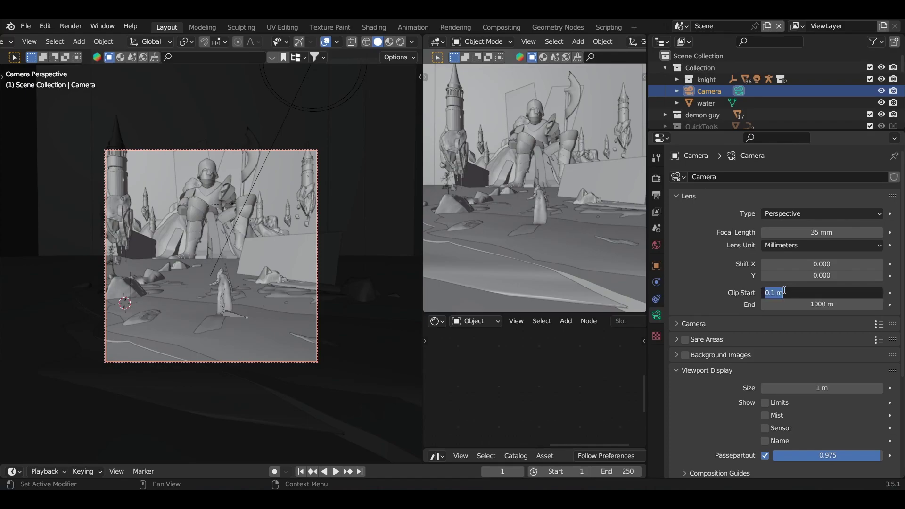
left_click(722, 282)
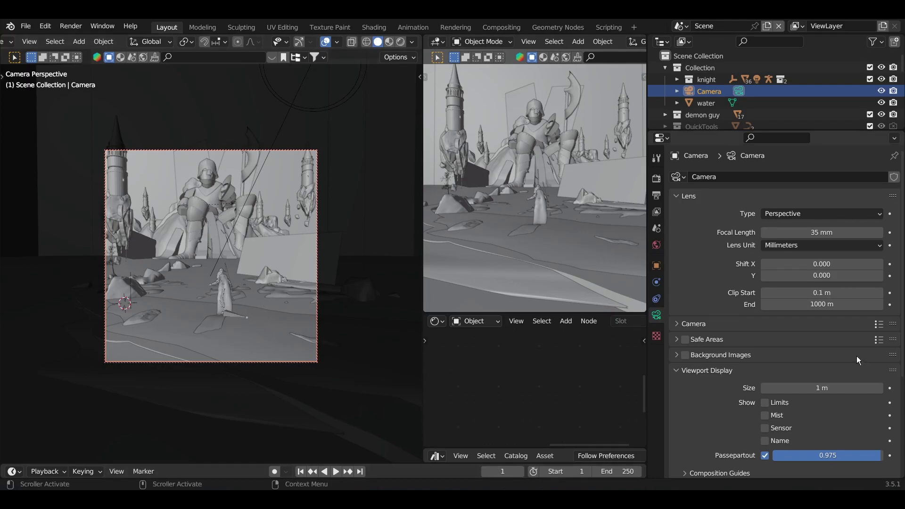
left_click(816, 306)
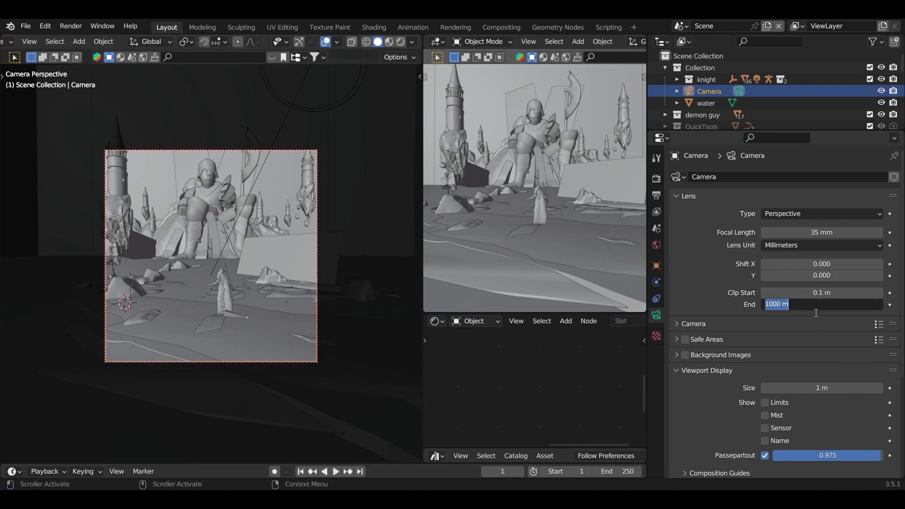
type("10")
key("Return")
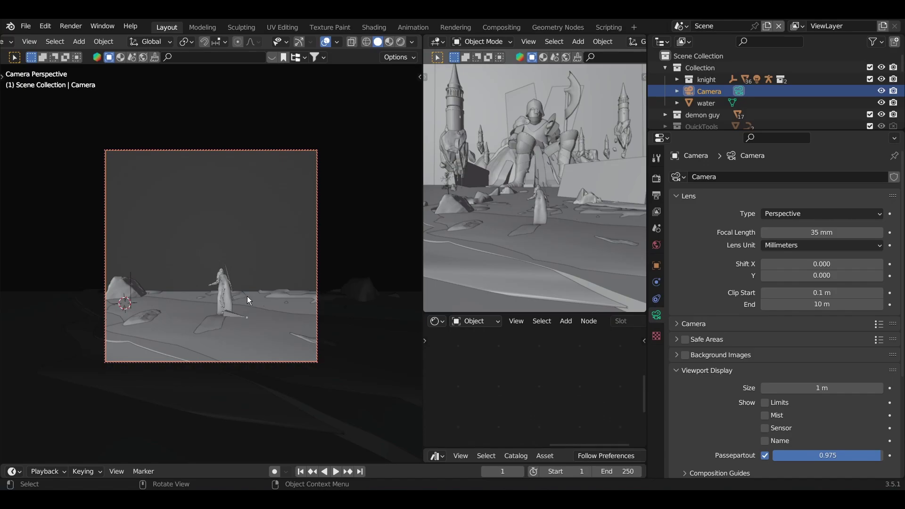
left_click(822, 304)
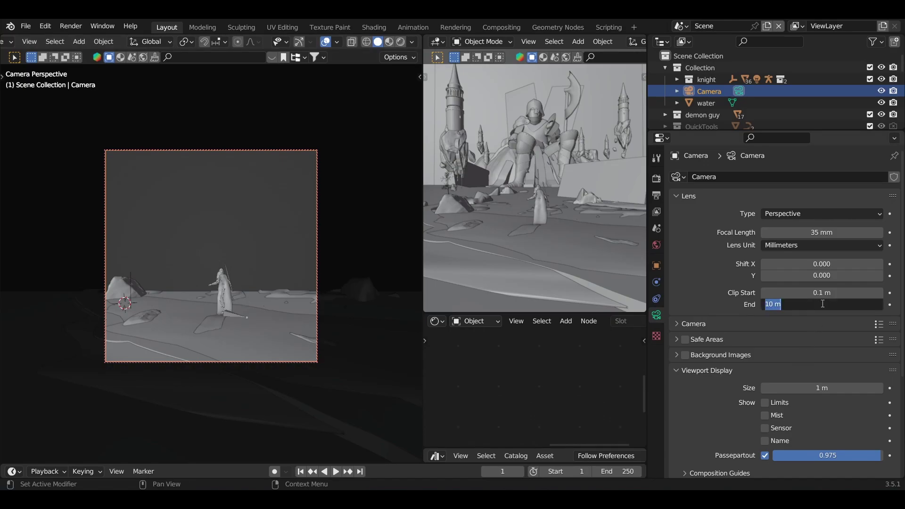
type("1000")
key("Return")
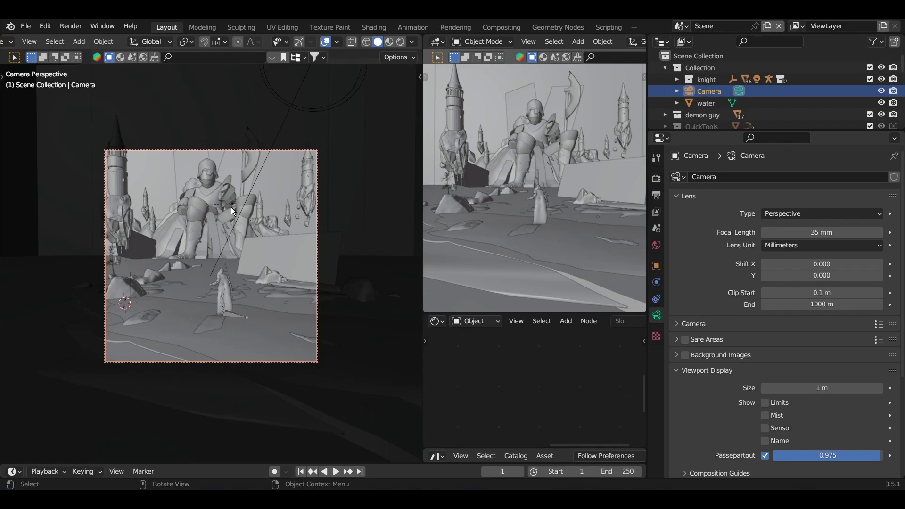
Step: Try a Clip Start of 50 m on the camera to cut off the foreground, and restore it to 0.1 m
double_click(811, 293)
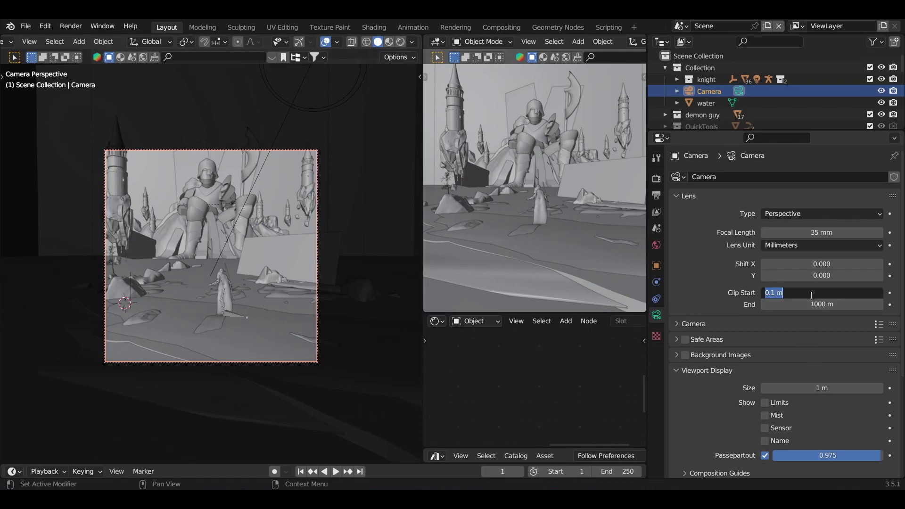
type("50")
key("Return")
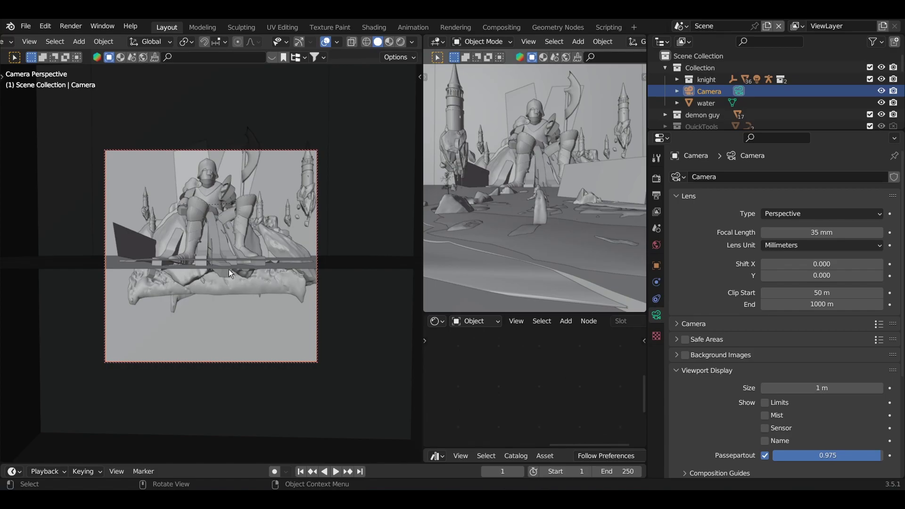
left_click(809, 292)
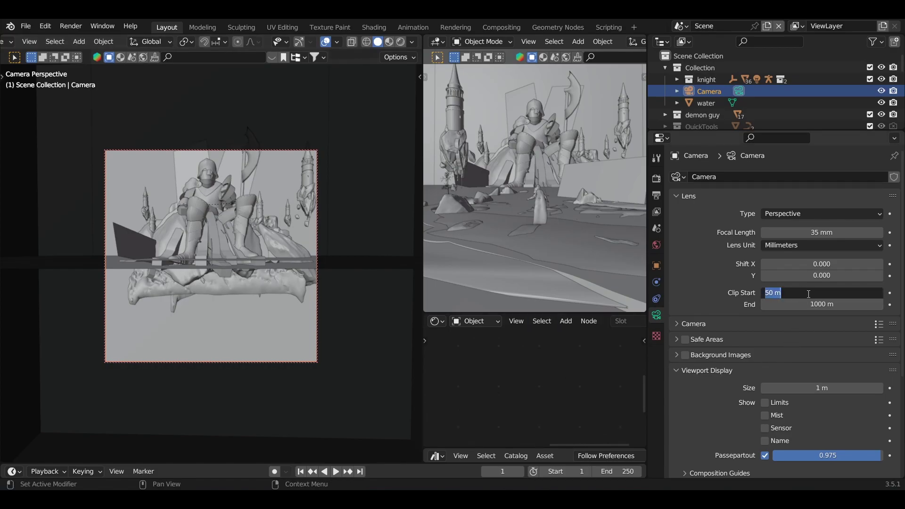
type("0.1")
key("Return")
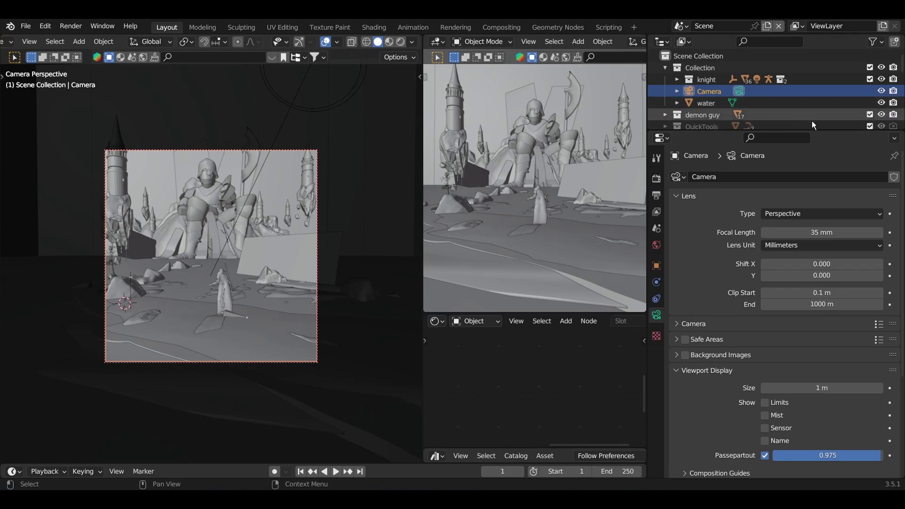
Step: Try camera focal lengths of 50 mm and 70 mm to compare tighter framings of the scene
left_click_drag(810, 131, 810, 188)
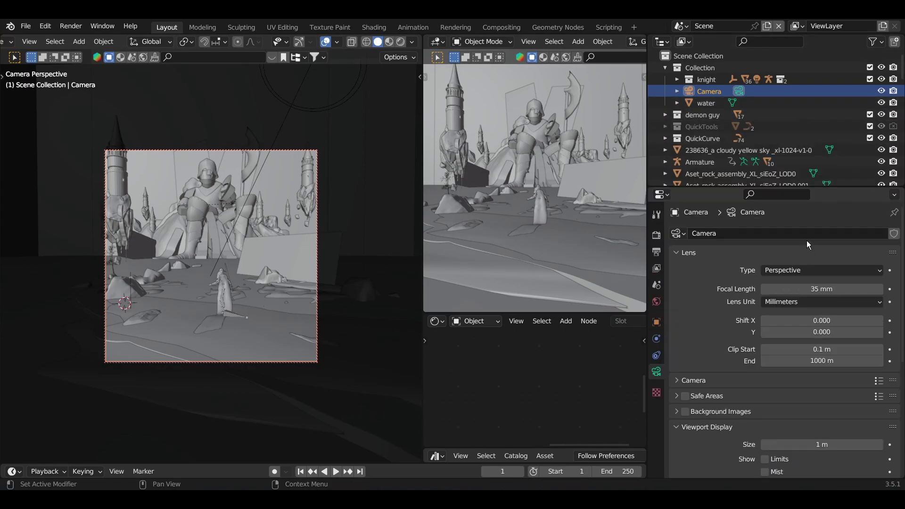
left_click(801, 289)
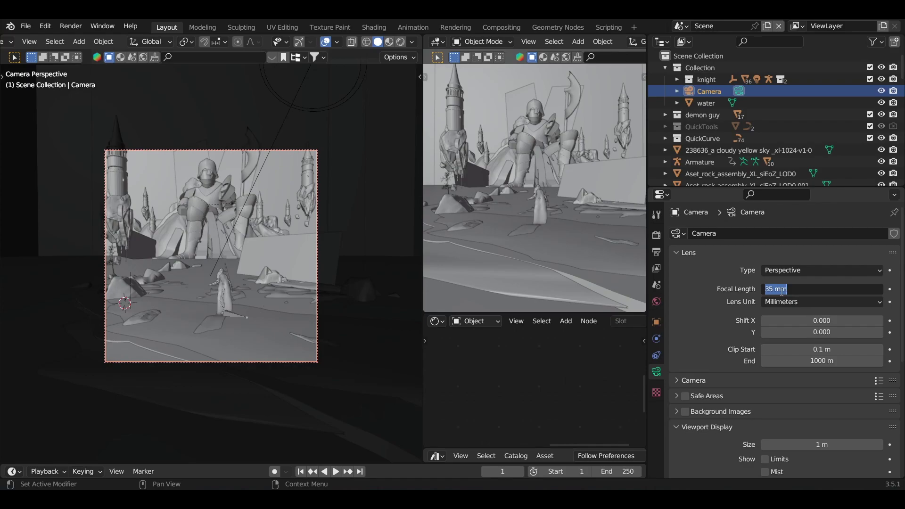
key("Return")
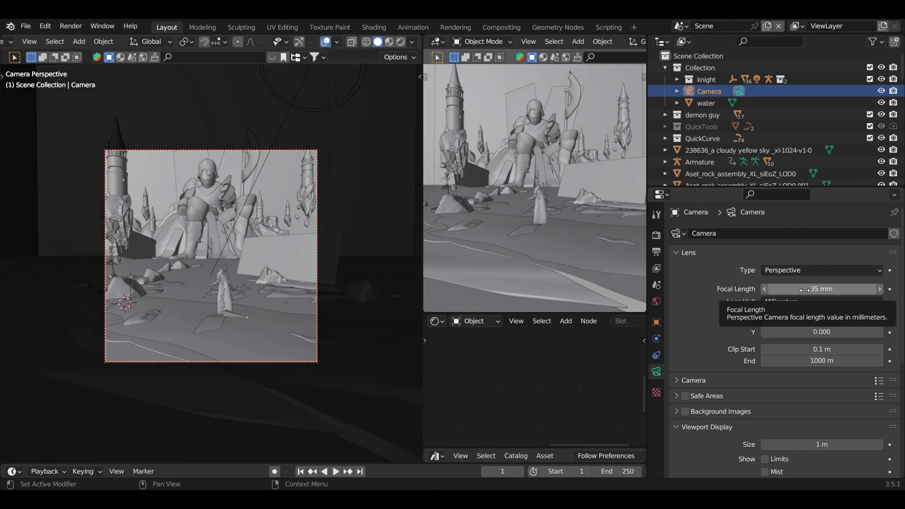
left_click(804, 290)
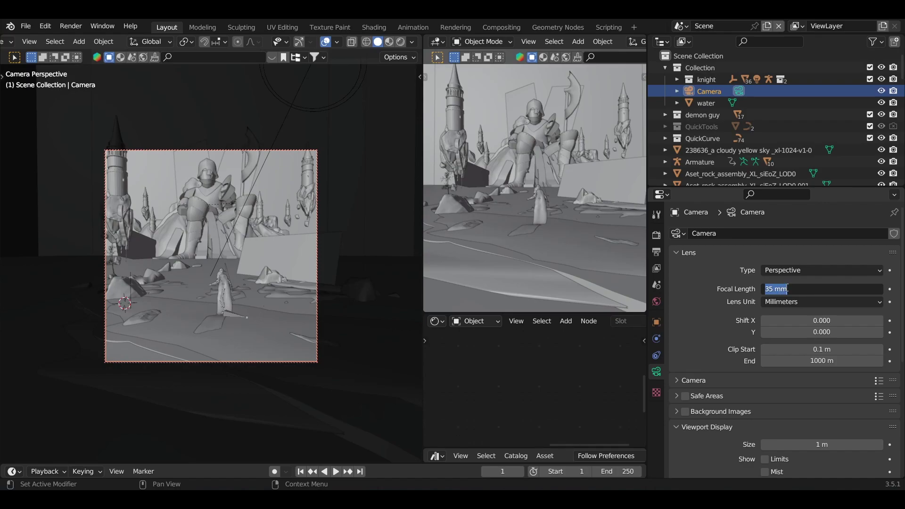
type("50")
key("Return")
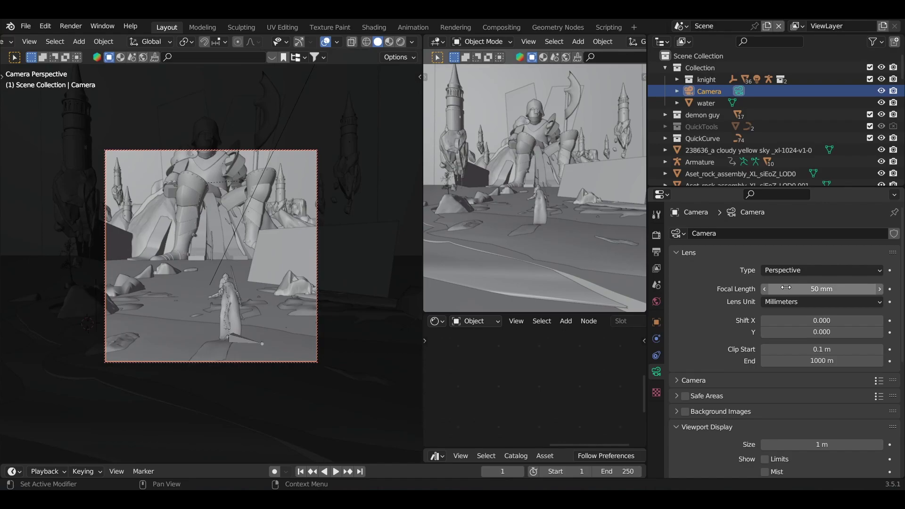
left_click(785, 288)
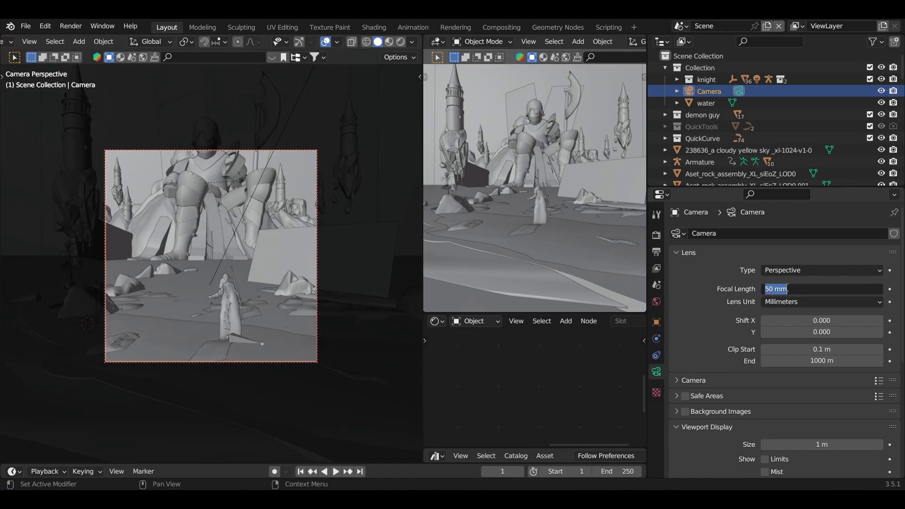
type("70")
key("Return")
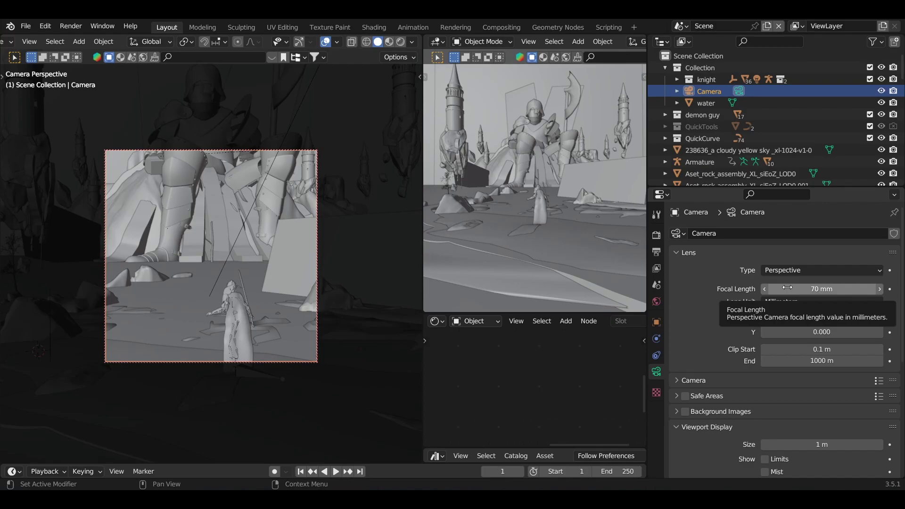
Step: Try a wider camera focal length of 25 mm, and restore it to 35 mm
double_click(788, 288)
type("25")
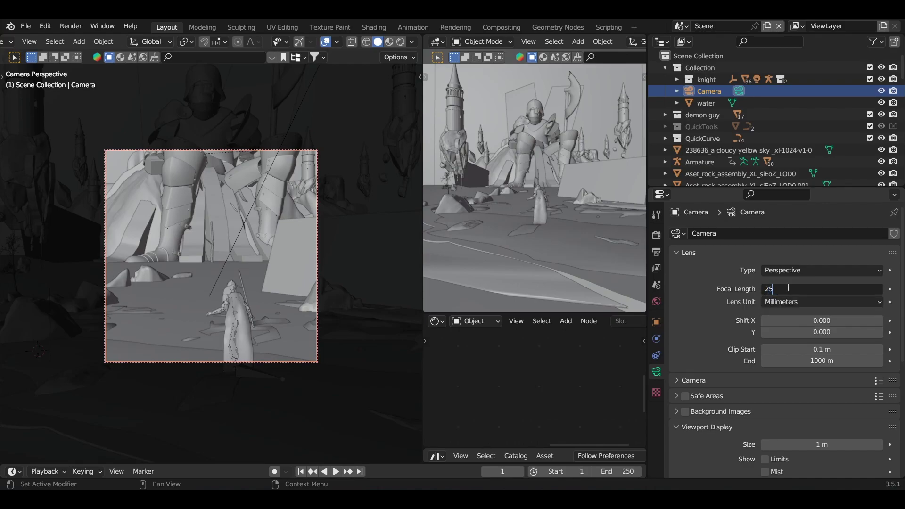
key("Return")
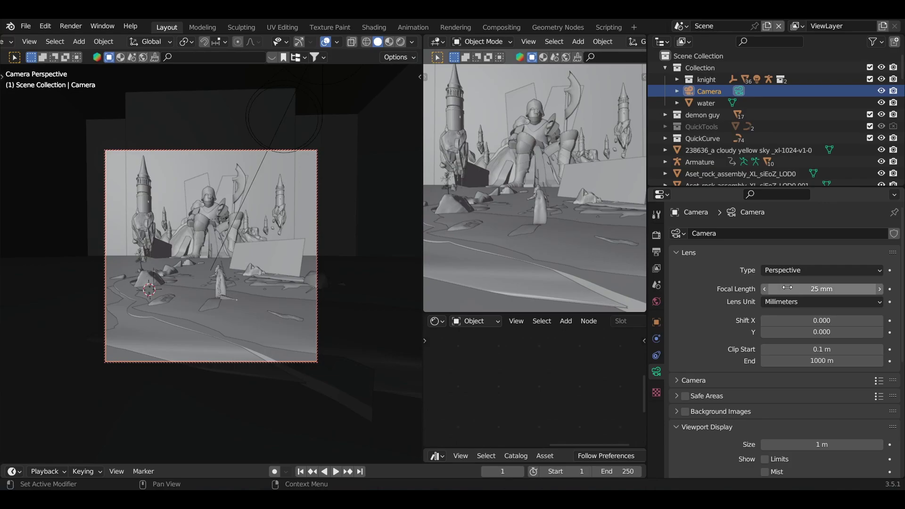
left_click(787, 288)
type("35")
key("Return")
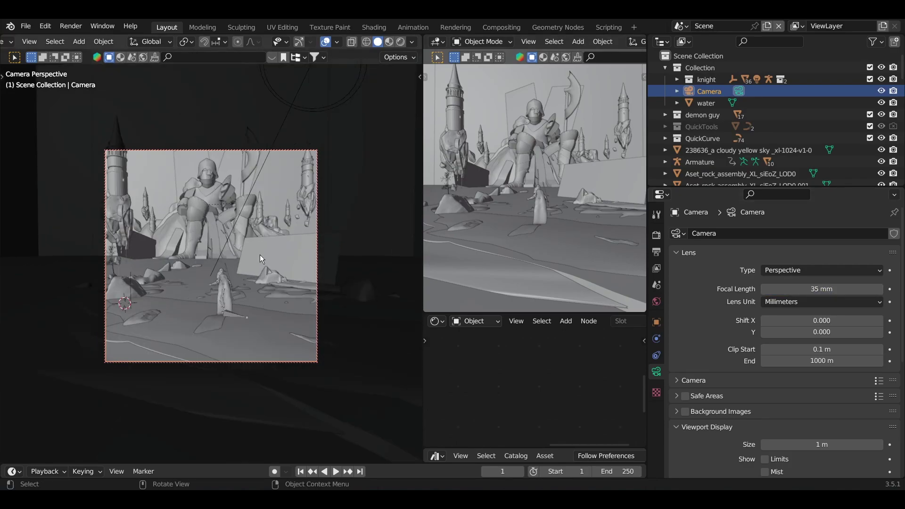
Step: Reselect the camera by its frame and set its focal length to 12 mm for a very wide view
left_click(318, 290)
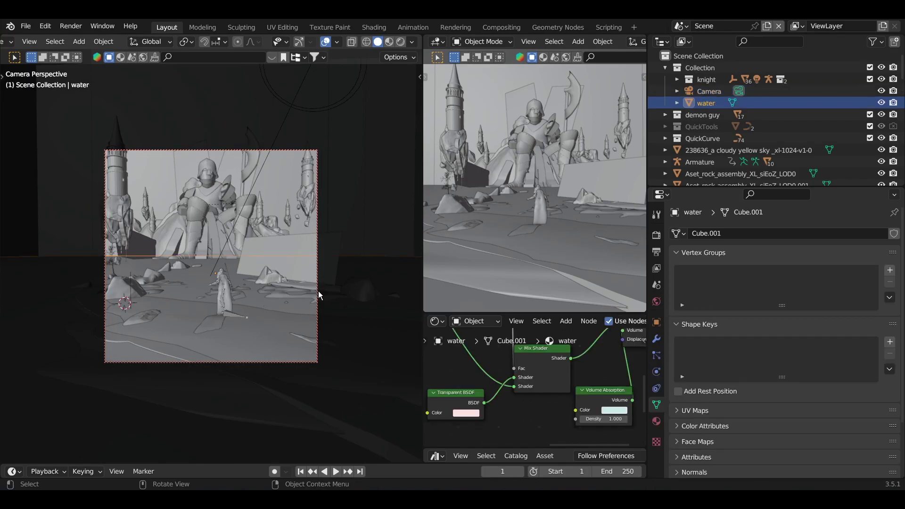
left_click(318, 291)
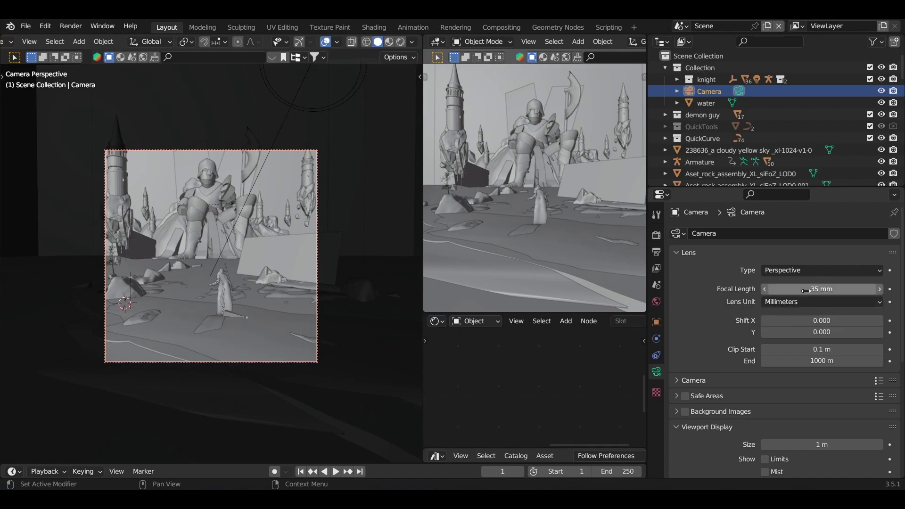
left_click(804, 289)
type("12")
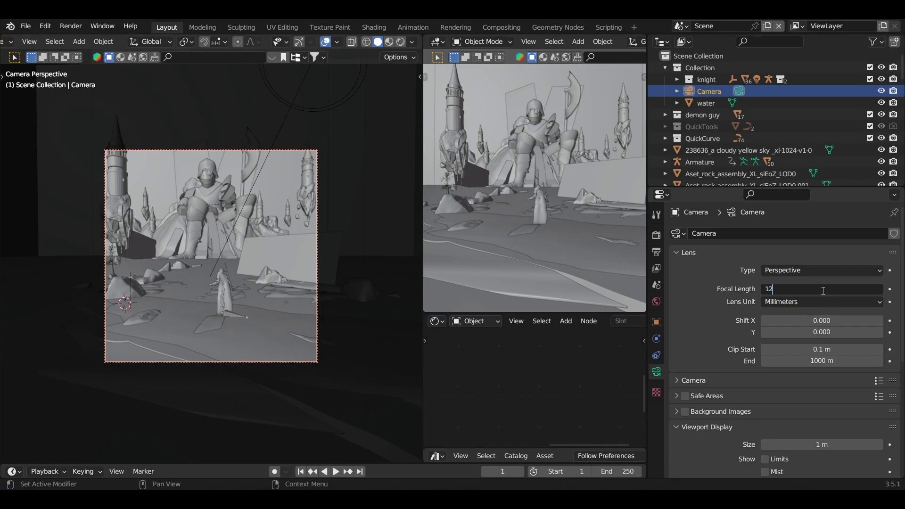
key("Return")
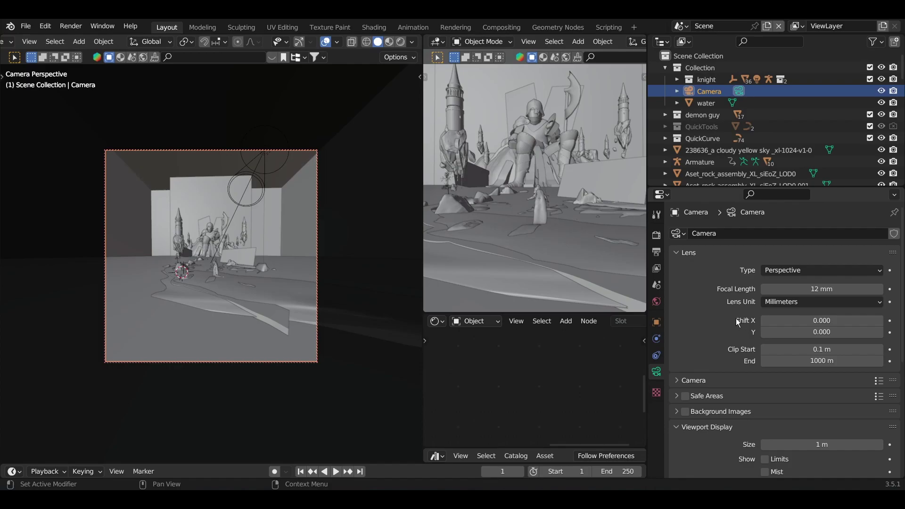
Step: Restore the camera's focal length to 35 mm
left_click(800, 289)
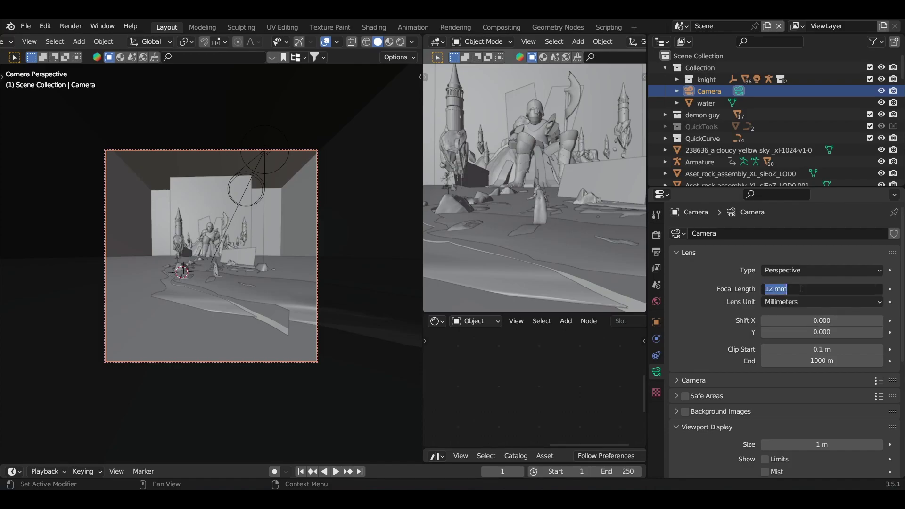
type("35")
key("Return")
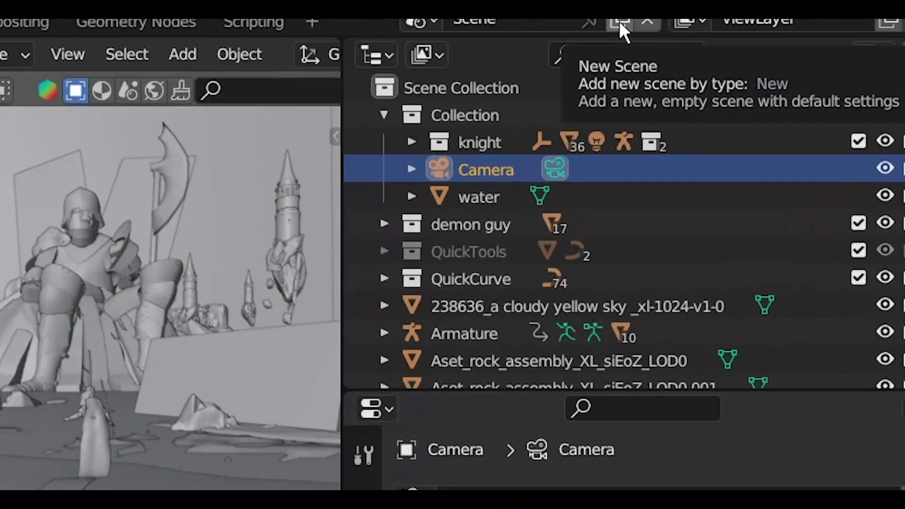
Step: Create a full copy of the current scene and rename the copy escena2
left_click(619, 21)
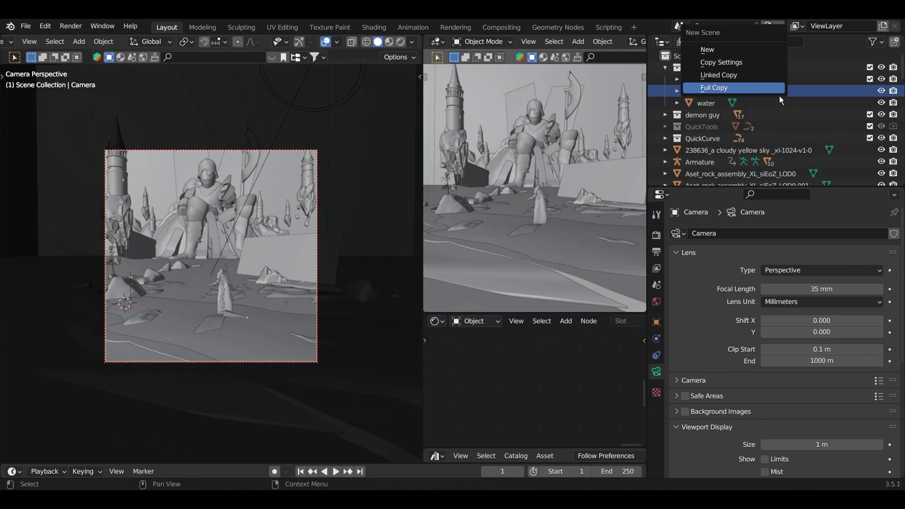
left_click(732, 88)
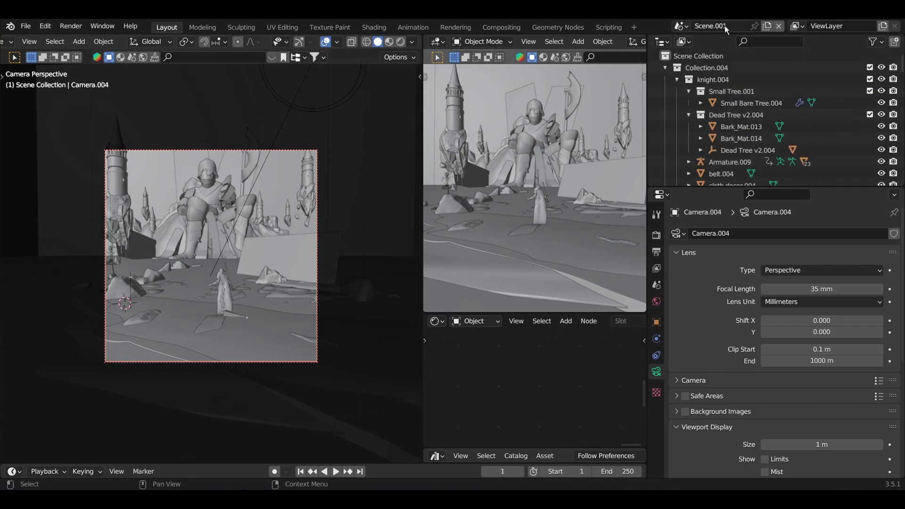
left_click(681, 25)
left_click(707, 67)
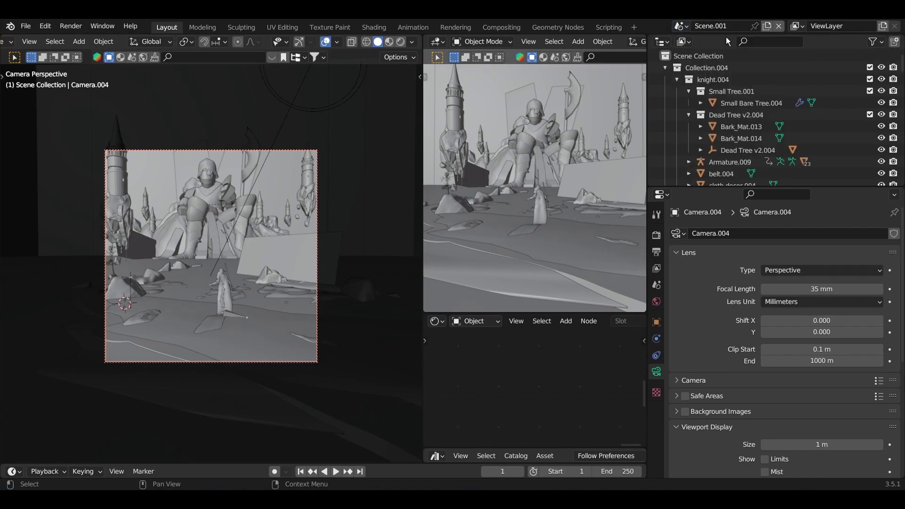
left_click(681, 26)
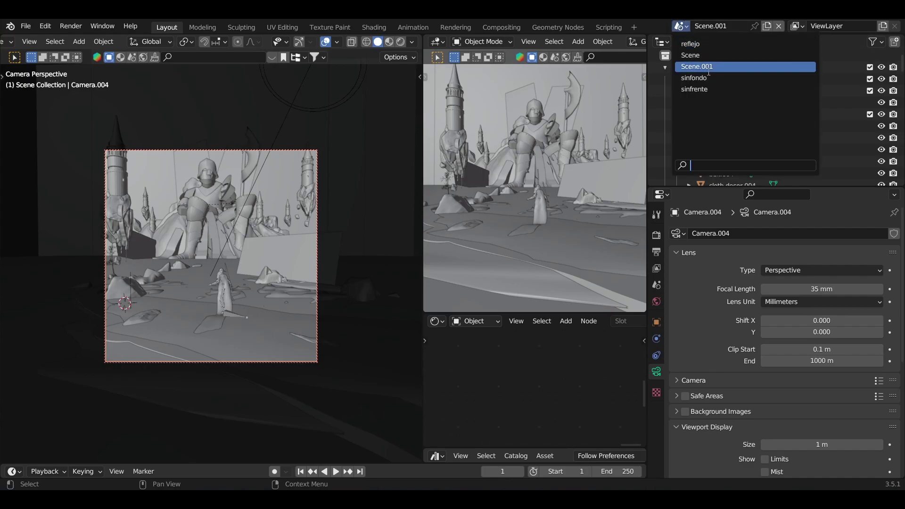
left_click(712, 26)
left_click(712, 26)
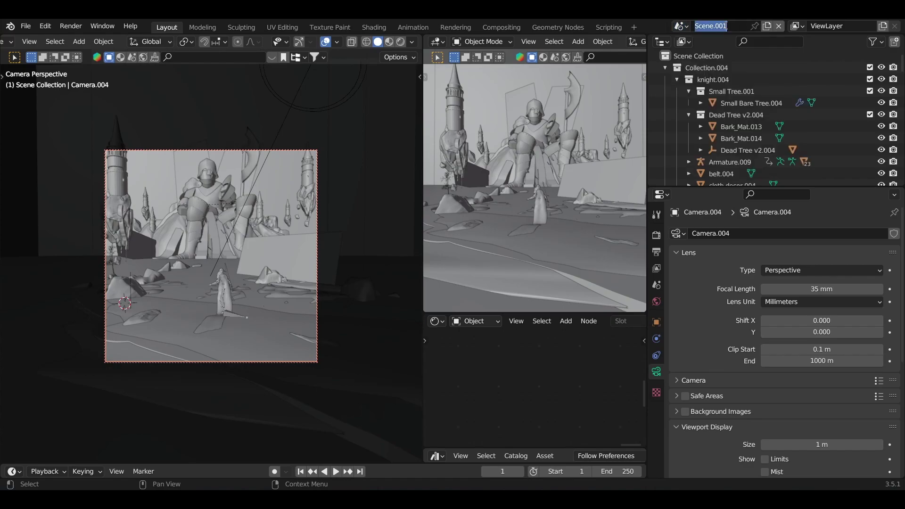
type("escena2")
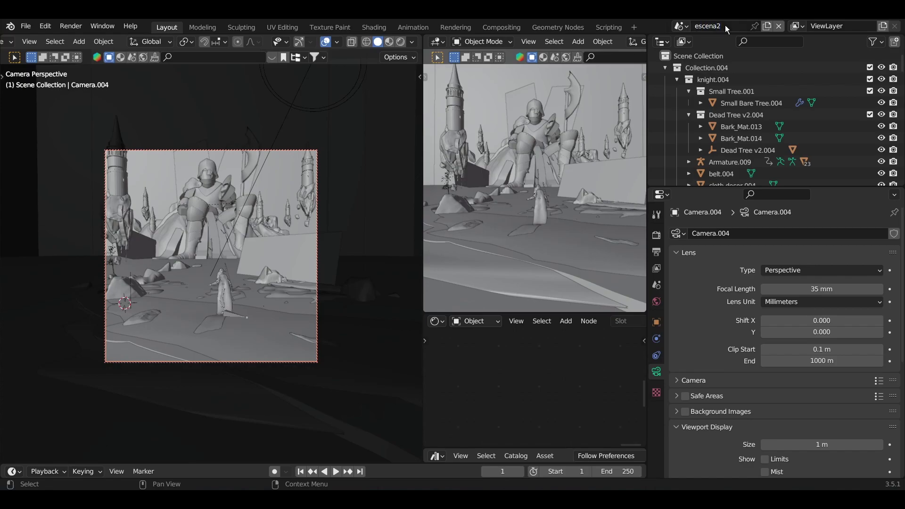
key("Return")
Step: Switch to the sinfondo scene, collapse its QuickTools.001 collection and look through its remaining collections and objects
left_click(687, 28)
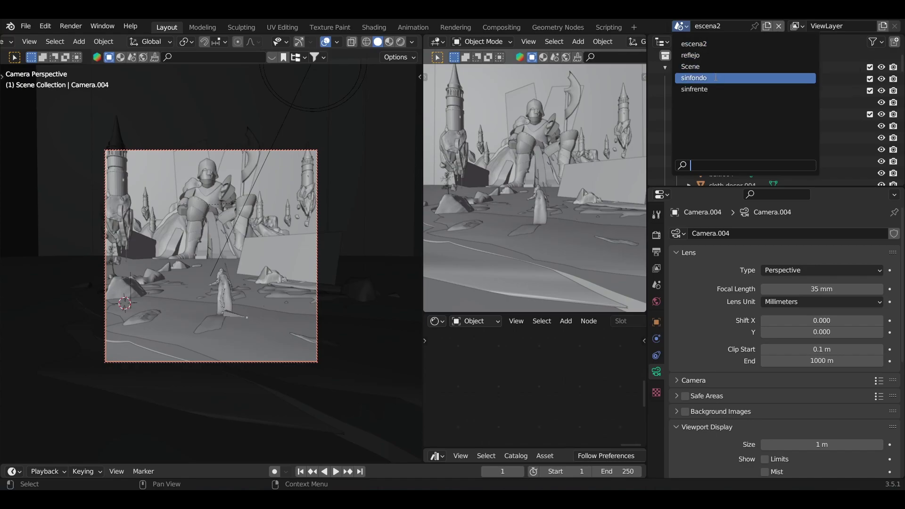
left_click(715, 78)
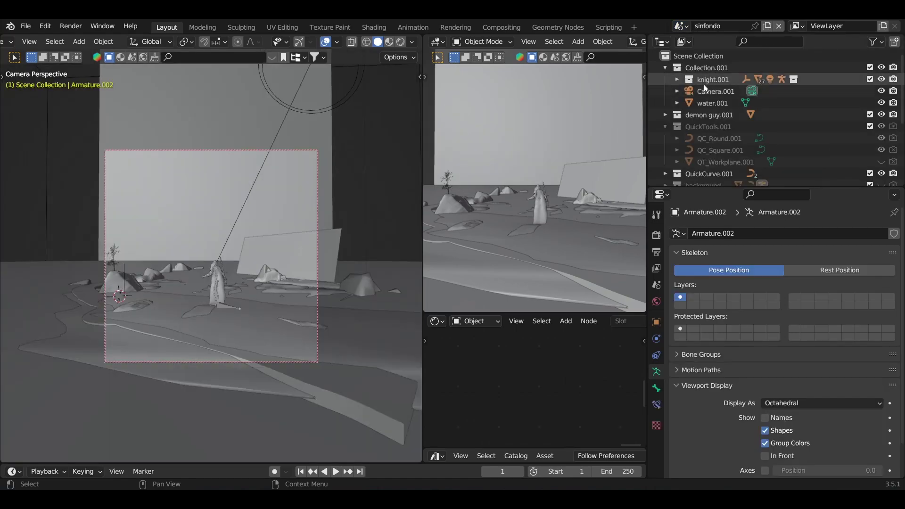
left_click(666, 126)
scroll(699, 129, "down", 3)
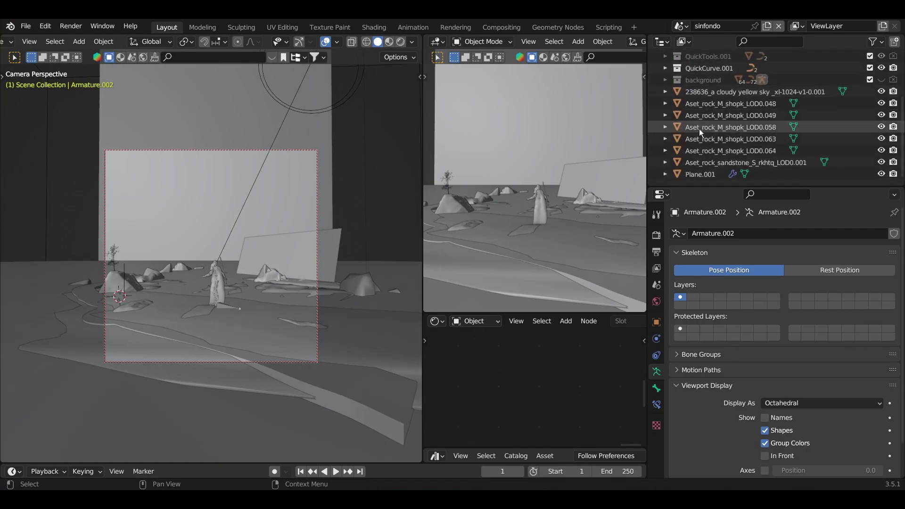
scroll(768, 165, "up", 3)
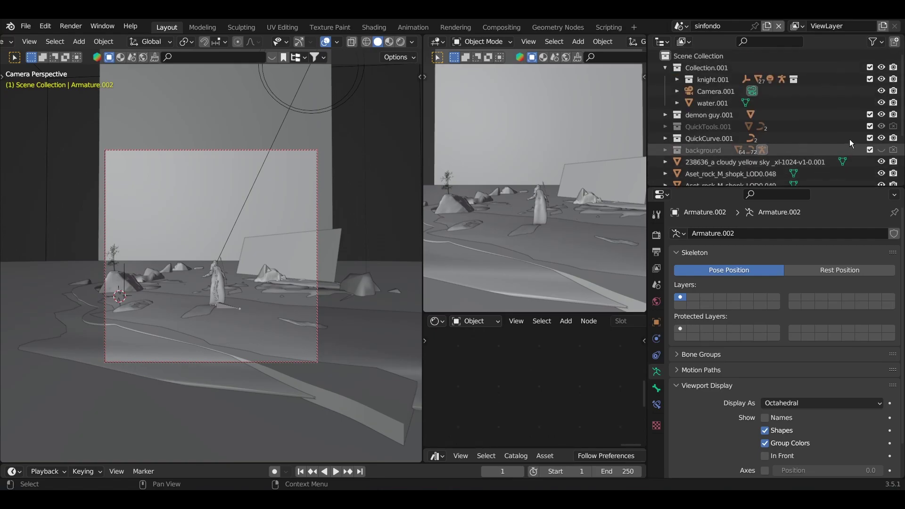
Step: Show the background collection in the viewport for comparison, hide it again, and render the sinfondo scene as an image
left_click(881, 149)
left_click(881, 150)
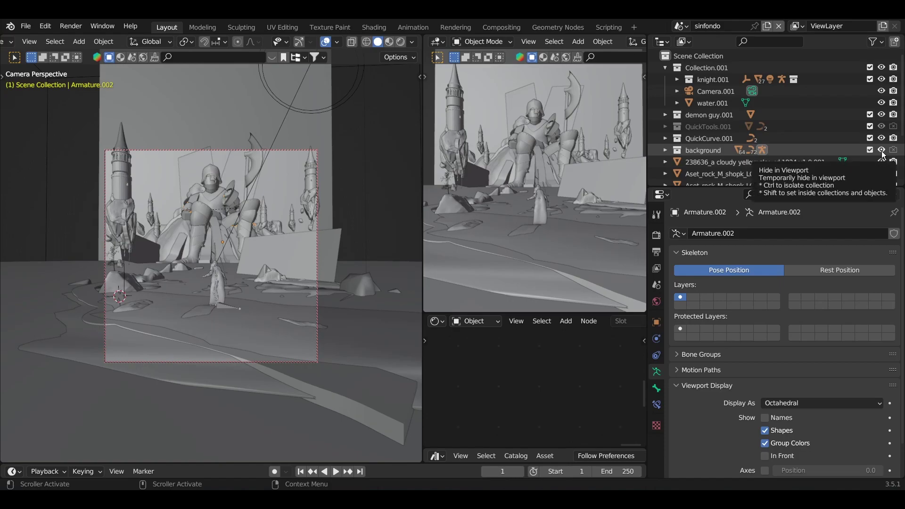
left_click(881, 150)
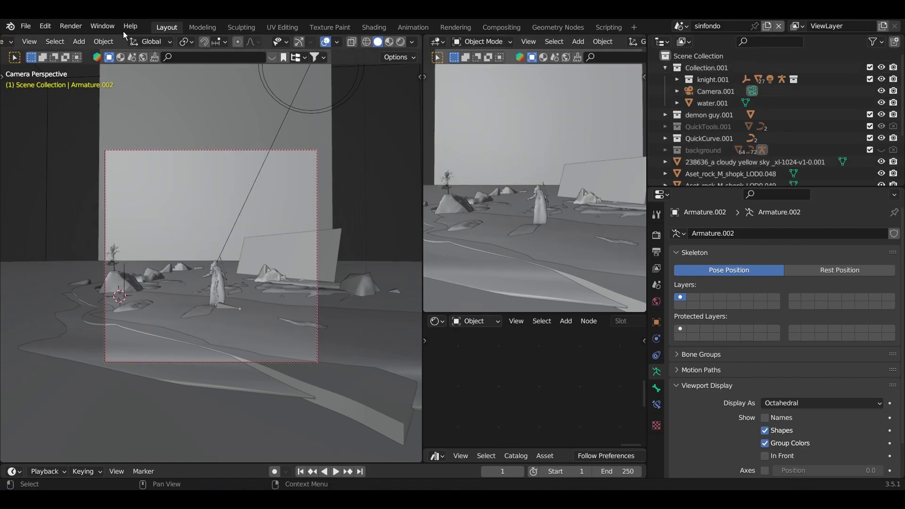
left_click(71, 25)
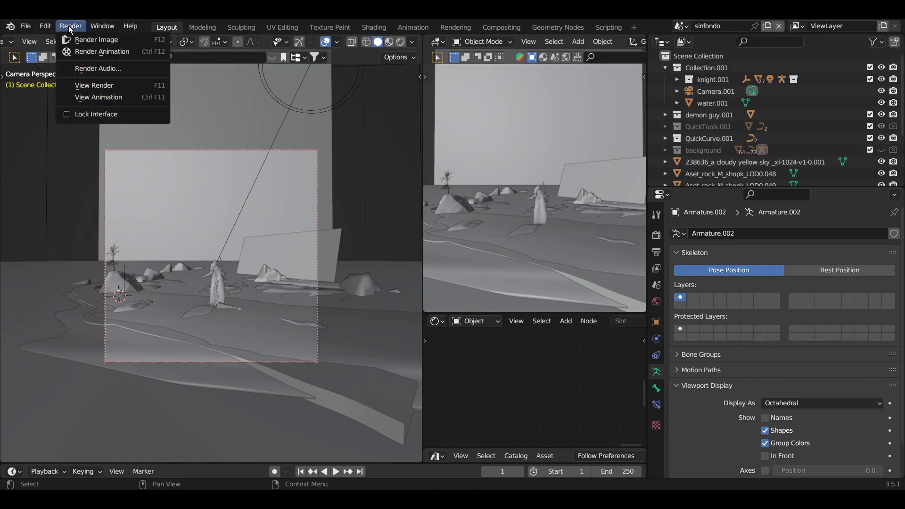
left_click(111, 41)
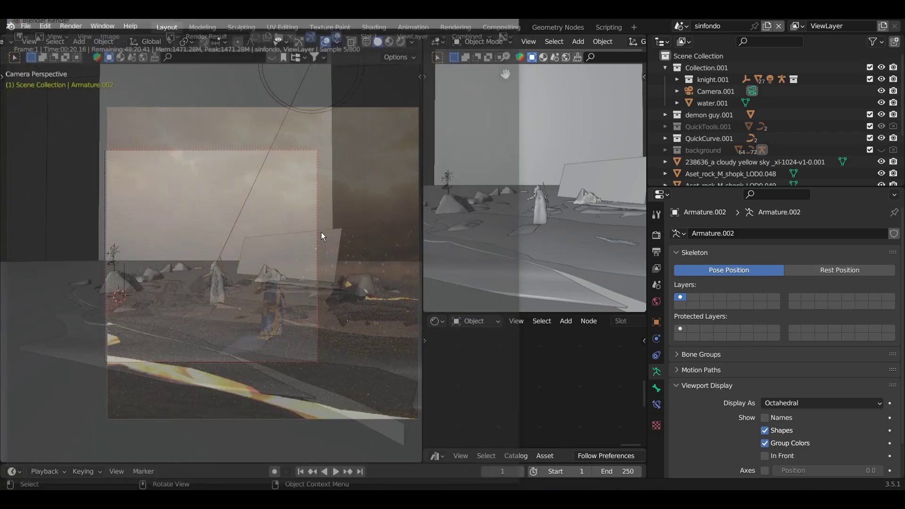
Step: Switch to the sinfrente scene and to the reflejo scene to review what each one contains
left_click(681, 27)
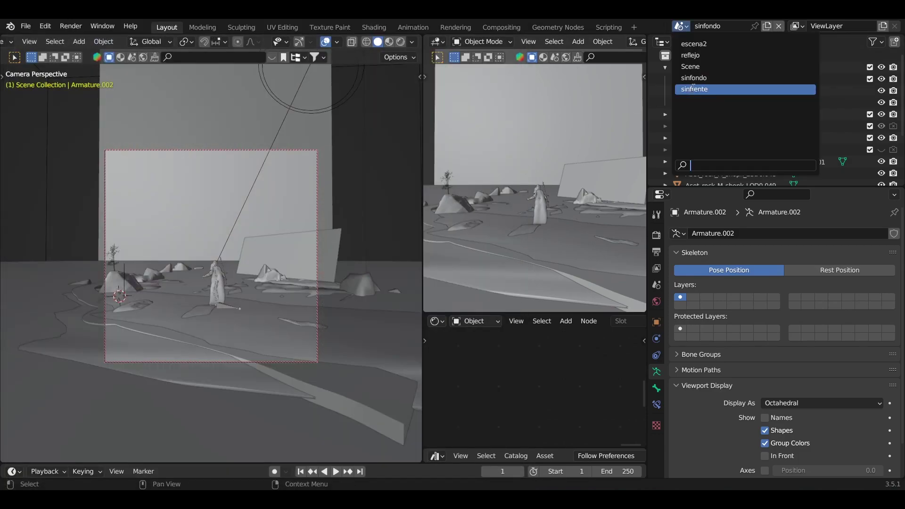
left_click(694, 89)
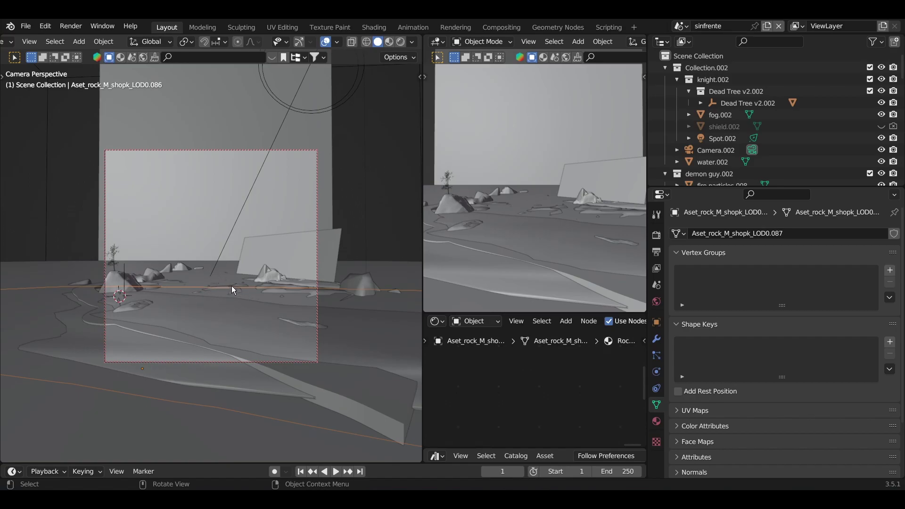
left_click(682, 26)
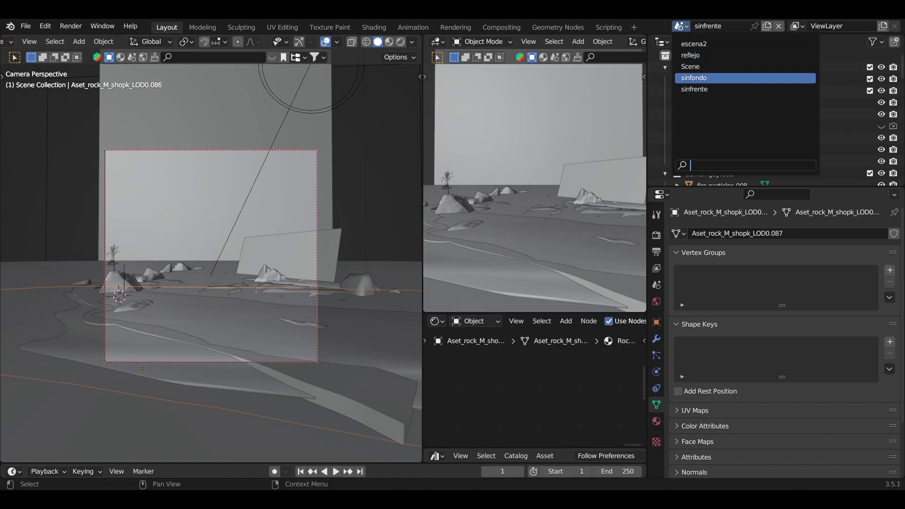
left_click(725, 57)
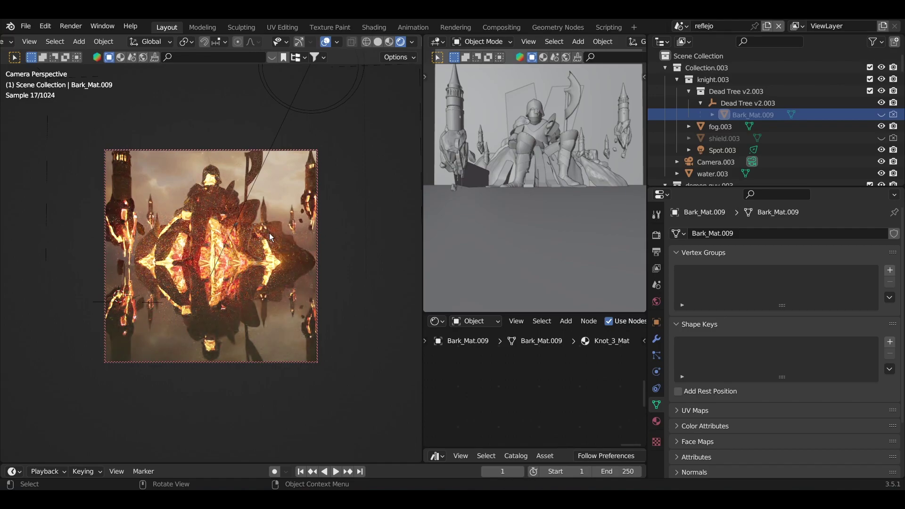
Step: Return to the scene named Scene and display it in solid shading outside the camera view
left_click(767, 25)
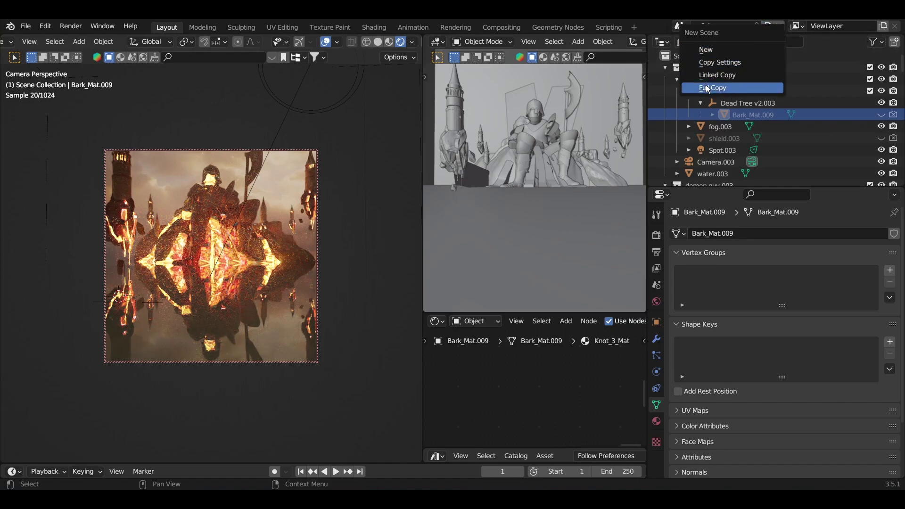
left_click(657, 35)
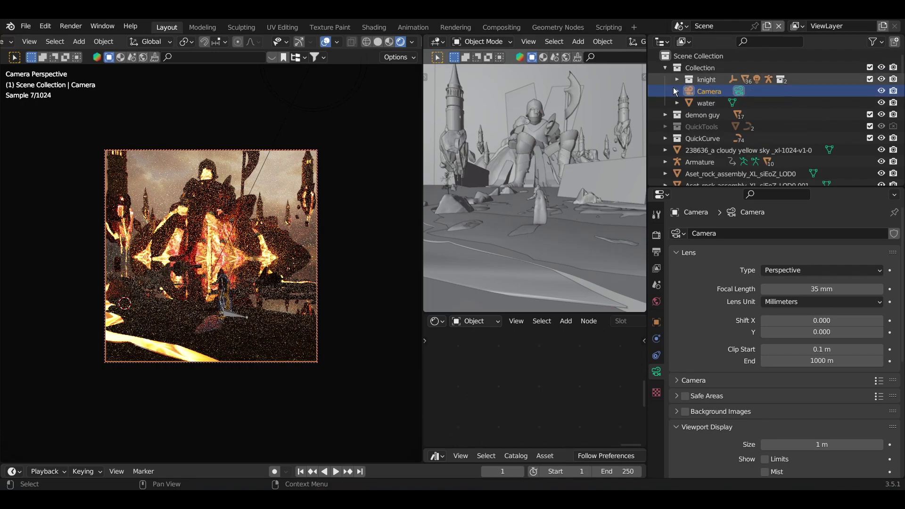
left_click(377, 42)
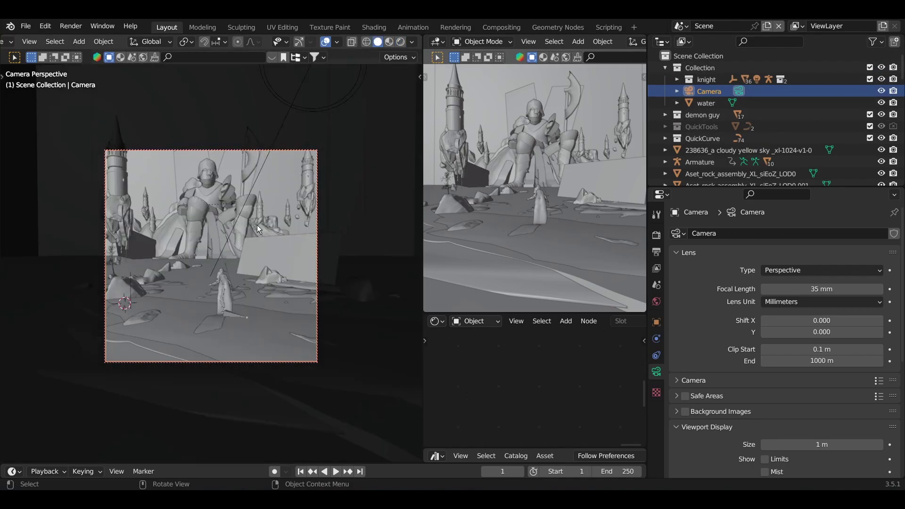
key("KP_0")
Step: Move the selected foreground rocks, panel and character into a new collection named "frente de imagen"
middle_click_drag(186, 374, 236, 285, "shift")
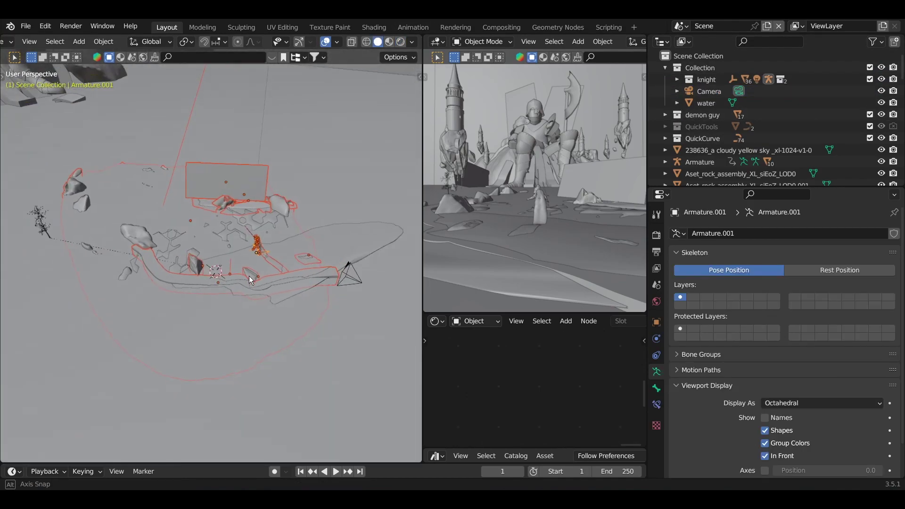
middle_click_drag(249, 276, 253, 274)
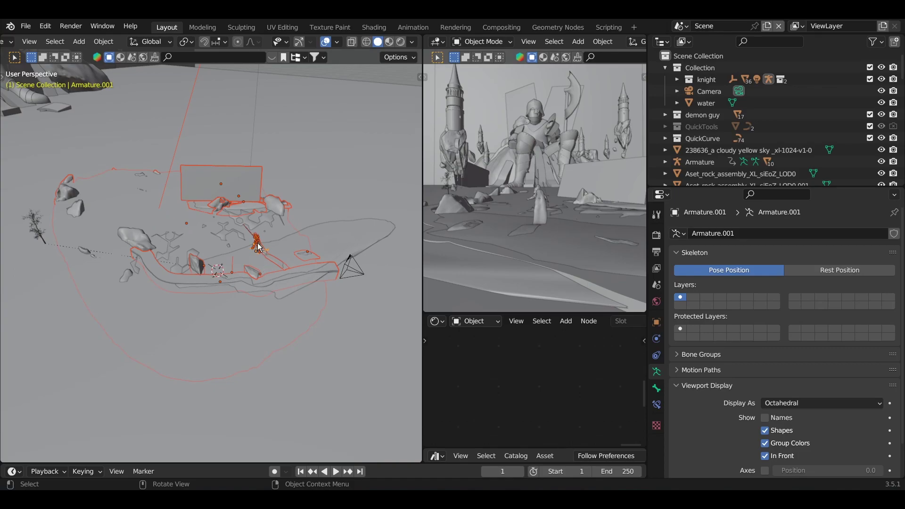
mouse_move(323, 229)
middle_mouse_down()
mouse_move(318, 242)
mouse_move(331, 241)
middle_mouse_up()
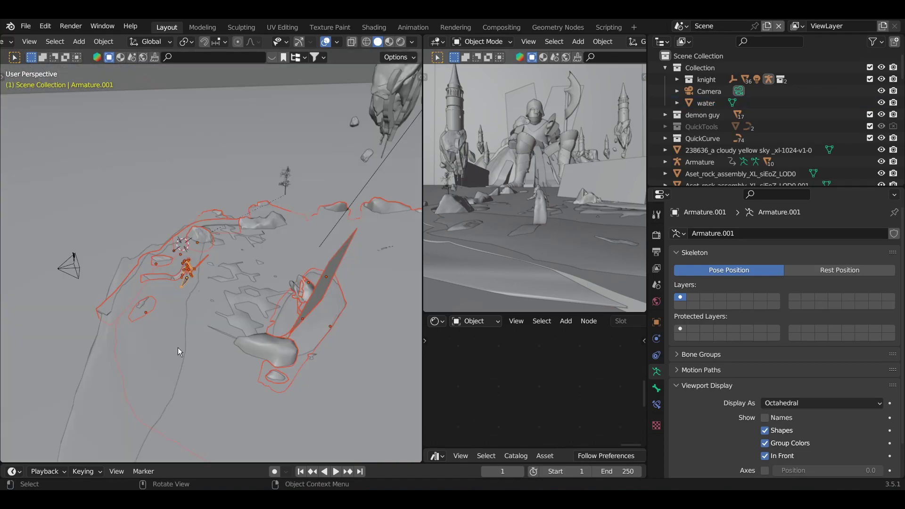
middle_click_drag(178, 351, 251, 291)
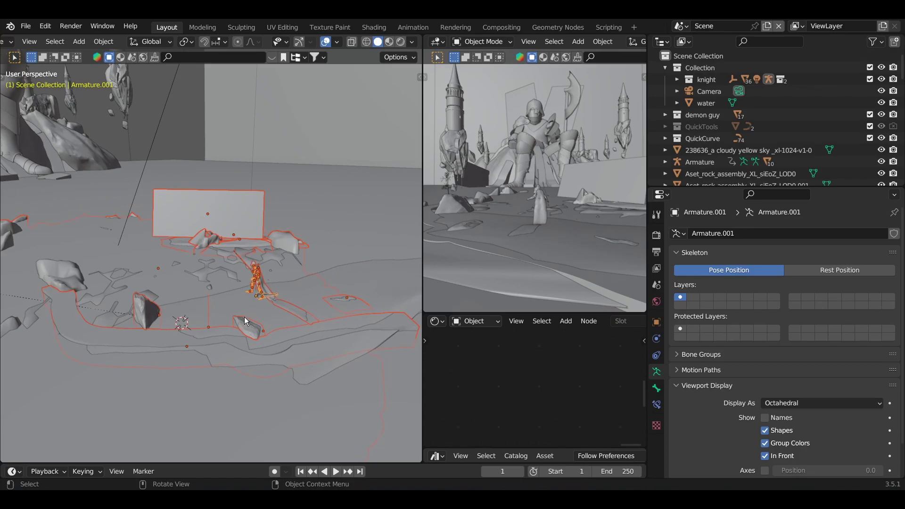
key("m")
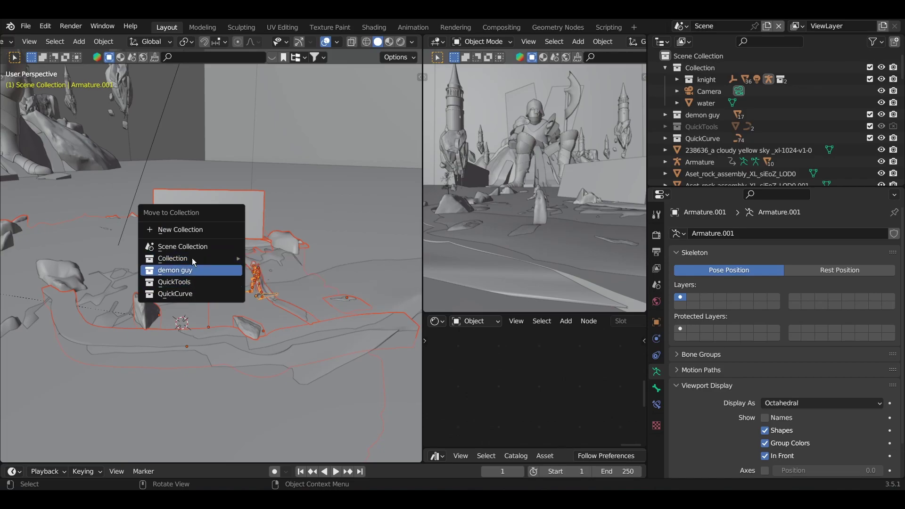
left_click(184, 228)
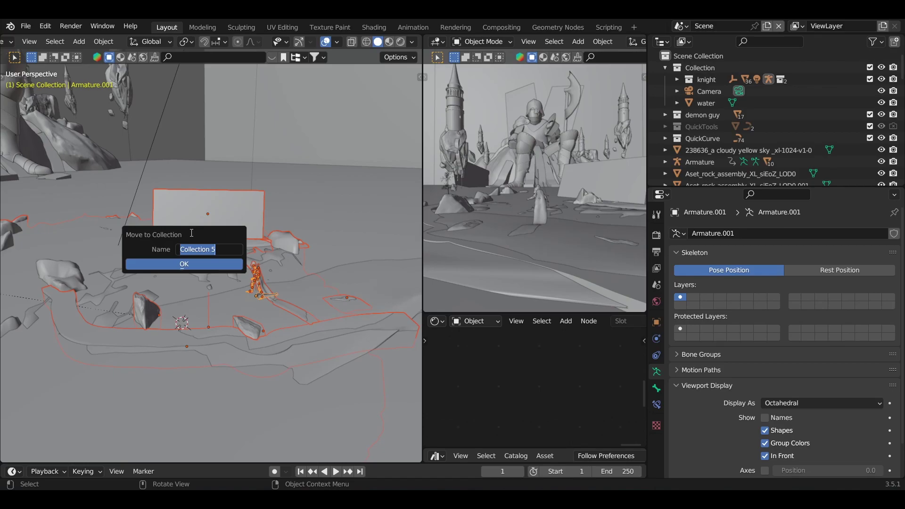
type("frente de imagen")
key("Return")
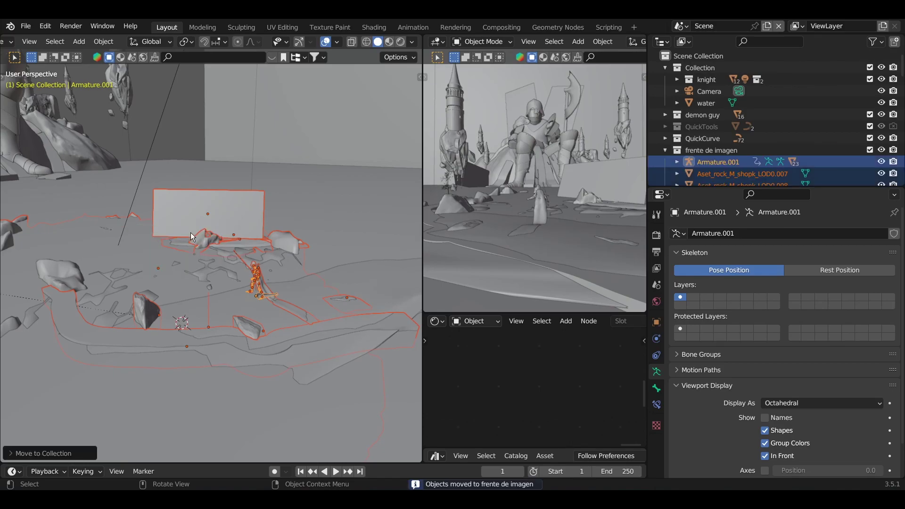
Step: Toggle the "frente de imagen" collection's viewport visibility, leaving it hidden, and view the scene without the foreground
left_click(751, 150)
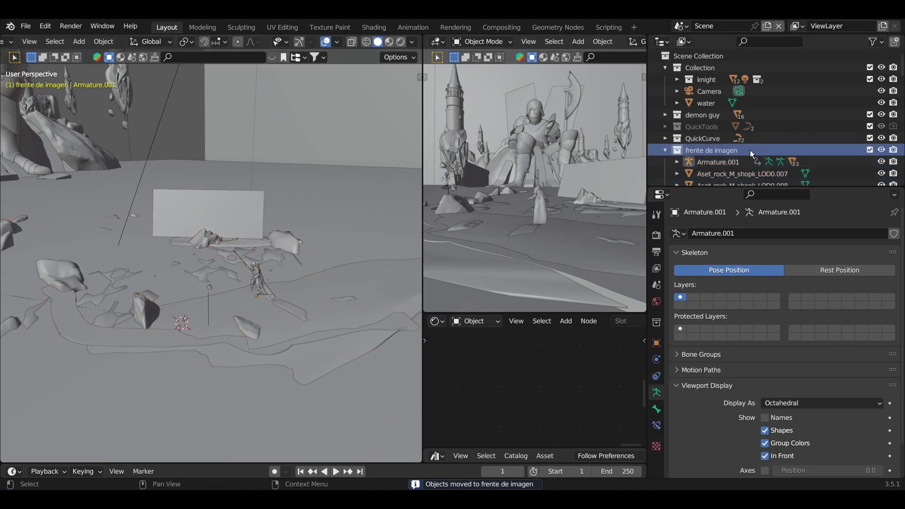
left_click(881, 150)
left_click(881, 150)
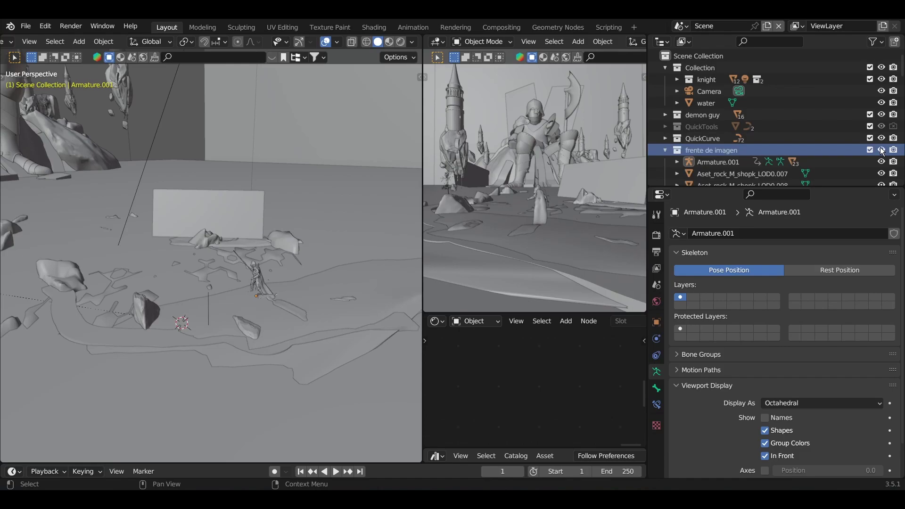
left_click(882, 150)
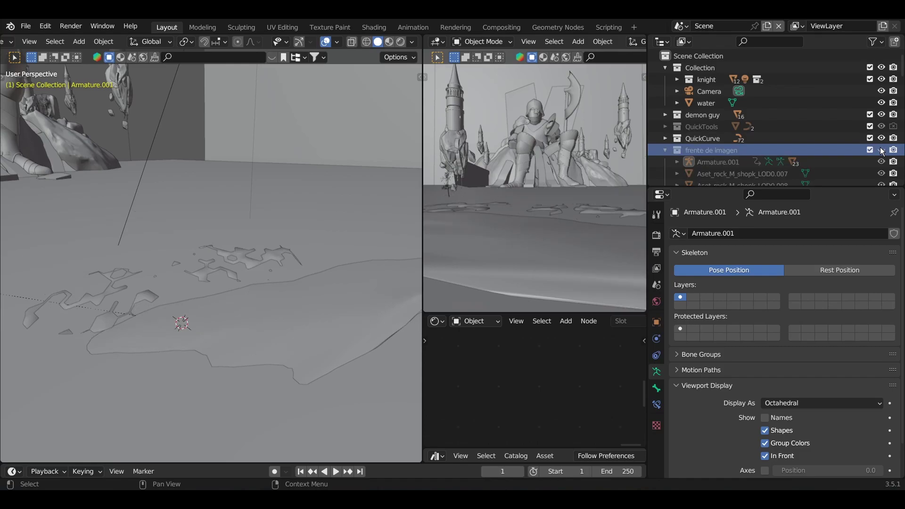
left_click(681, 26)
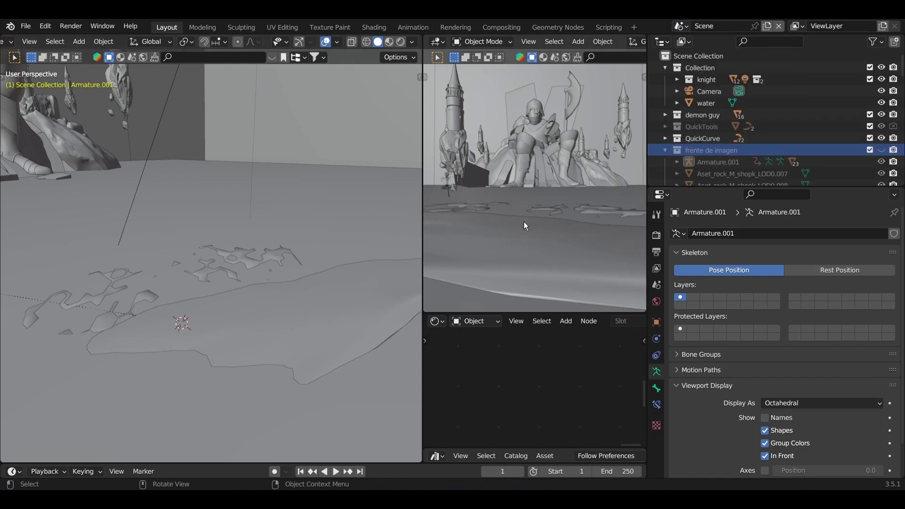
middle_click_drag(279, 355, 275, 298)
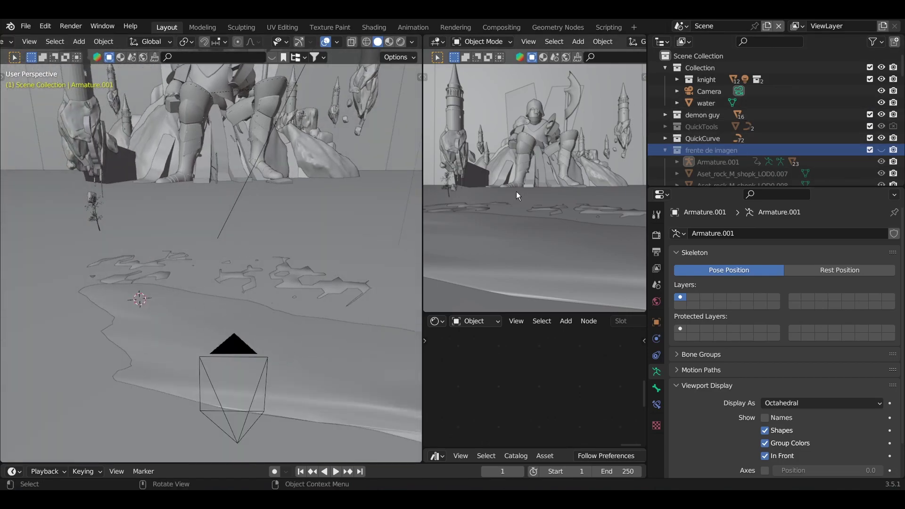
Step: Enable the Mist data pass for the current view layer
middle_click_drag(80, 297, 267, 232)
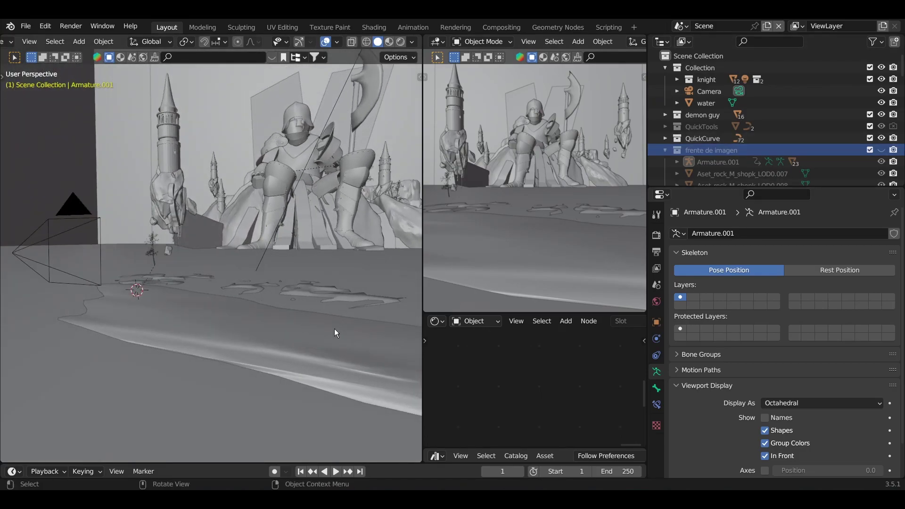
middle_click_drag(252, 265, 302, 244)
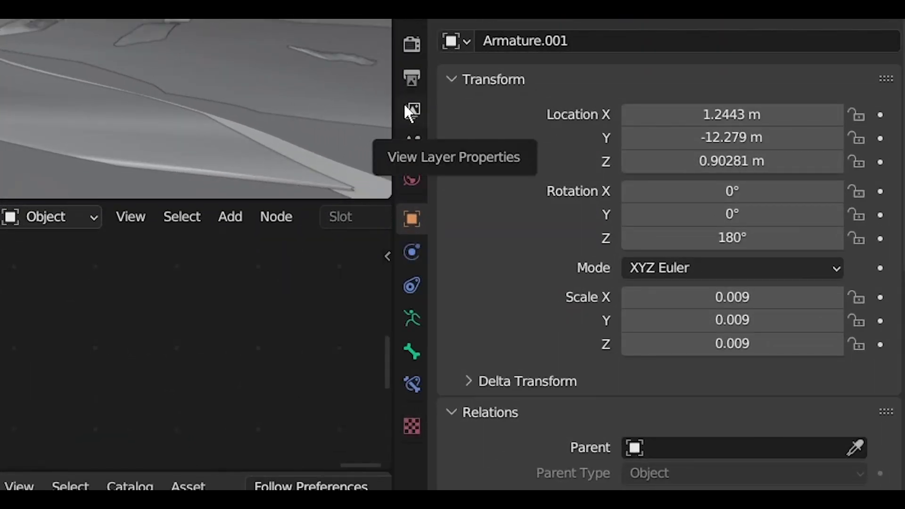
left_click(404, 106)
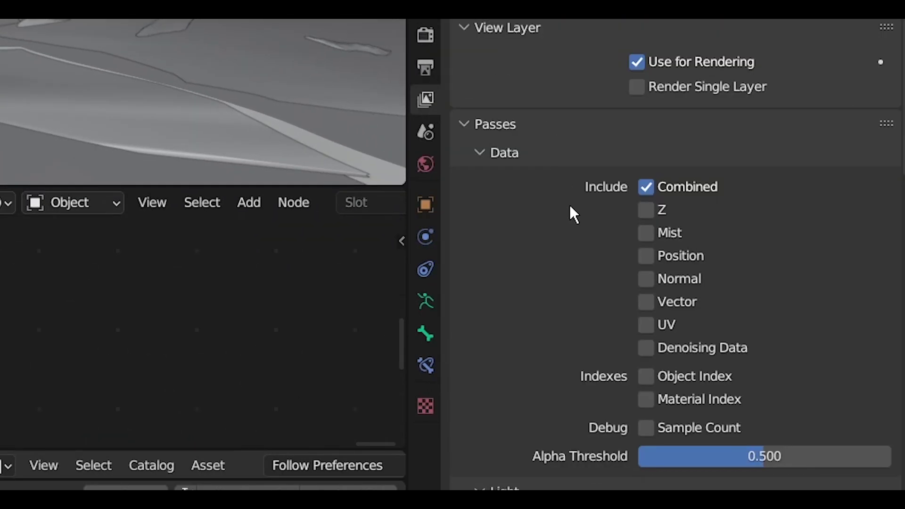
left_click(513, 125)
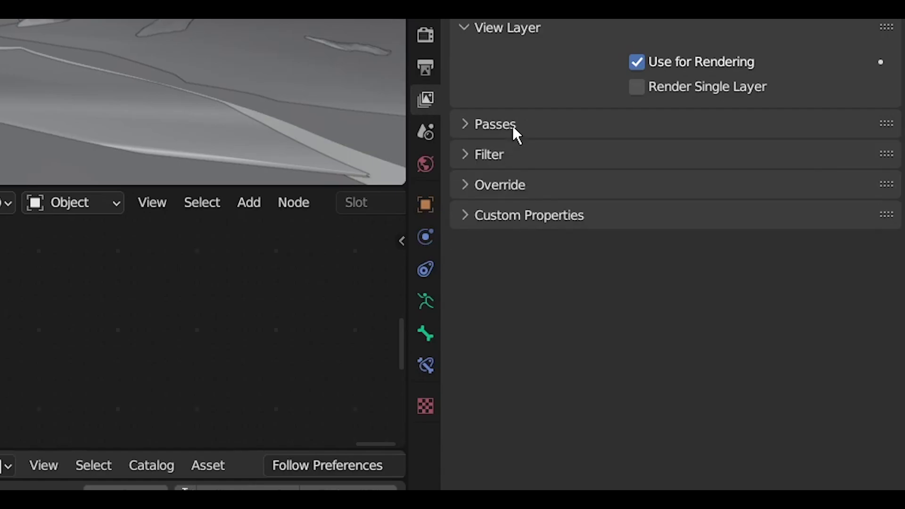
left_click(513, 125)
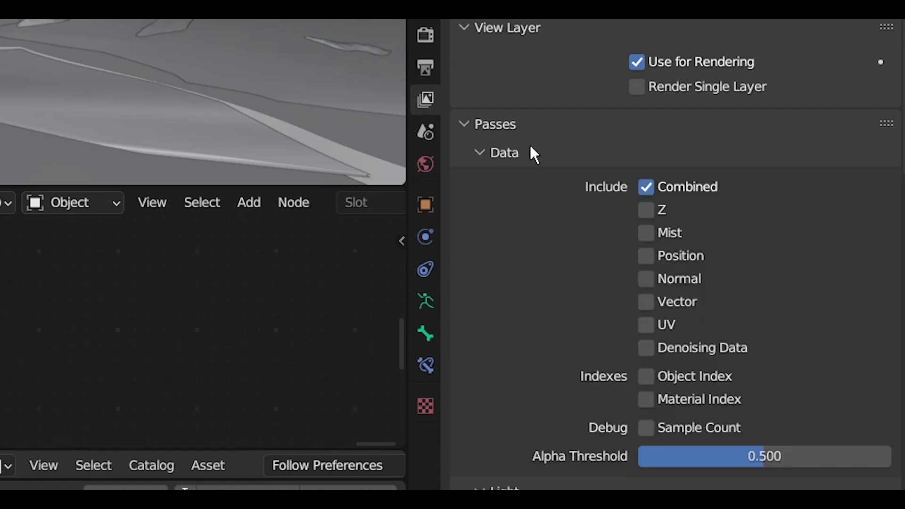
left_click(595, 159)
left_click(596, 159)
left_click(653, 234)
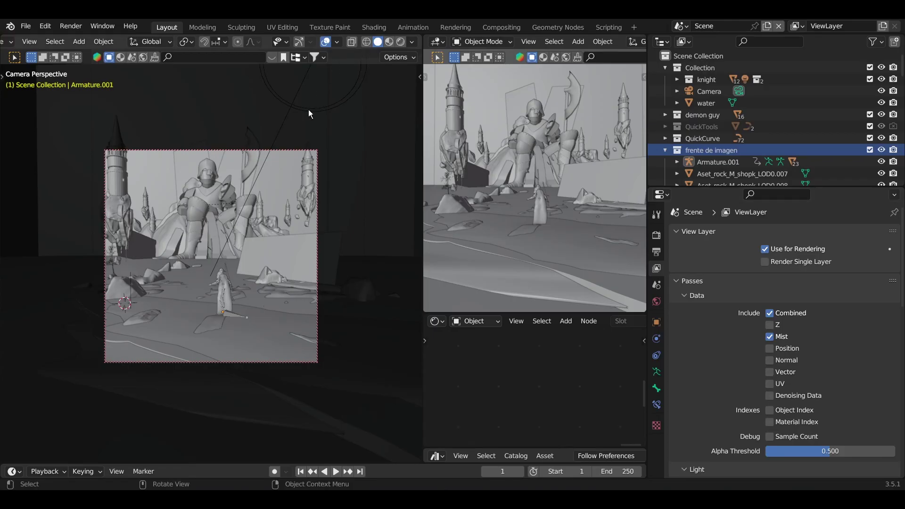
Step: Display the camera view in material preview with the Mist render pass, and hide the viewport overlays
left_click(389, 42)
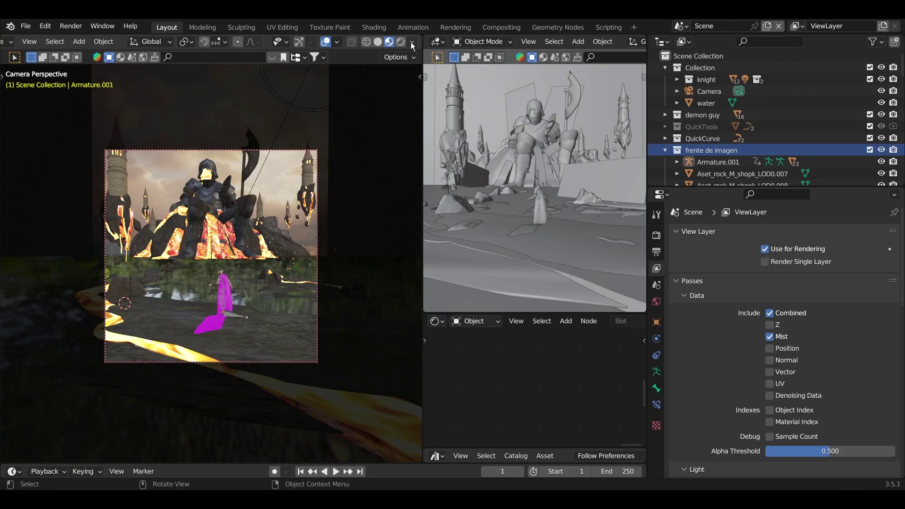
left_click(412, 43)
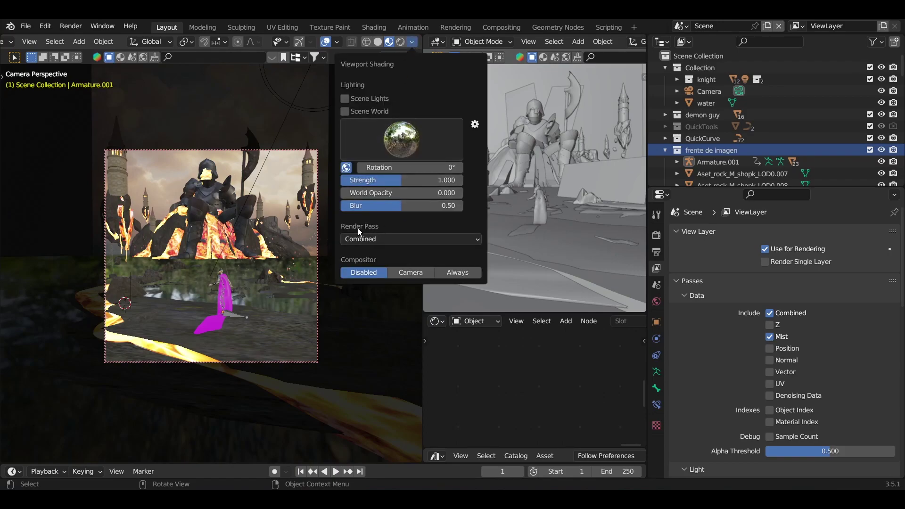
left_click(378, 240)
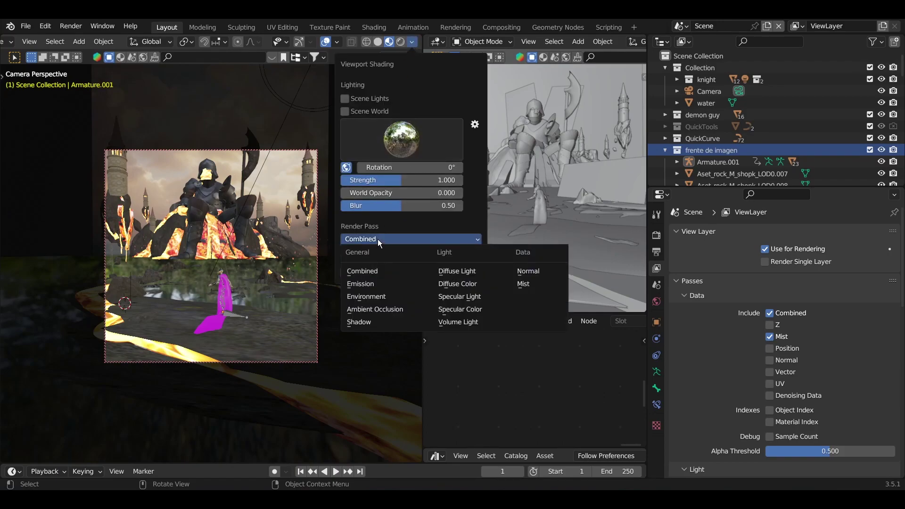
left_click(527, 285)
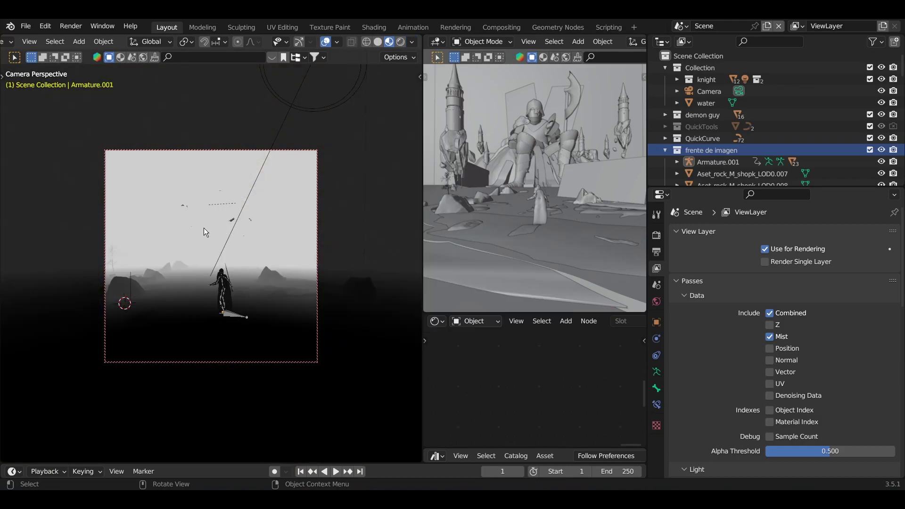
left_click(656, 322)
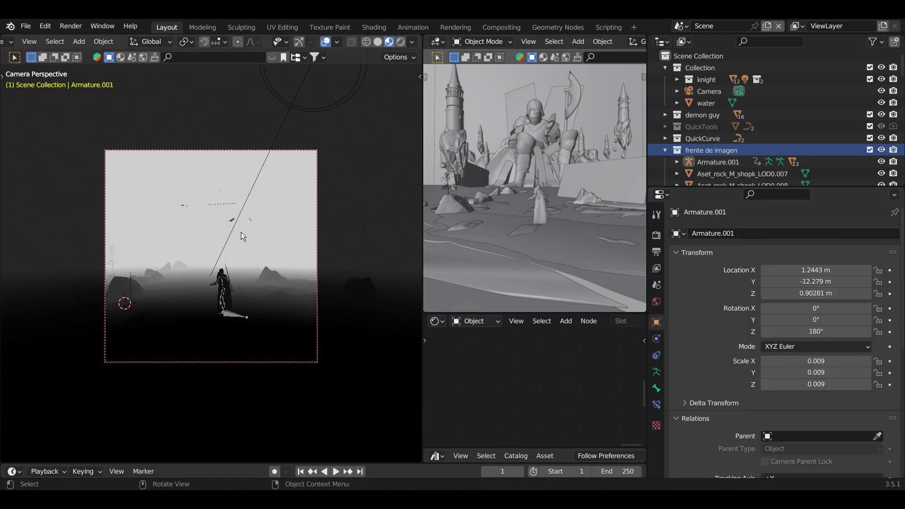
left_click(326, 42)
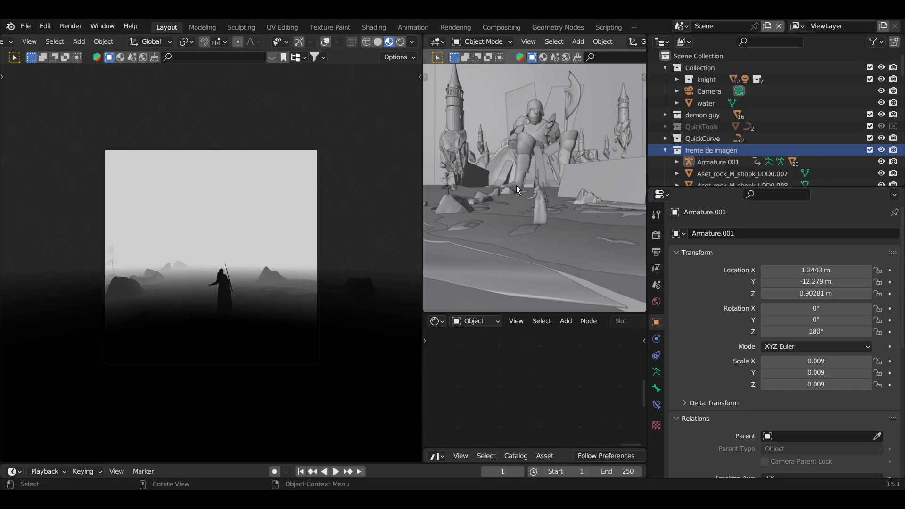
Step: Set the world's Mist Pass to a 1.8 m start, 162 m depth and Linear falloff
left_click(659, 305)
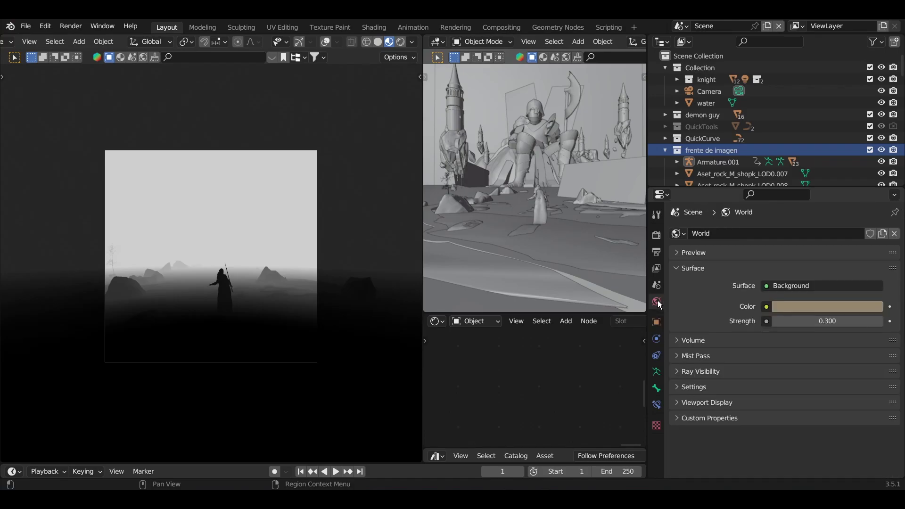
left_click(702, 356)
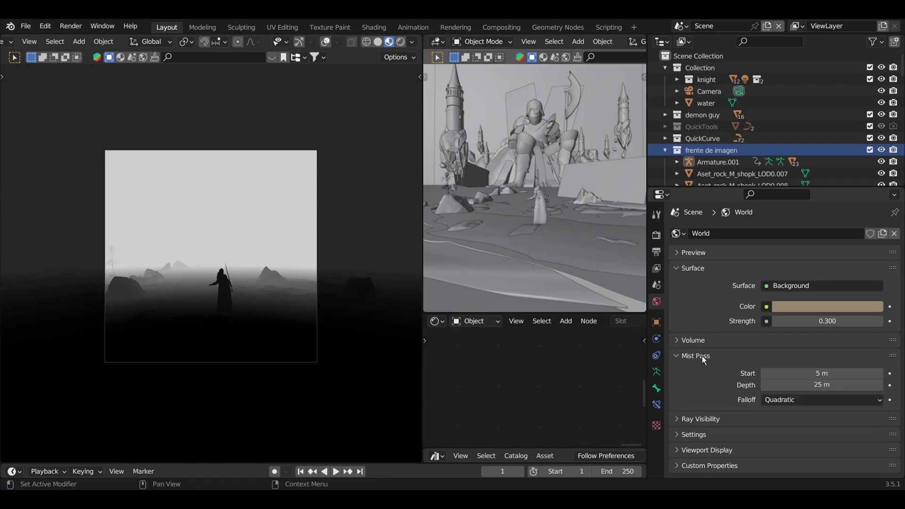
left_click(765, 373)
left_click(764, 374)
left_click_drag(818, 374, 770, 373)
mouse_move(818, 385)
left_mouse_down()
mouse_move(862, 385)
mouse_move(824, 385)
mouse_move(807, 373)
left_mouse_up()
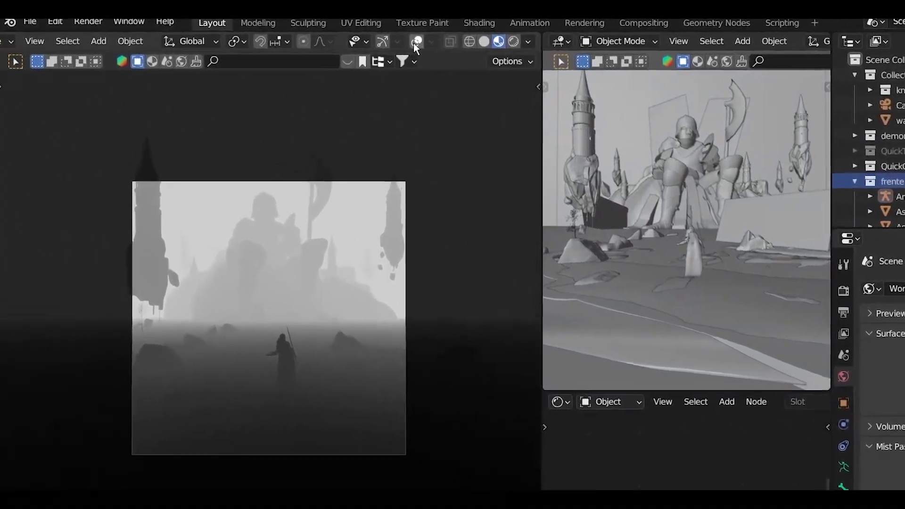
Step: Toggle the viewport overlays and gizmos on and off, leaving both hidden
left_click(416, 42)
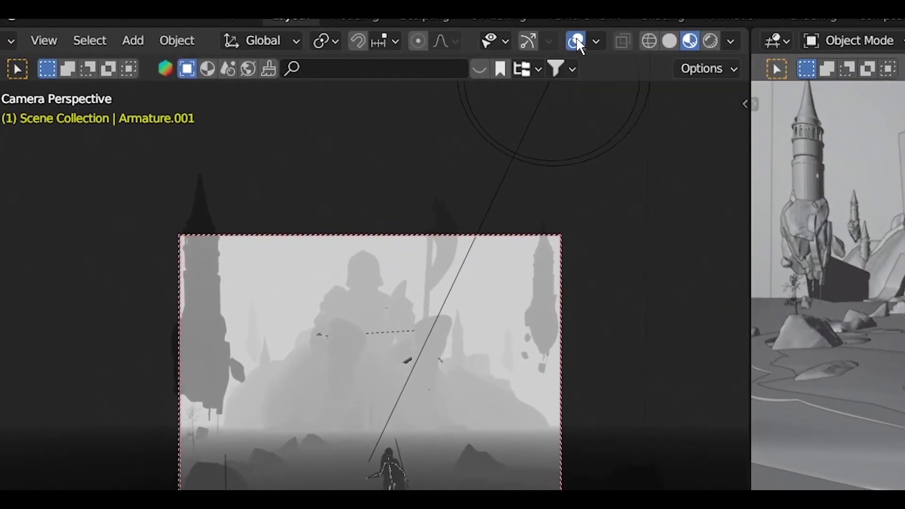
left_click(576, 41)
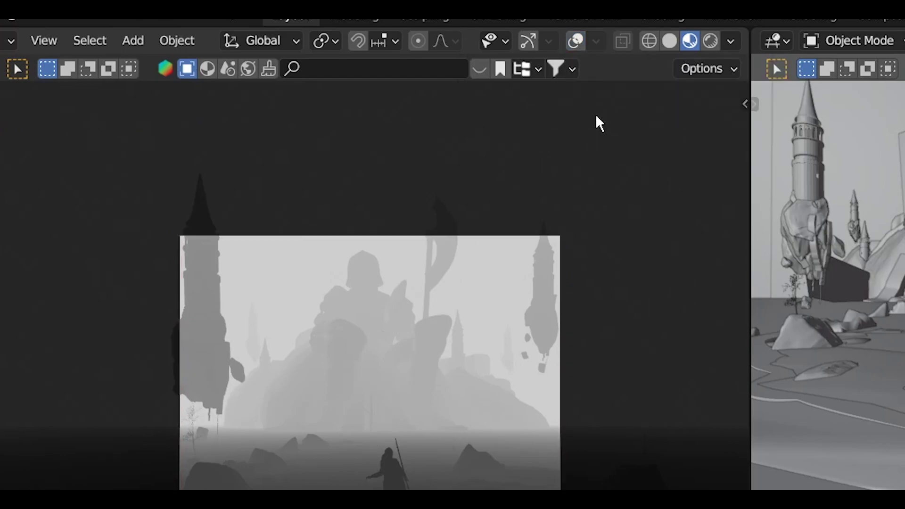
left_click(529, 40)
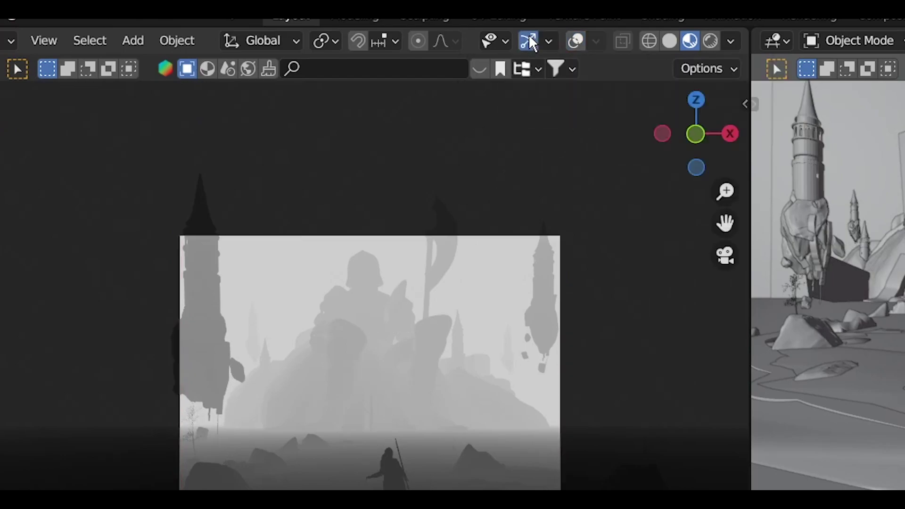
left_click(530, 42)
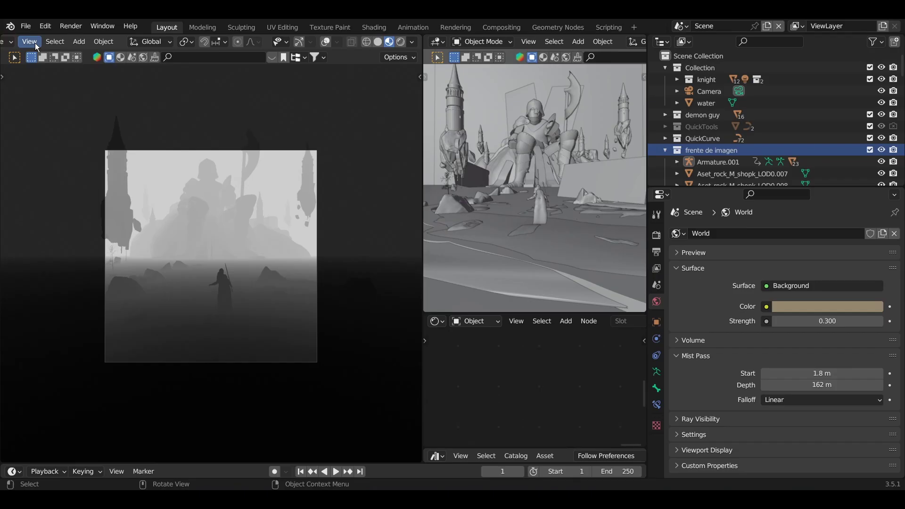
Step: Render the mist view as a viewport render image and view the whole result
left_click(44, 41)
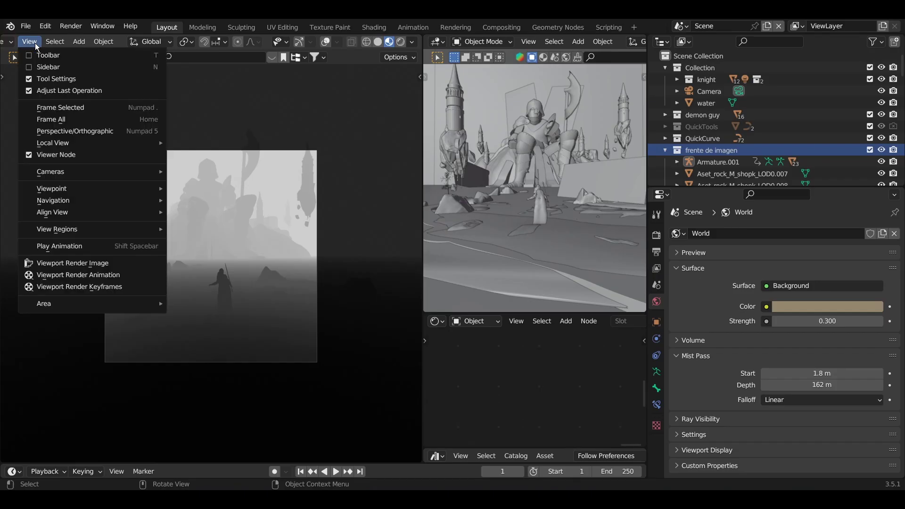
left_click(52, 264)
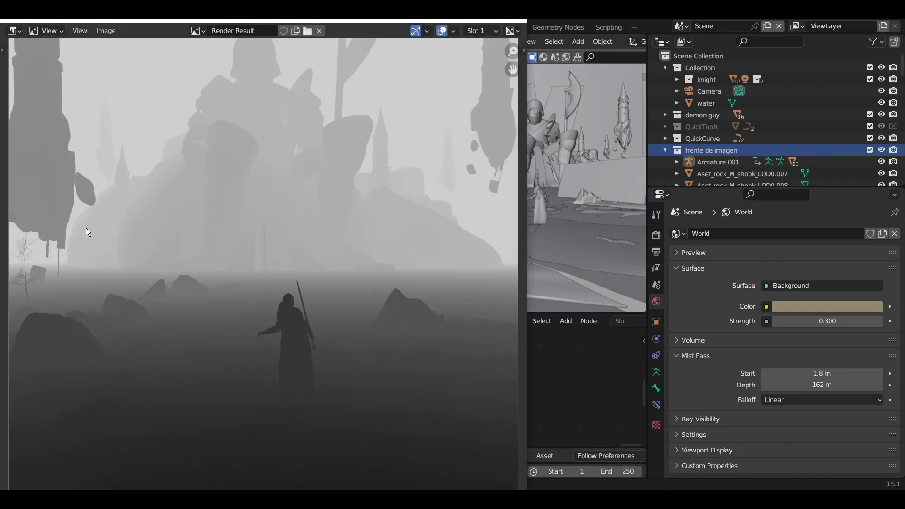
scroll(163, 188, "down", 2)
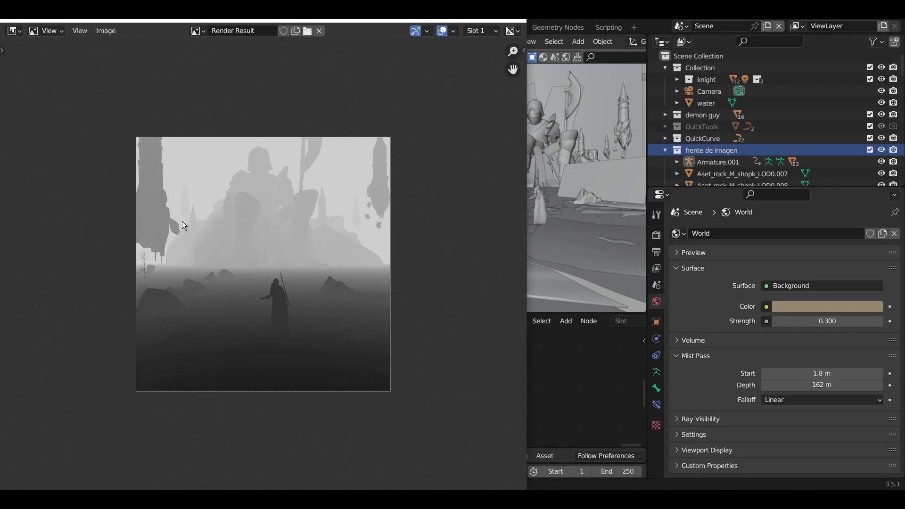
Step: Start saving the rendered mist image and browse the existing files in the Blender Scenes folder
left_click(106, 31)
left_click(131, 116)
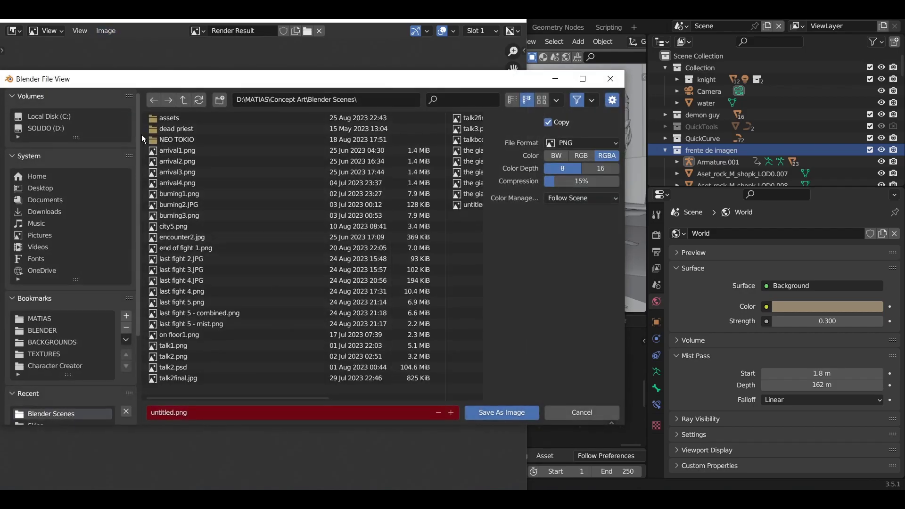
scroll(211, 285, "down", 3)
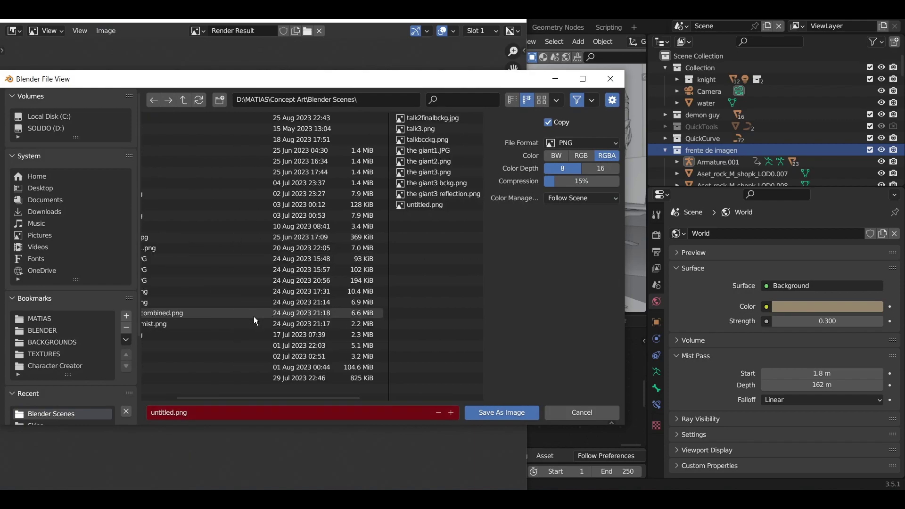
scroll(253, 316, "up", 2)
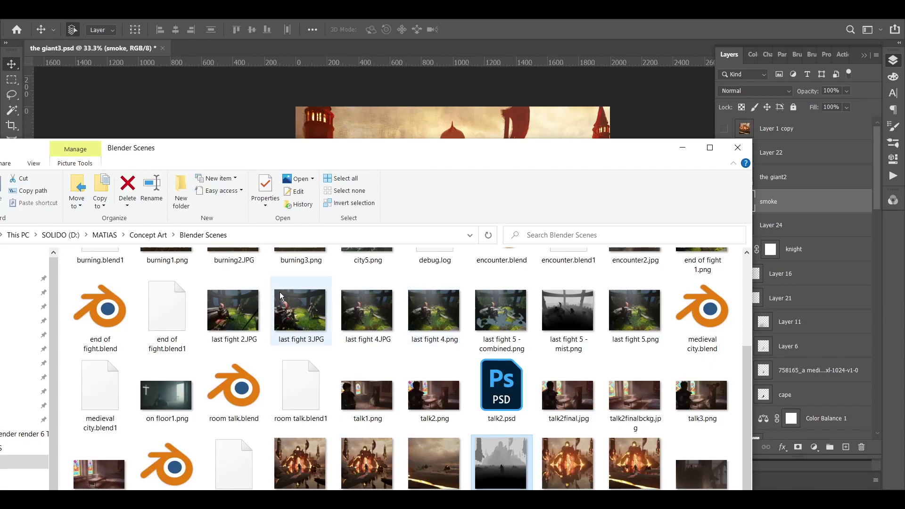
Step: Switch to Photoshop and place the giant3 mist image into the giant3.psd, scaled to about 185% to fill the canvas
left_click_drag(502, 455, 529, 136)
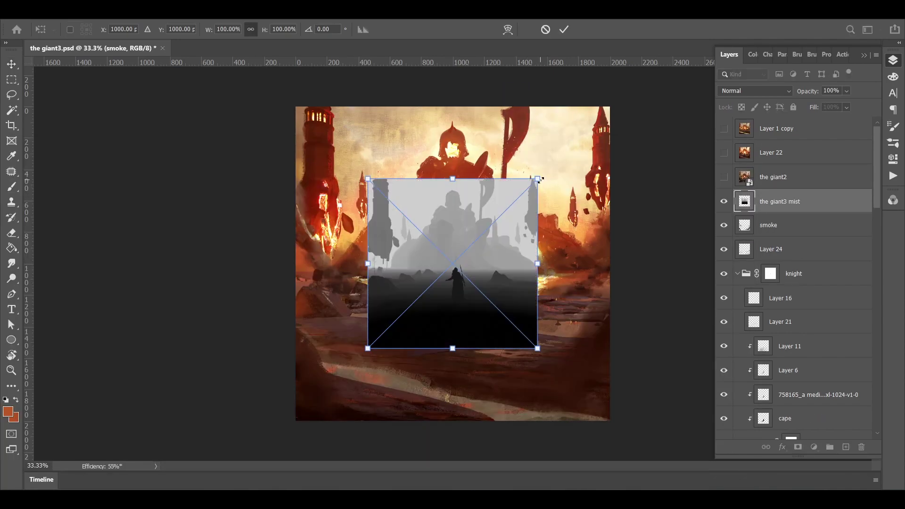
left_click_drag(538, 179, 604, 100)
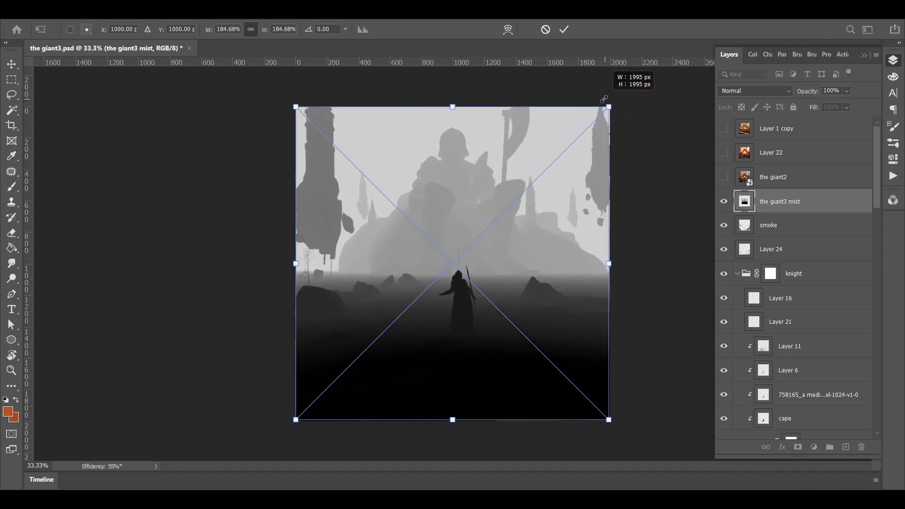
key("Return")
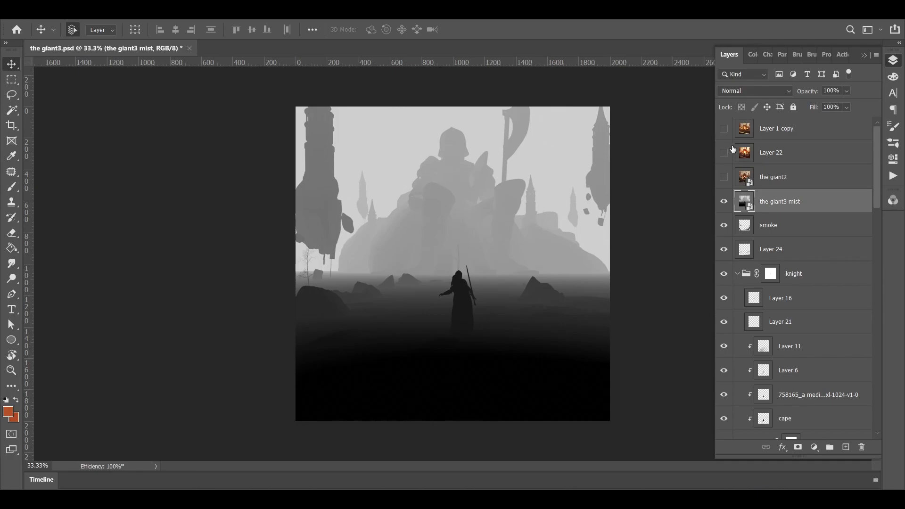
Step: Set the giant3 mist layer's blend mode to Overlay and its opacity to 29%
left_click(755, 91)
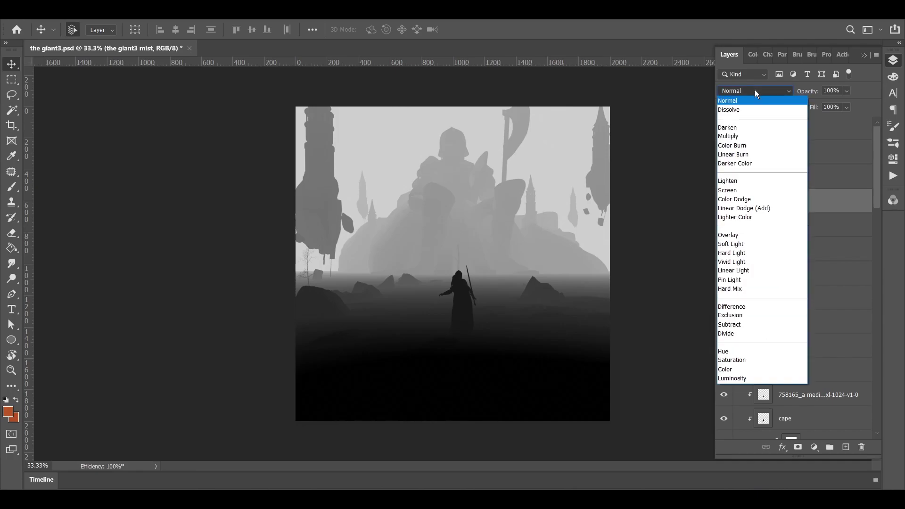
left_click(751, 235)
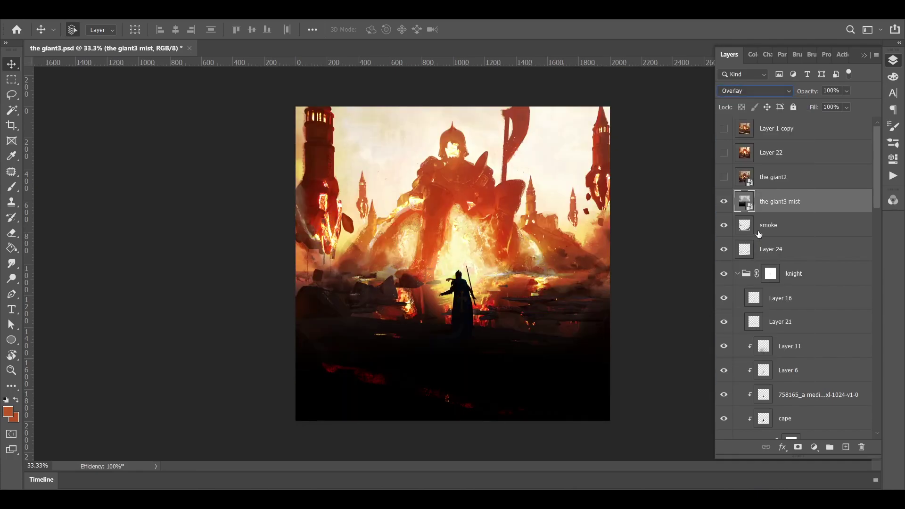
left_click(846, 91)
left_click(820, 104)
left_click(771, 208)
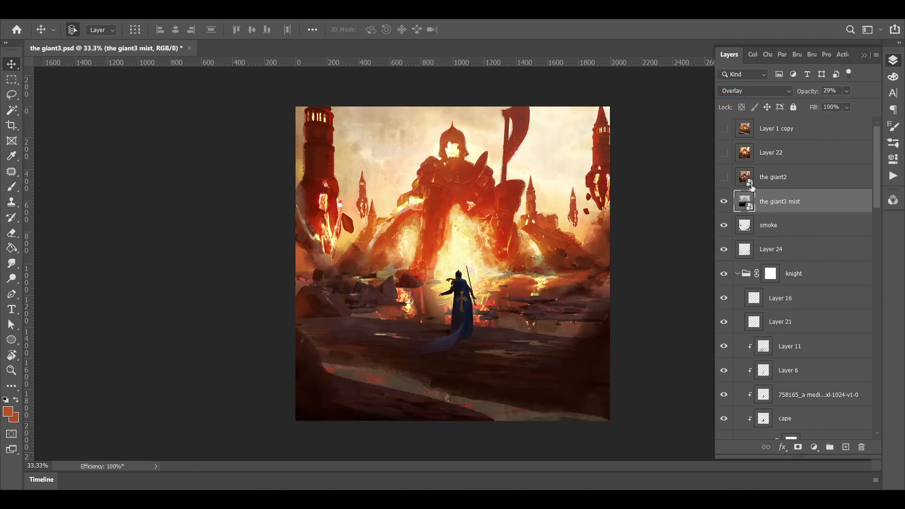
Step: Toggle the giant3 mist layer's visibility repeatedly to compare the painting with and without it
left_click(724, 202)
left_click(724, 203)
left_click(724, 205)
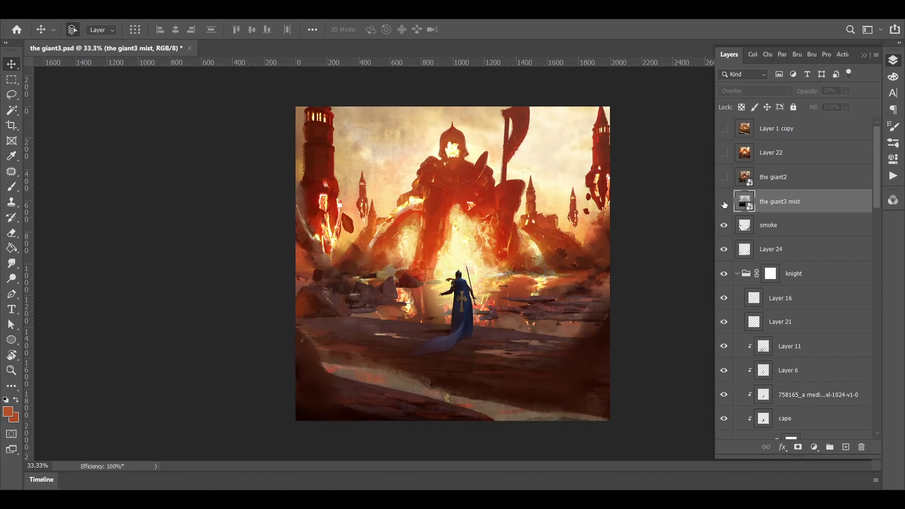
left_click(724, 204)
left_click(724, 204)
left_click(725, 203)
left_click(724, 202)
left_click(724, 202)
Step: Raise the giant3 mist layer's opacity to 43% and compare the painting with and without the layer
left_click(846, 91)
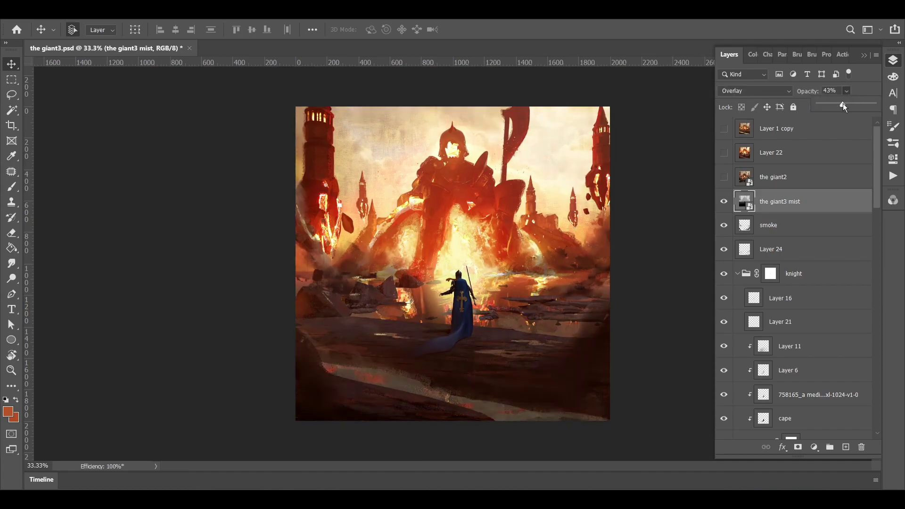
left_click(842, 103)
left_click(724, 203)
left_click(725, 202)
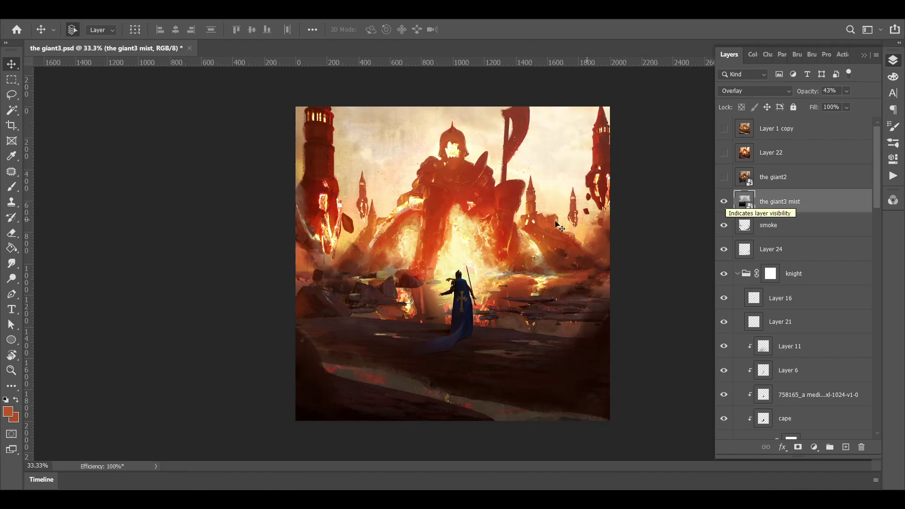
key("z")
left_click(485, 231, "alt")
left_click(485, 230)
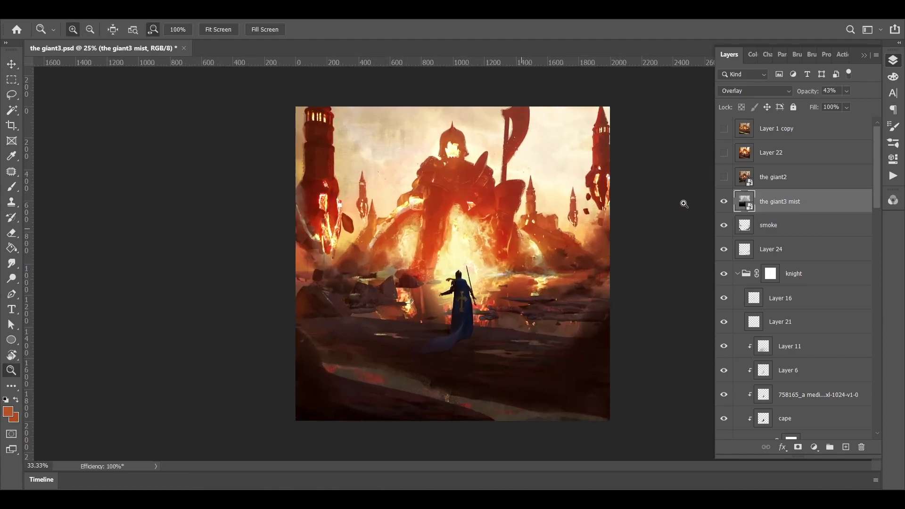
Step: Set the giant3 mist layer's blend mode to Normal and its opacity to 100%
key("v")
left_click(765, 90)
left_click(764, 101)
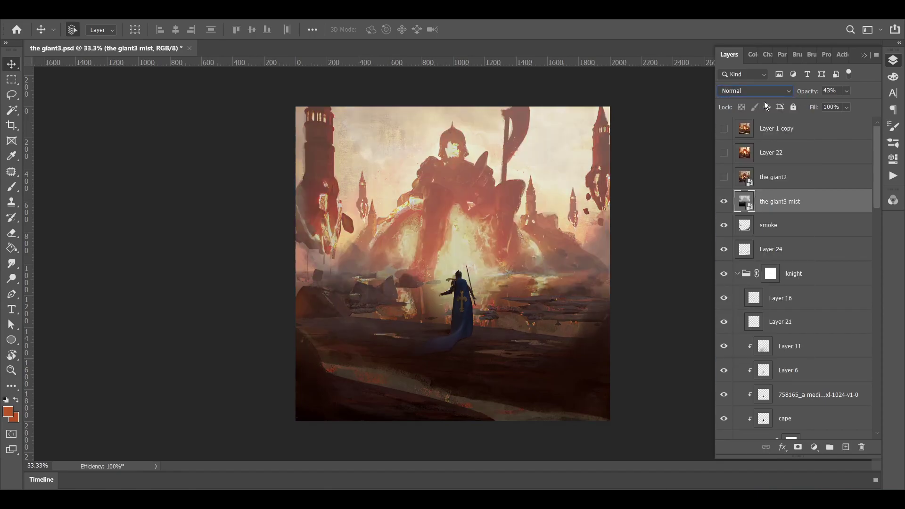
left_click(847, 92)
left_click_drag(858, 103, 896, 112)
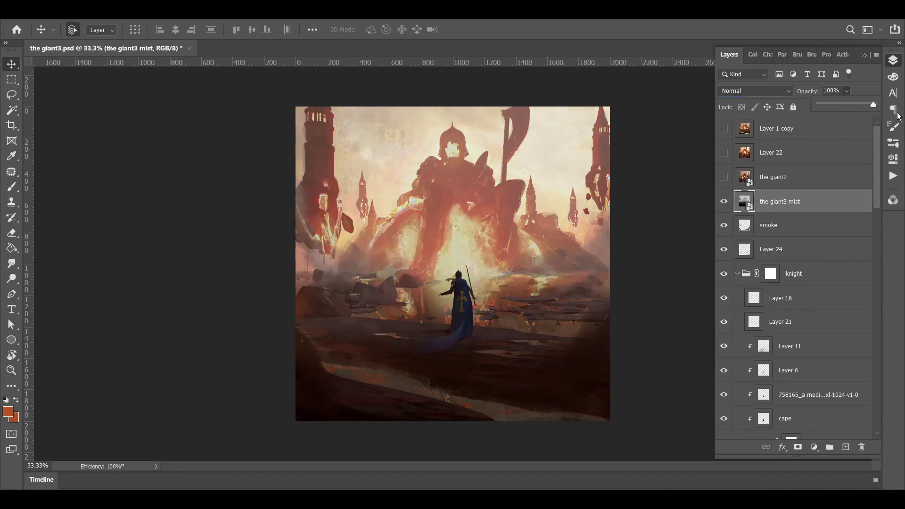
left_click(817, 202)
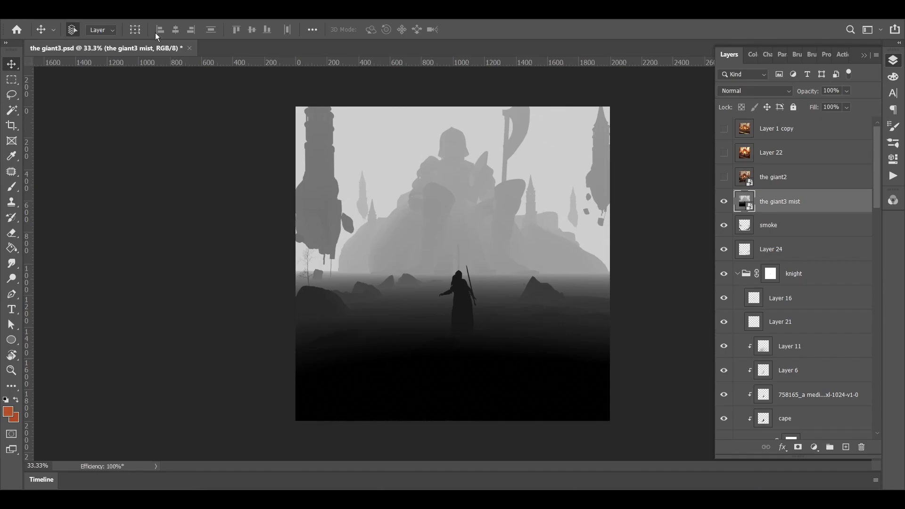
Step: Select the light sky tones of the mist image with Color Range at fuzziness 132 and turn the selection into a layer mask
left_click(147, 20)
left_click(157, 121)
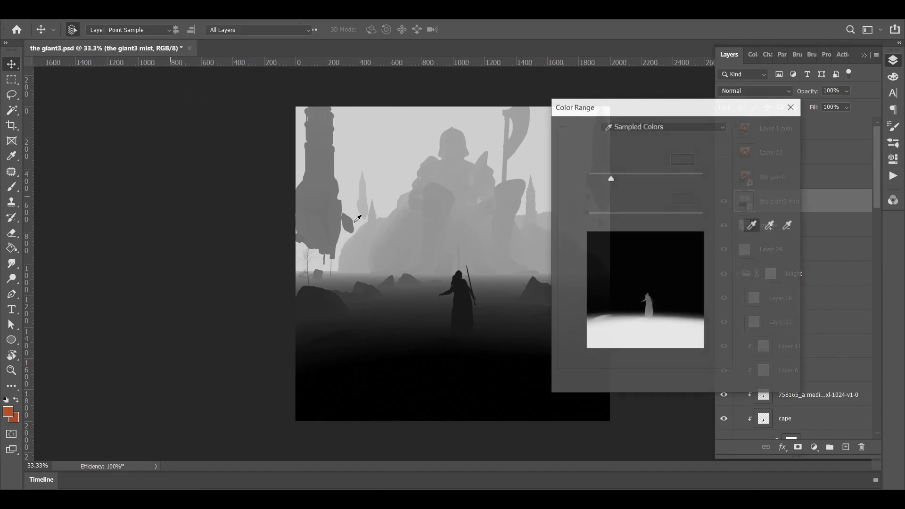
left_click(396, 174)
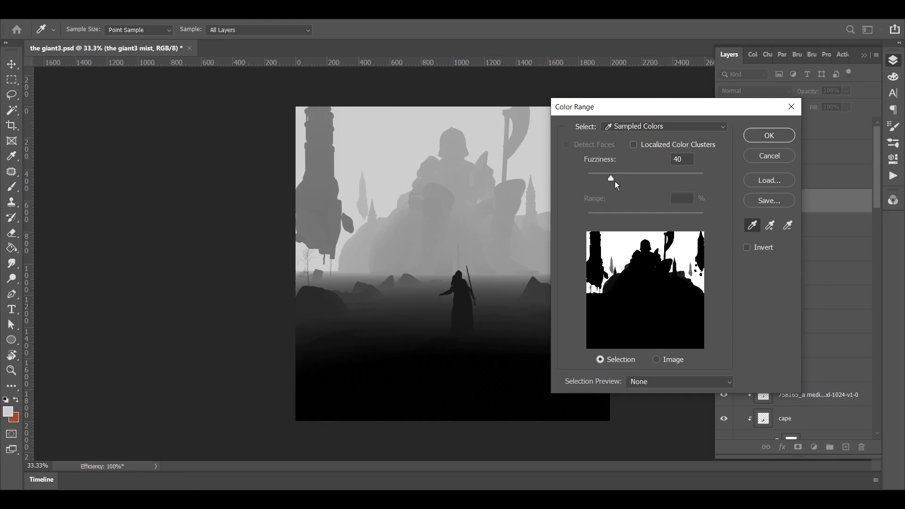
left_click_drag(626, 177, 664, 179)
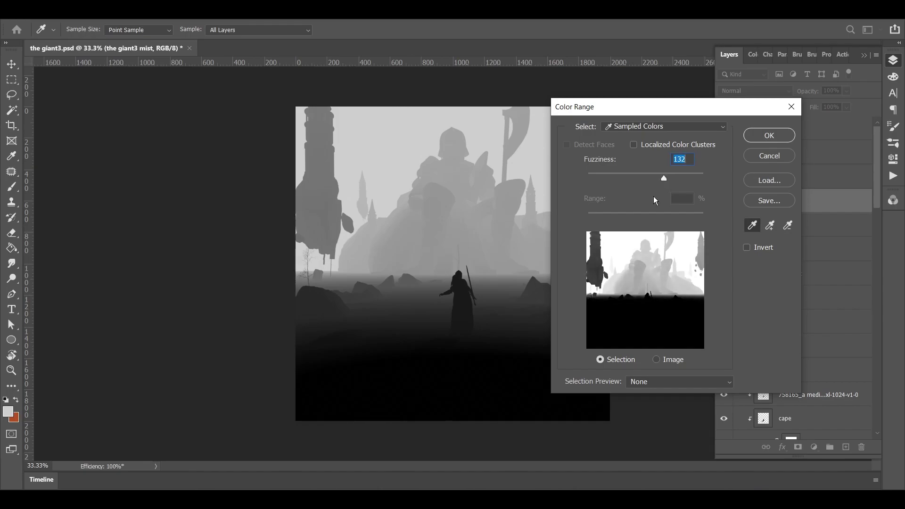
key("Return")
left_click(798, 448)
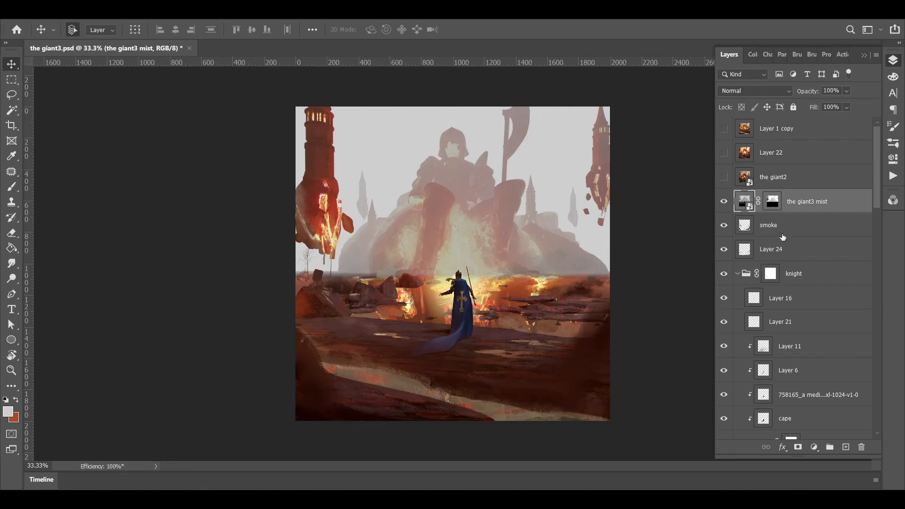
Step: Paint black with a textured brush on the giant3 mist layer's mask to hide the mist over the sky and giant
left_click(774, 204)
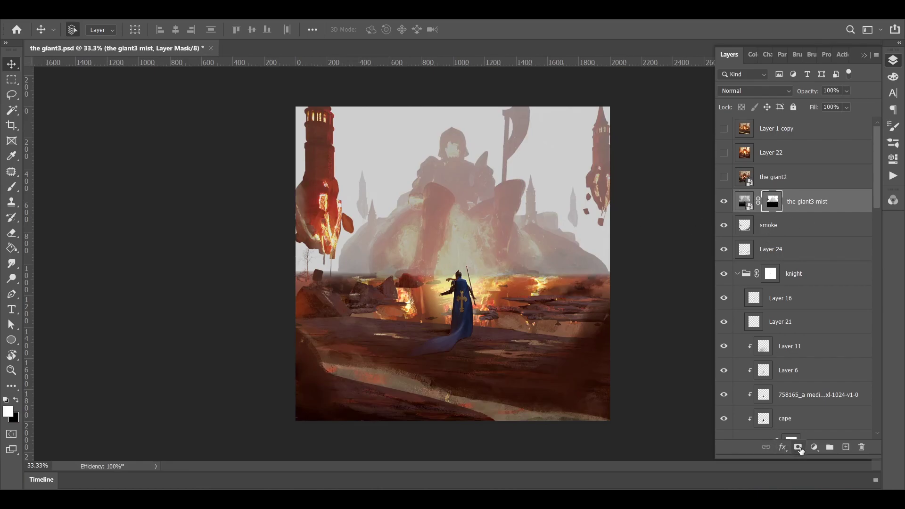
key("b")
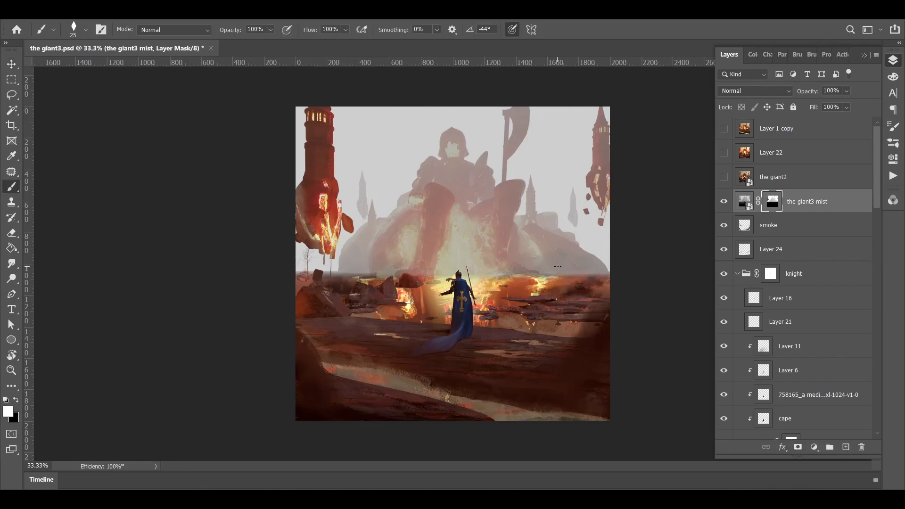
left_click(86, 30)
left_click(88, 325)
left_click(17, 401)
mouse_move(631, 92)
left_mouse_down()
mouse_move(578, 154)
mouse_move(524, 150)
mouse_move(548, 84)
mouse_move(395, 189)
mouse_move(360, 201)
mouse_move(289, 115)
mouse_move(377, 226)
mouse_move(330, 217)
mouse_move(403, 206)
left_mouse_up()
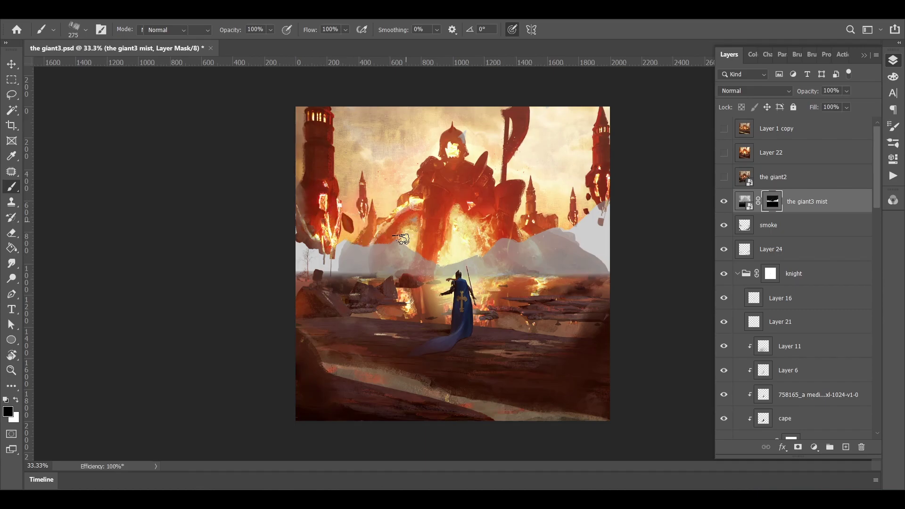
Step: Smudge the giant3 mist layer's mask along the horizon at 24% strength to soften the edges of the low mist
key("r")
left_click_drag(455, 256, 605, 198)
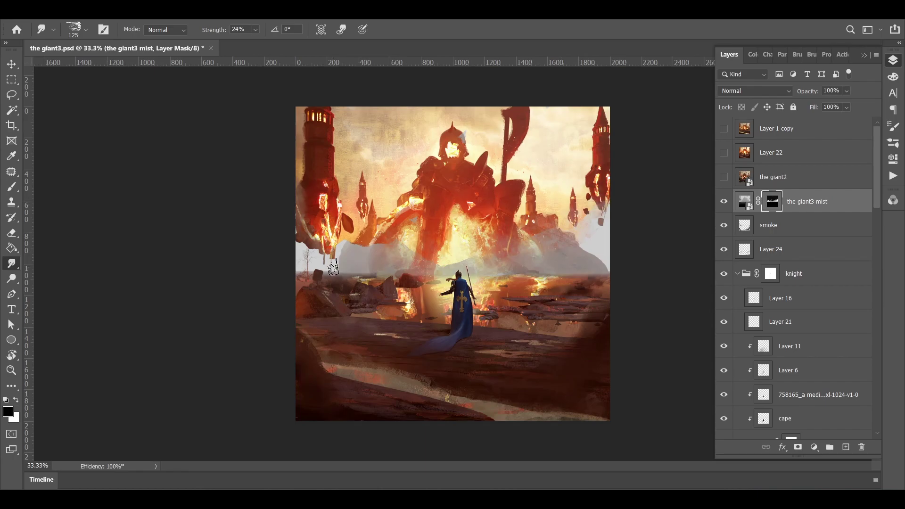
mouse_move(331, 264)
left_mouse_down()
mouse_move(365, 239)
mouse_move(391, 245)
mouse_move(315, 243)
left_mouse_up()
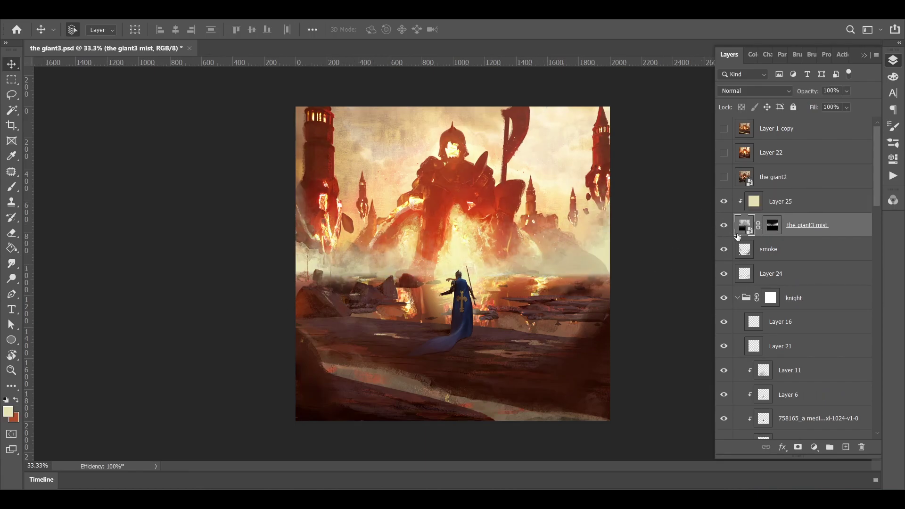
left_click(772, 230)
key("b")
left_click_drag(353, 306, 425, 277)
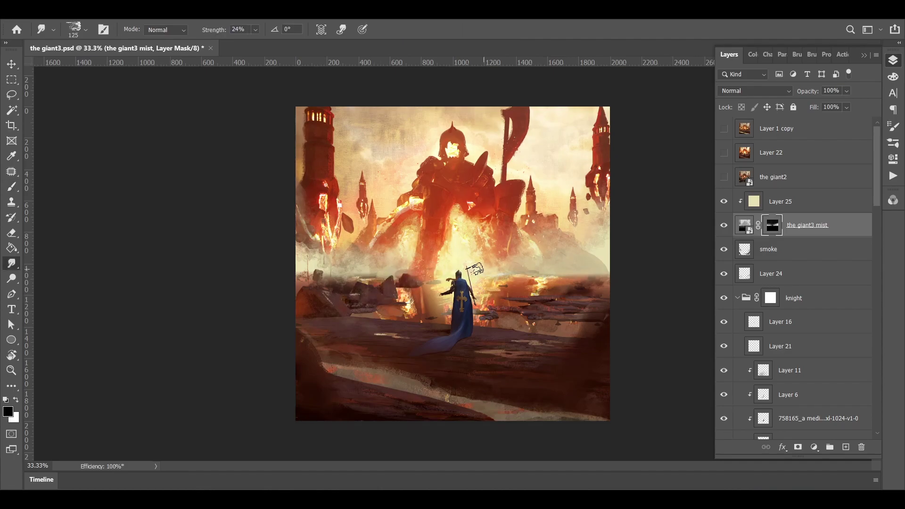
key("v")
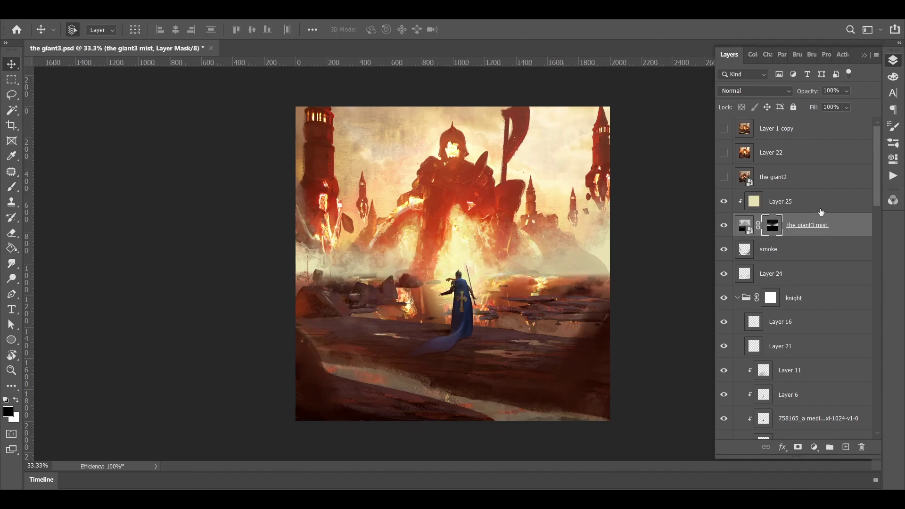
Step: Make a duplicate of the giant3 mist layer without its layer mask, and hide the original layer
left_click(834, 231)
left_click(812, 202)
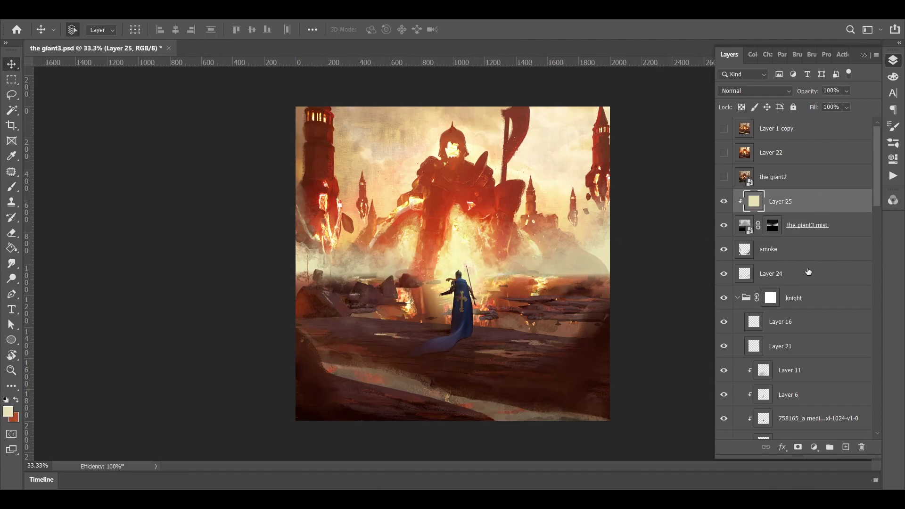
left_click(830, 231)
key("ctrl+j")
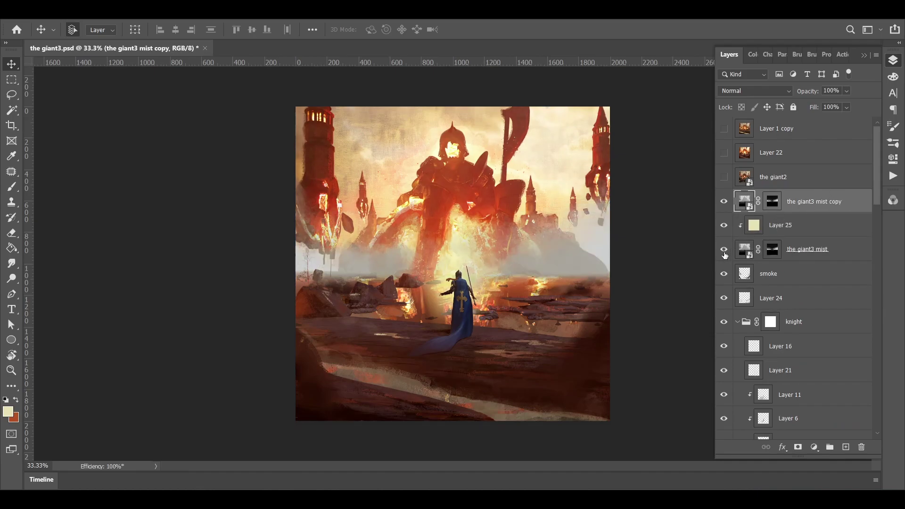
left_click(725, 252)
right_click(769, 203)
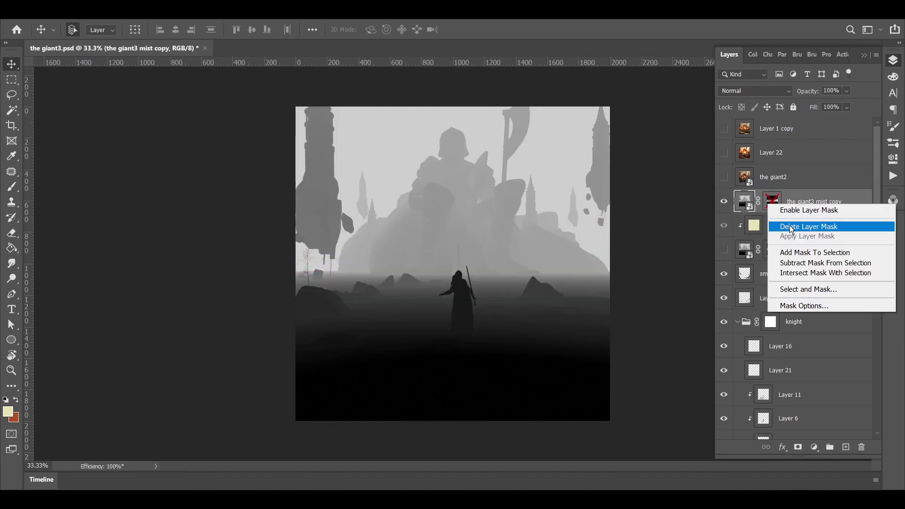
left_click(790, 226)
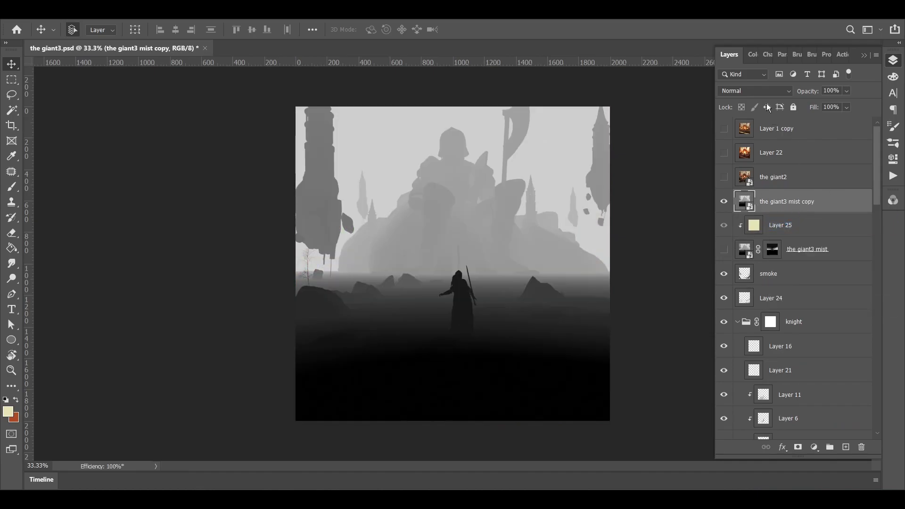
Step: Set the giant3 mist copy's blend mode to Soft Light and its opacity to 42%
left_click(756, 88)
left_click(741, 244)
left_click(847, 91)
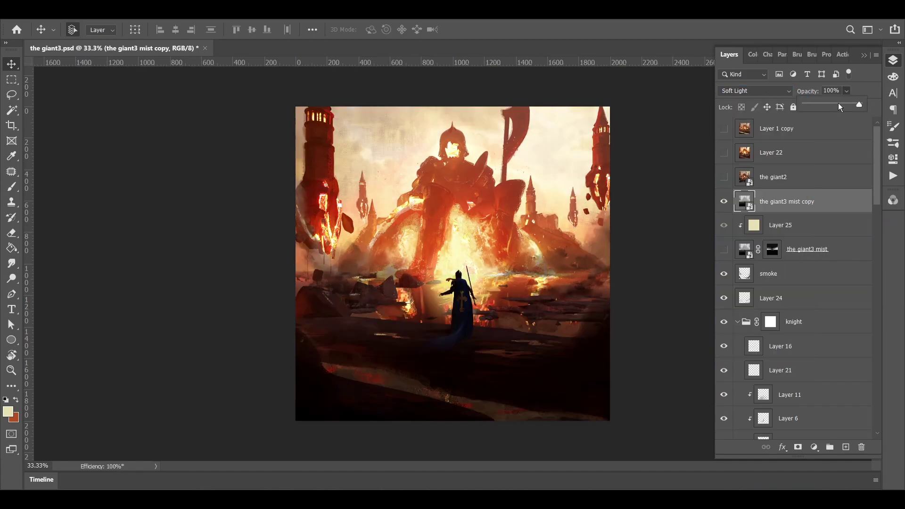
left_click_drag(838, 103, 828, 107)
left_click(790, 194)
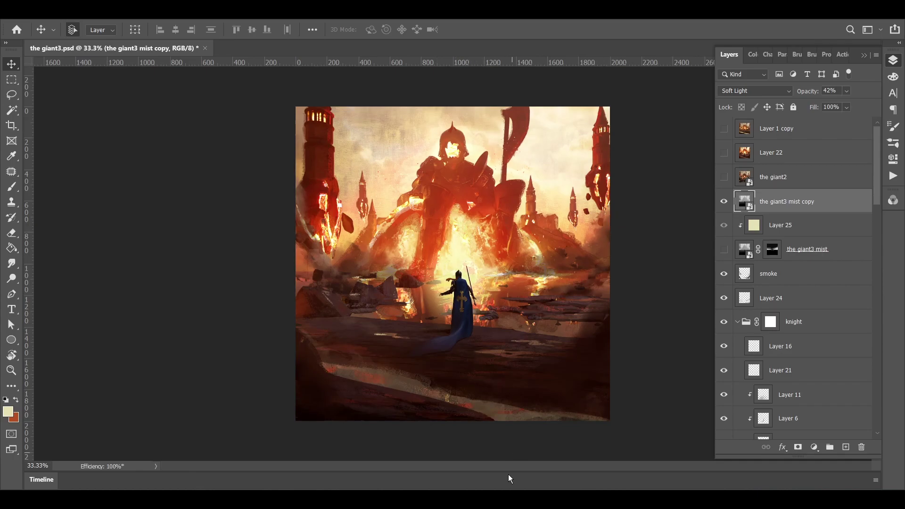
Step: Switch to Blender and change the camera viewport's render pass from Mist to Combined
mouse_move(504, 500)
left_click(600, 413)
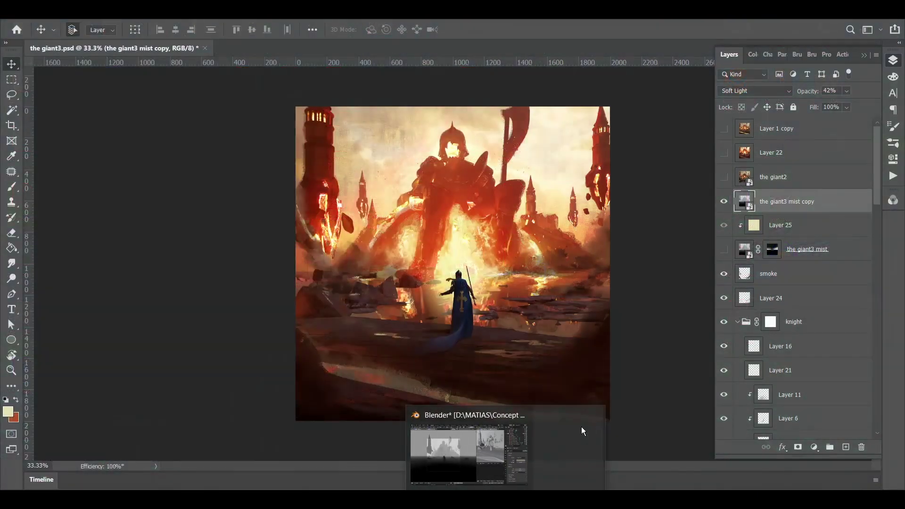
left_click(533, 449)
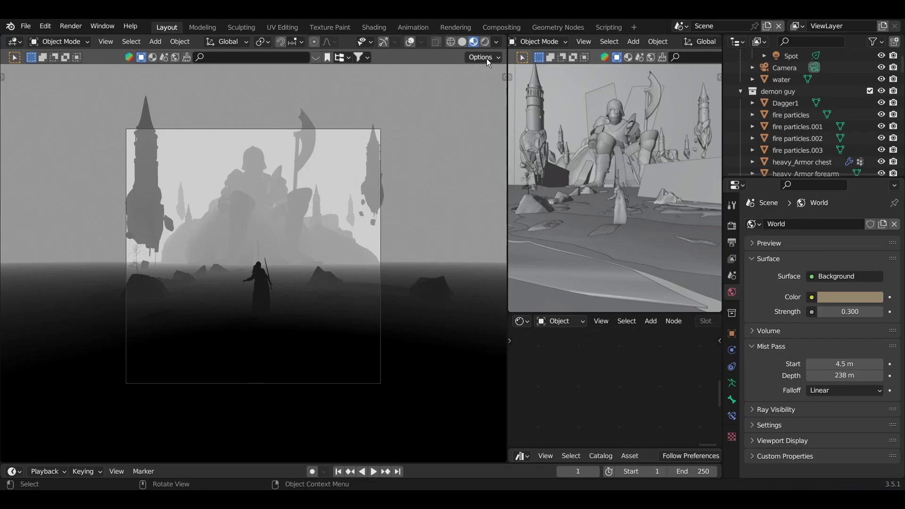
left_click(497, 43)
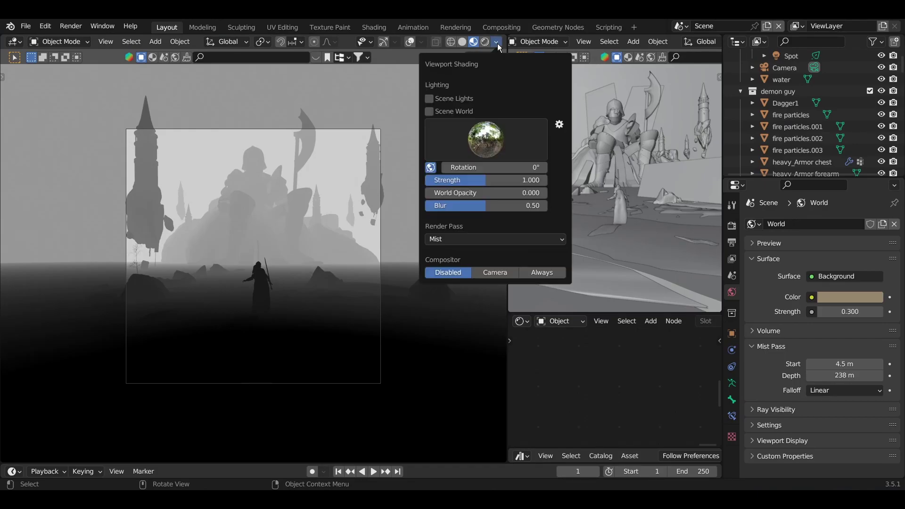
left_click(512, 242)
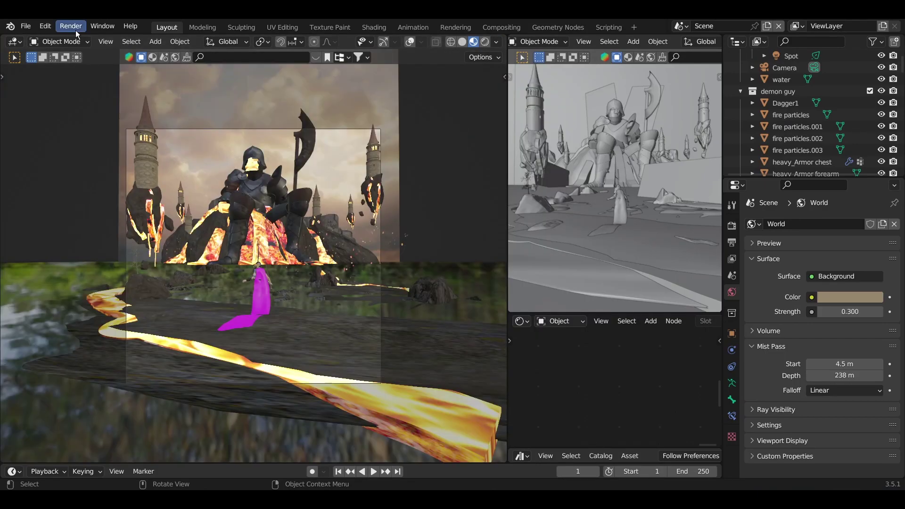
Step: Render a still image of the scene and bring up its render sampling settings and image saving options
left_click(71, 26)
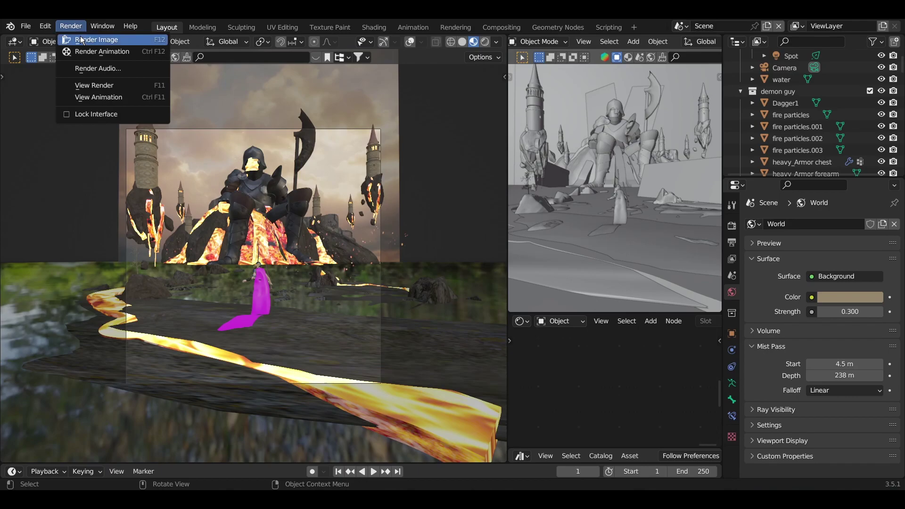
left_click(82, 41)
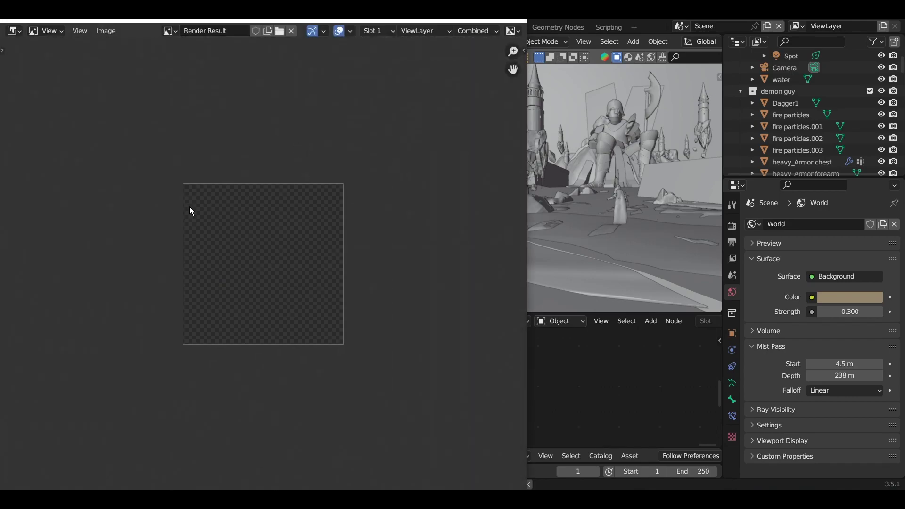
left_click(732, 244)
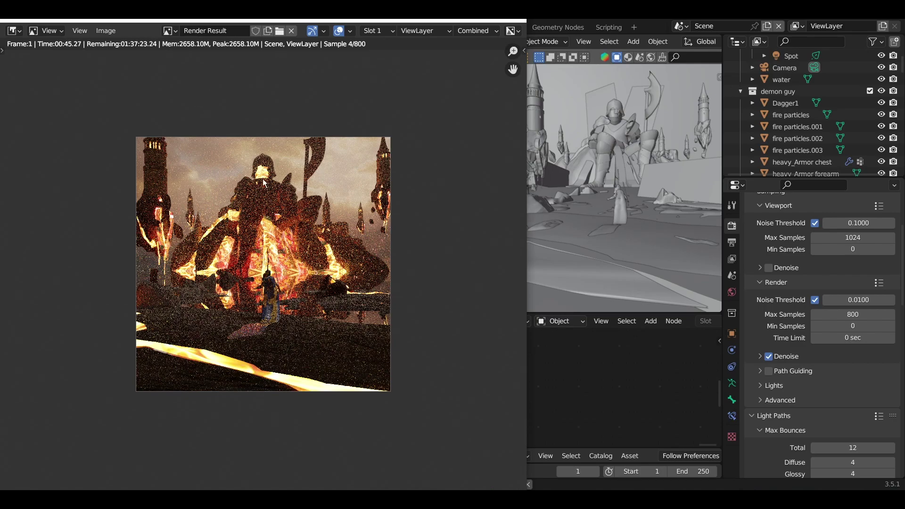
left_click(106, 32)
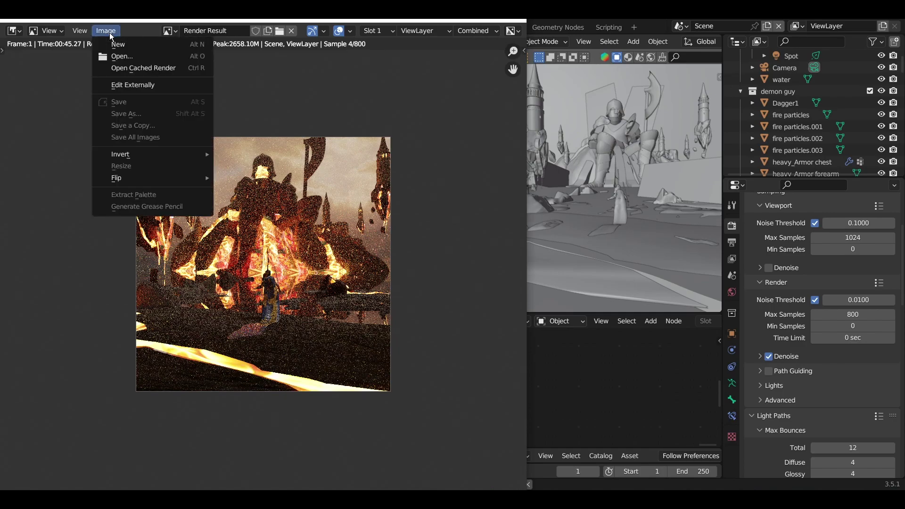